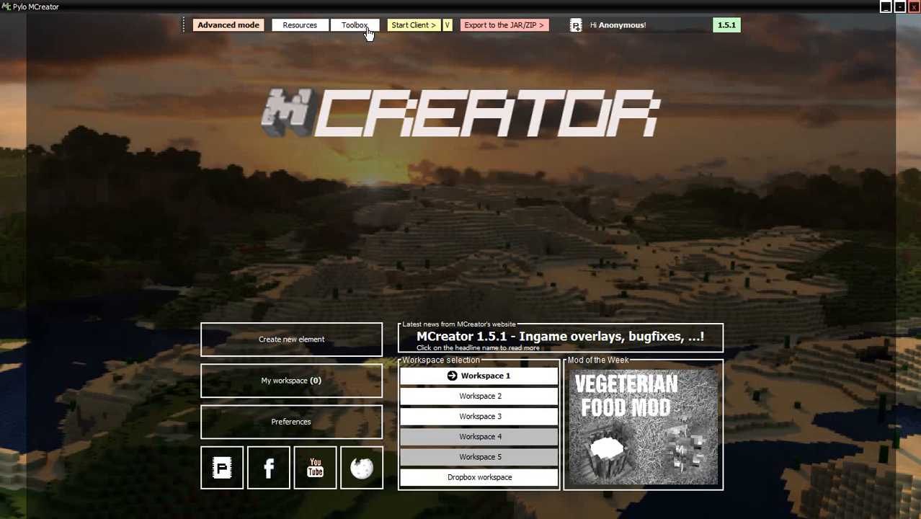
Step: Start a new item/block texture and set layer 2's image to dirt
left_click(315, 33)
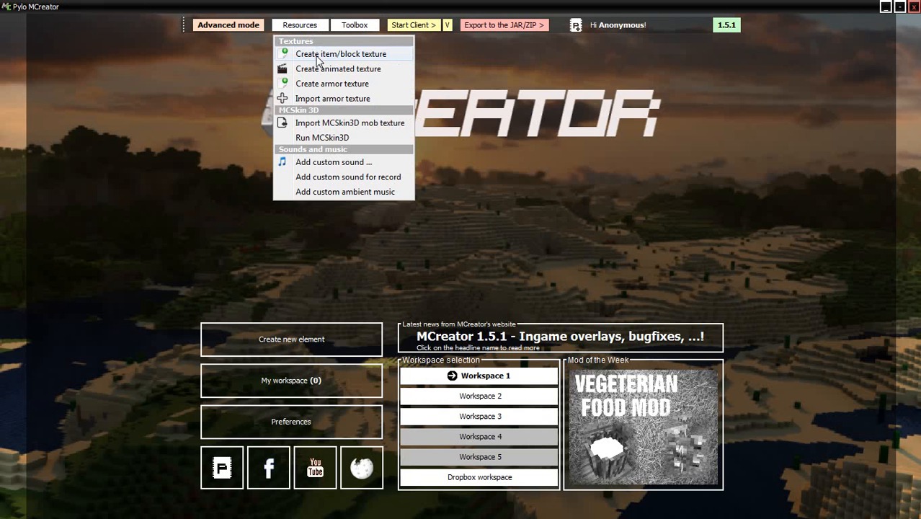
left_click(317, 56)
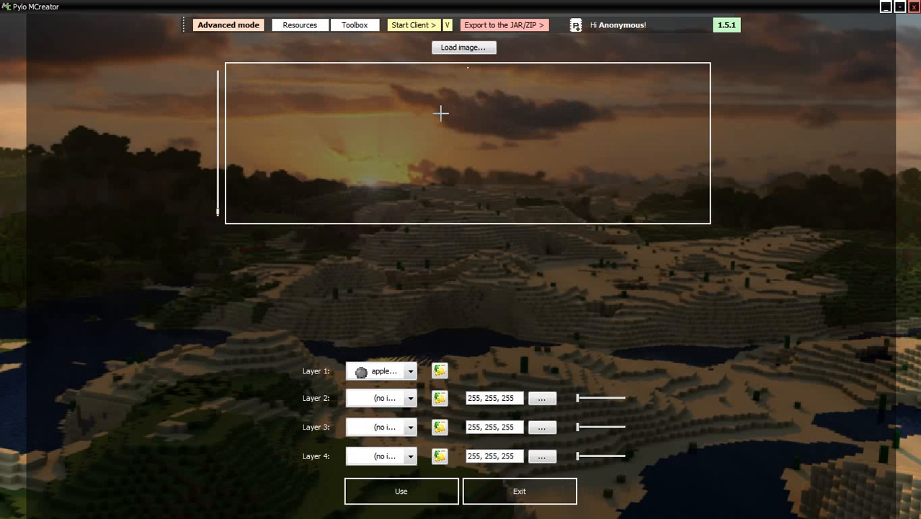
scroll(457, 94, "up", 6)
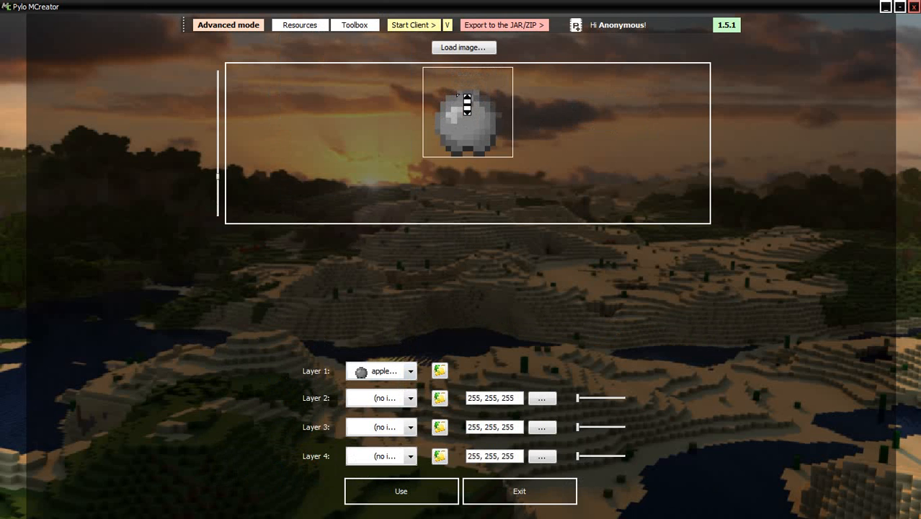
scroll(467, 105, "up", 2)
scroll(467, 105, "up", 1)
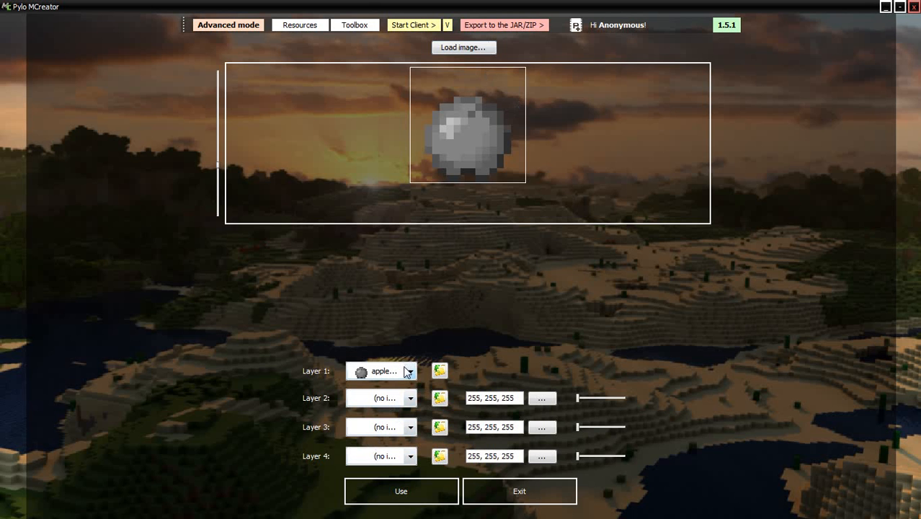
left_click(395, 402)
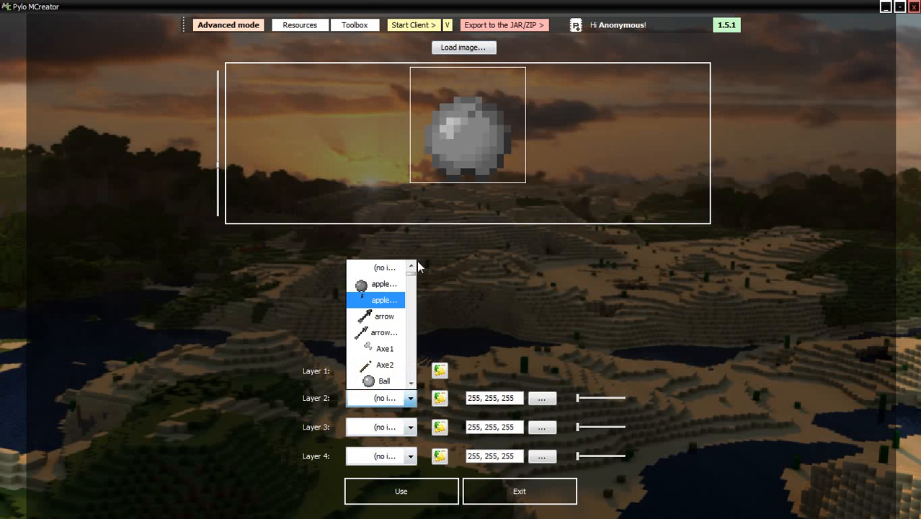
left_click_drag(413, 276, 417, 298)
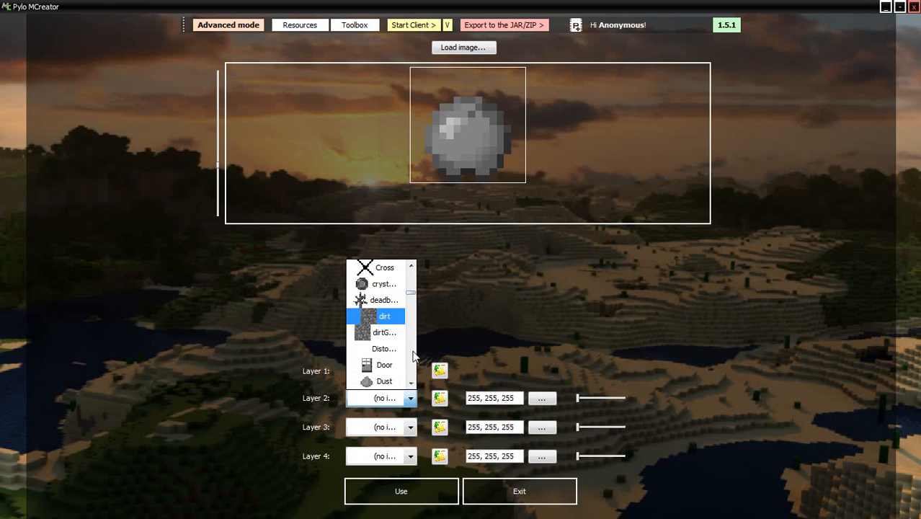
left_click(375, 317)
Step: Colour the dirt layer brown with the 153, 102, 0 swatch
left_click(541, 397)
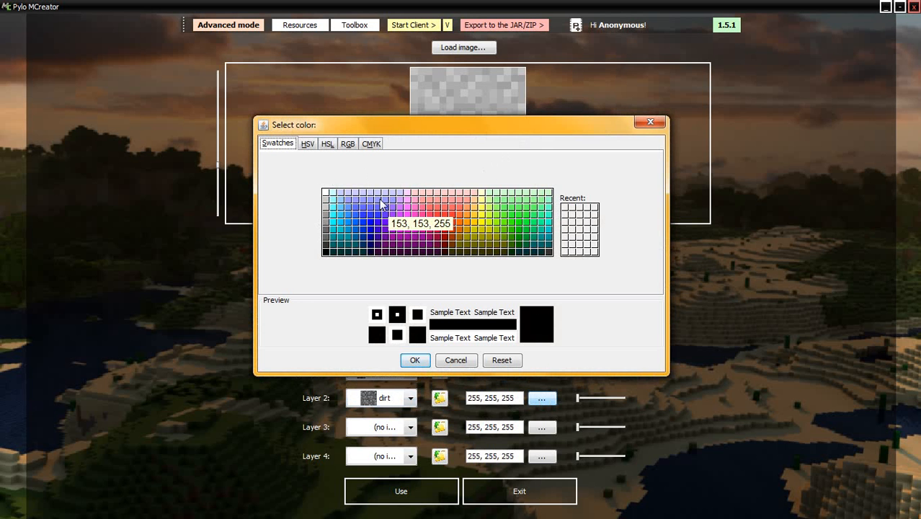
left_click(581, 232)
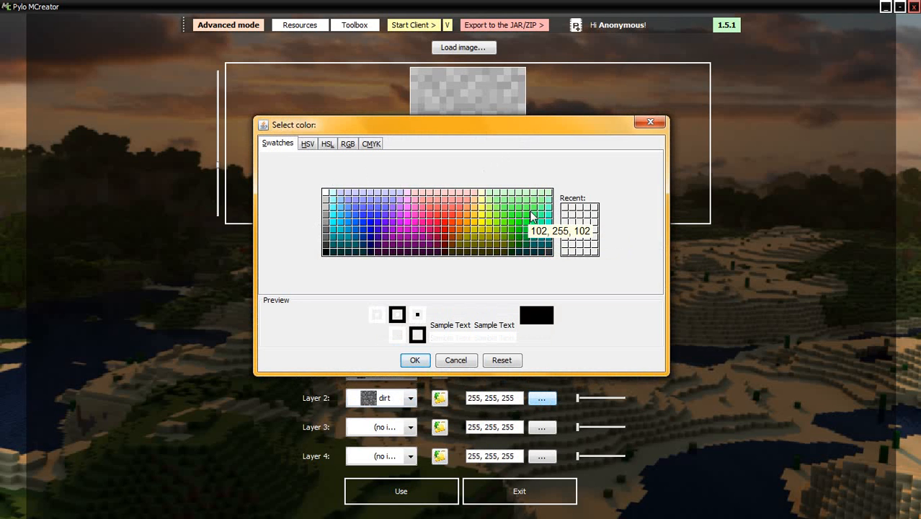
left_click(461, 238)
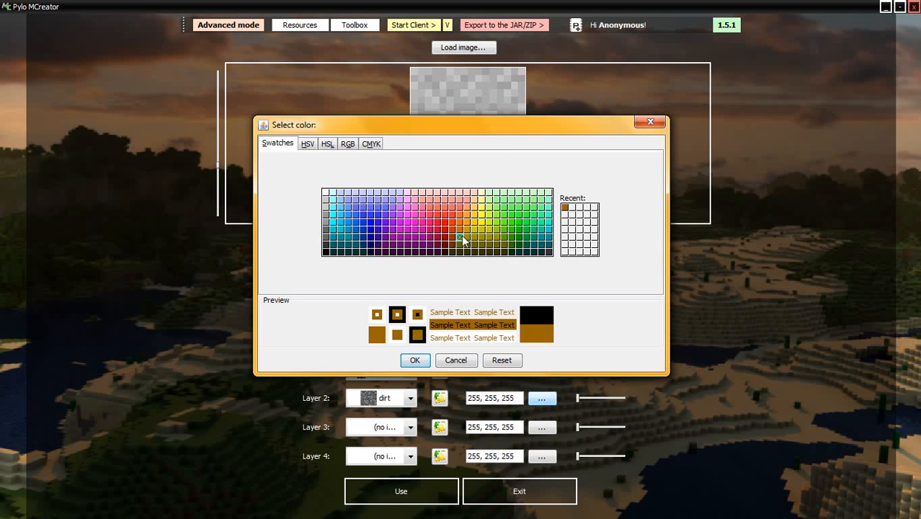
left_click(415, 362)
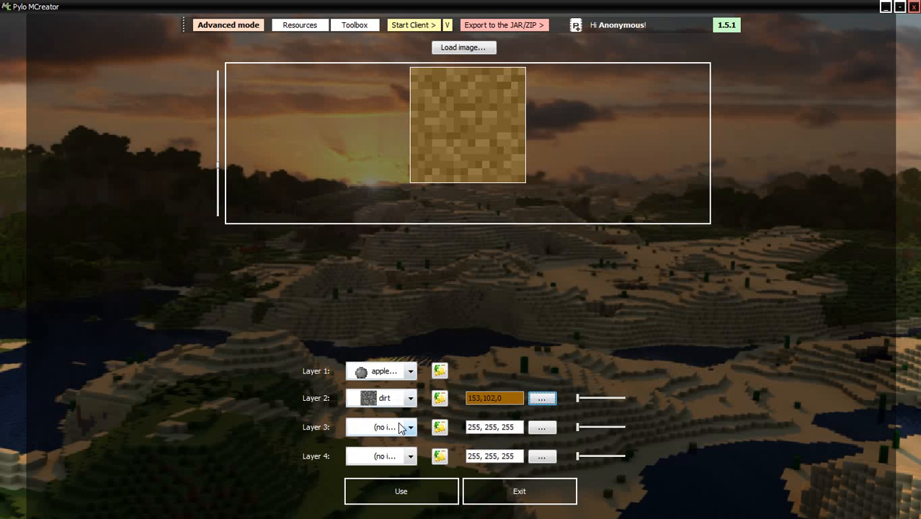
Step: Recolour the dirt layer grey with the 153, 153, 153 swatch
left_click(408, 398)
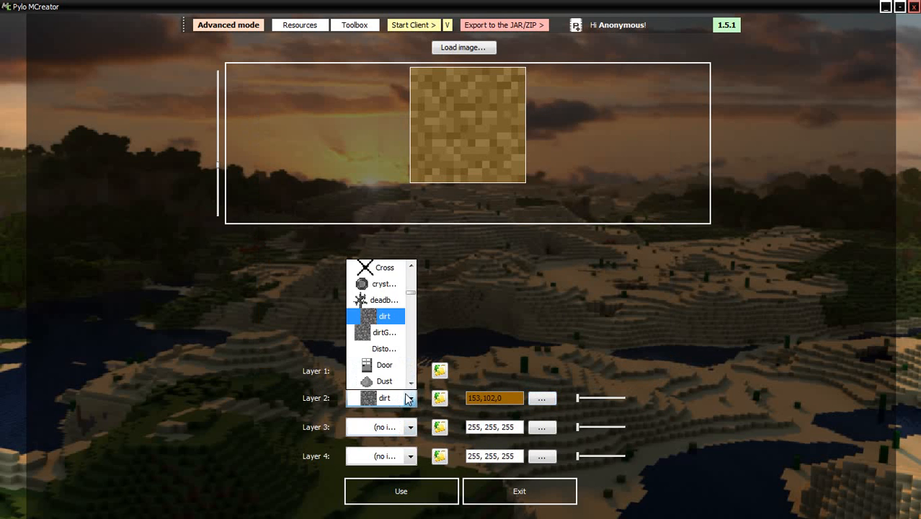
left_click(408, 399)
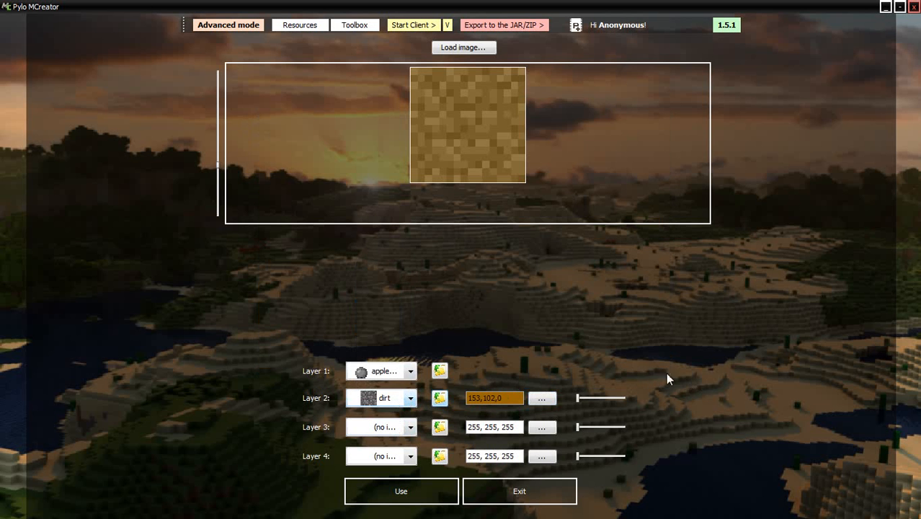
left_click(541, 397)
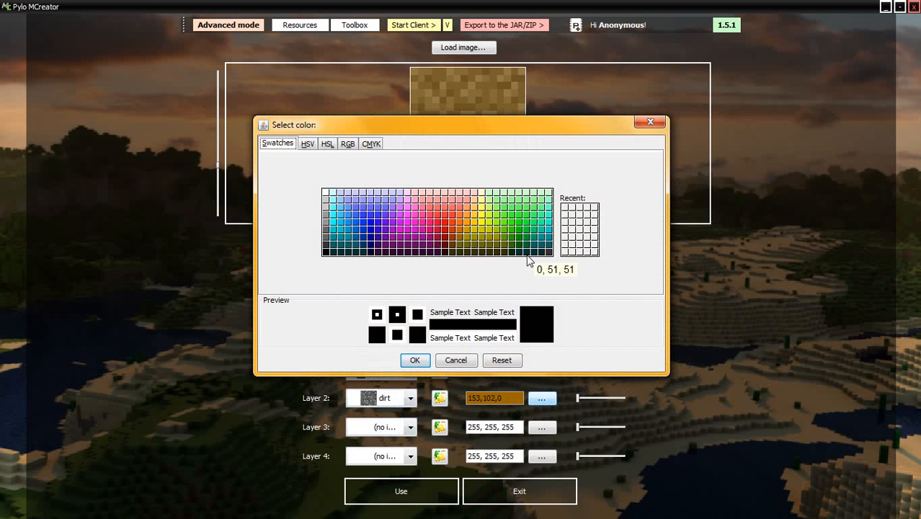
left_click(325, 208)
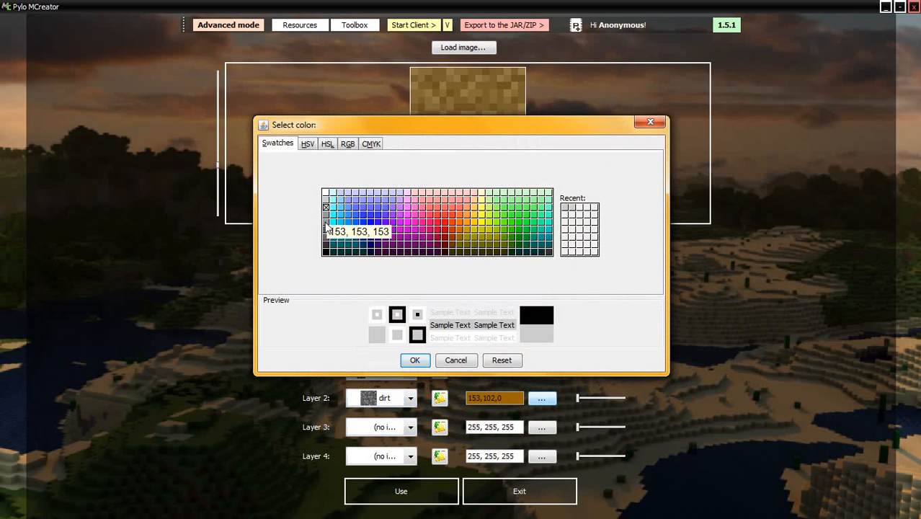
left_click(325, 224)
left_click(426, 360)
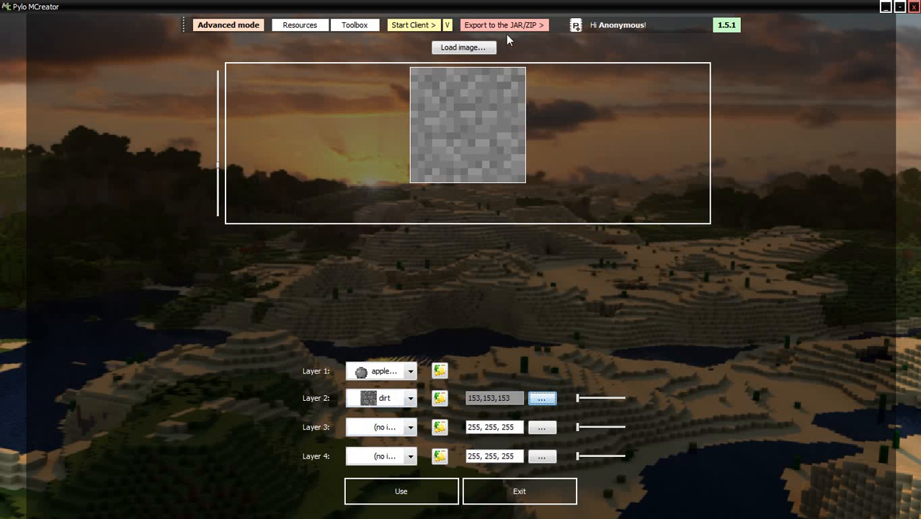
Step: Set the colour of the dirt in layer 2 to dark purple 102, 0, 102
left_click(542, 397)
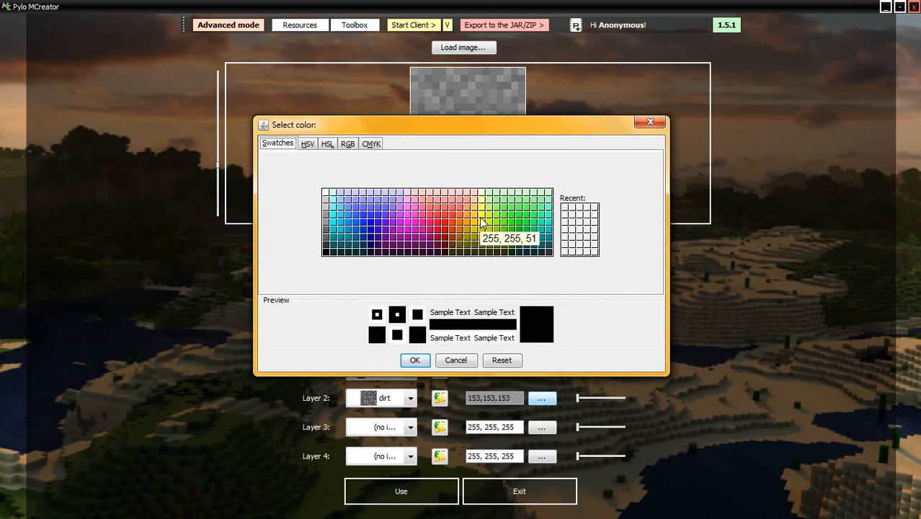
left_click(430, 245)
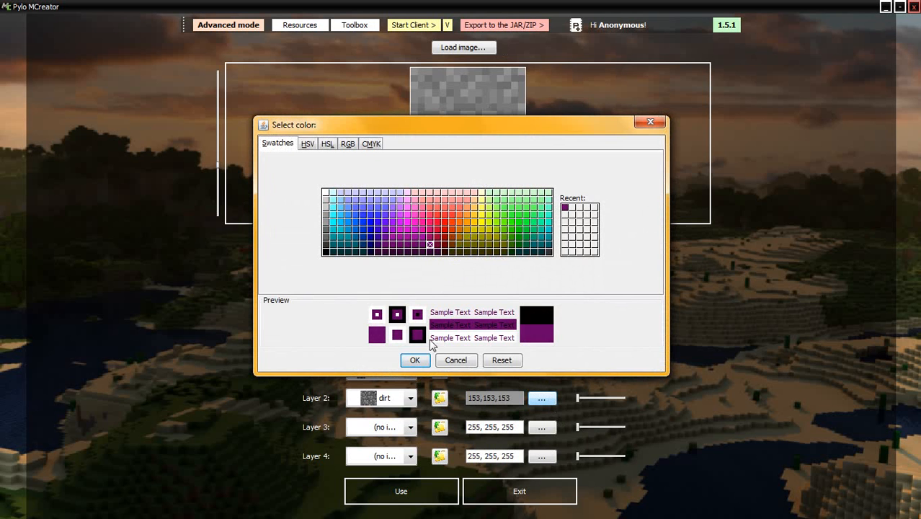
left_click(418, 361)
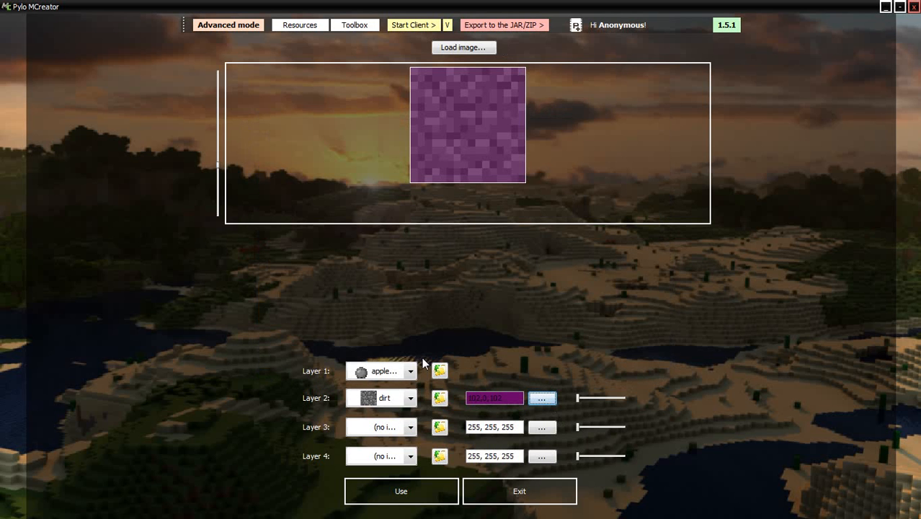
Step: Set layer 3's image to the grass template that covers only the jagged upper edge of the block
double_click(414, 427)
left_click(411, 427)
scroll(414, 429, "down", 20)
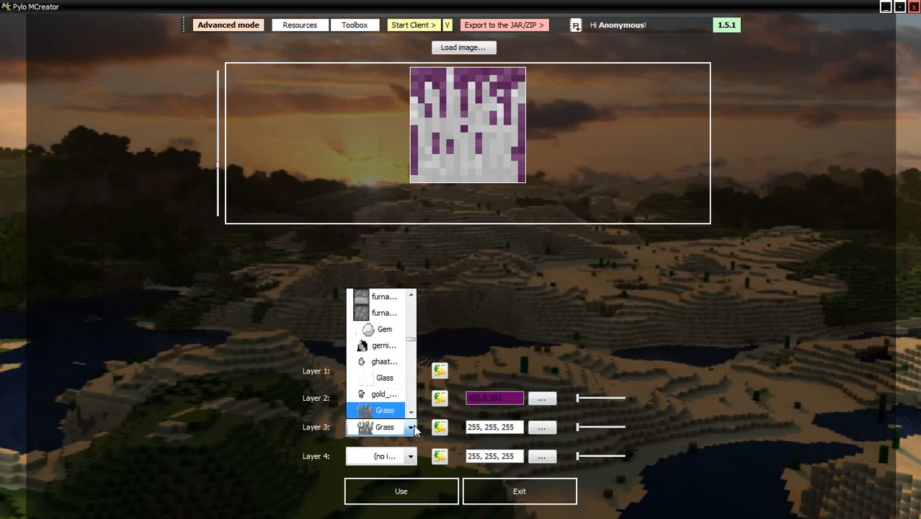
scroll(405, 408, "down", 1)
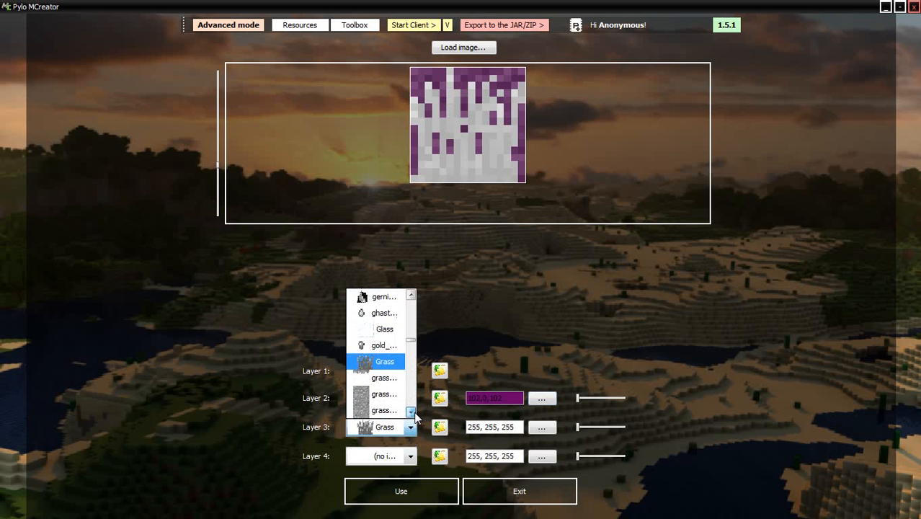
left_click(398, 379)
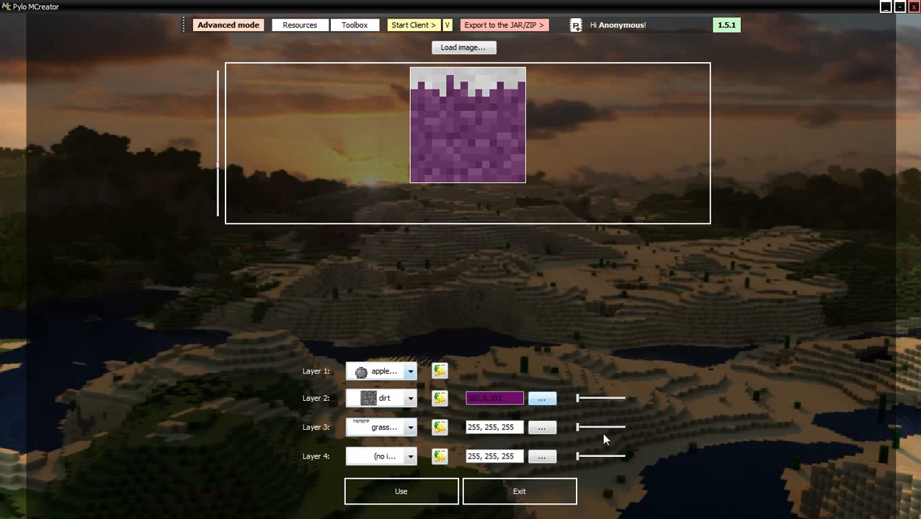
Step: Colour the grass edge in layer 3 with the very dark purple 51, 0, 51 swatch
left_click(535, 430)
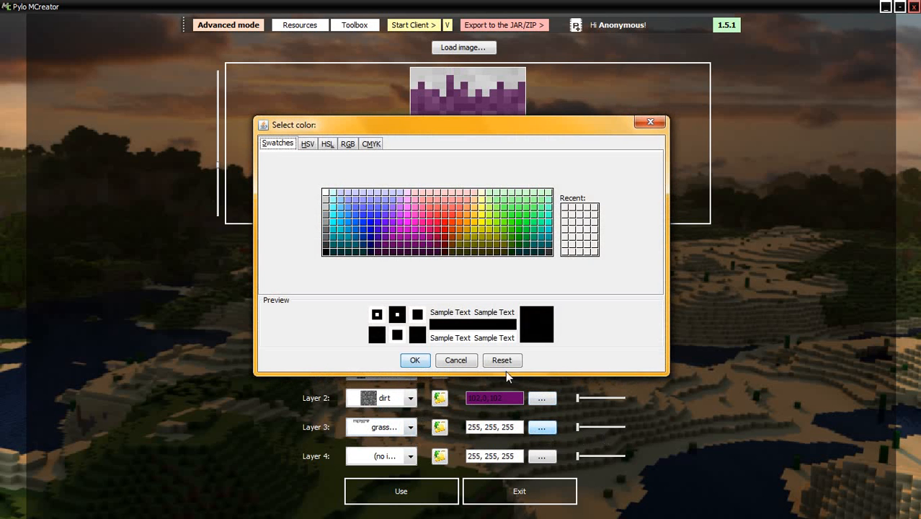
left_click(393, 251)
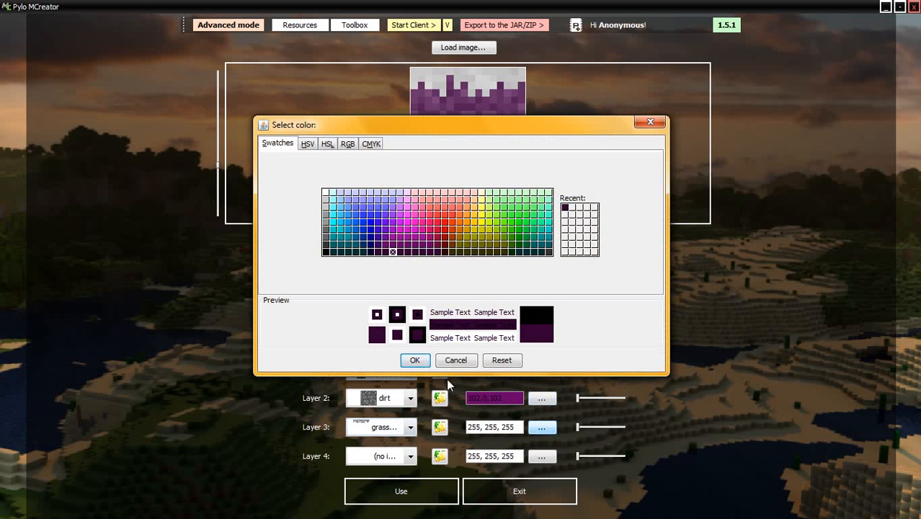
left_click(414, 359)
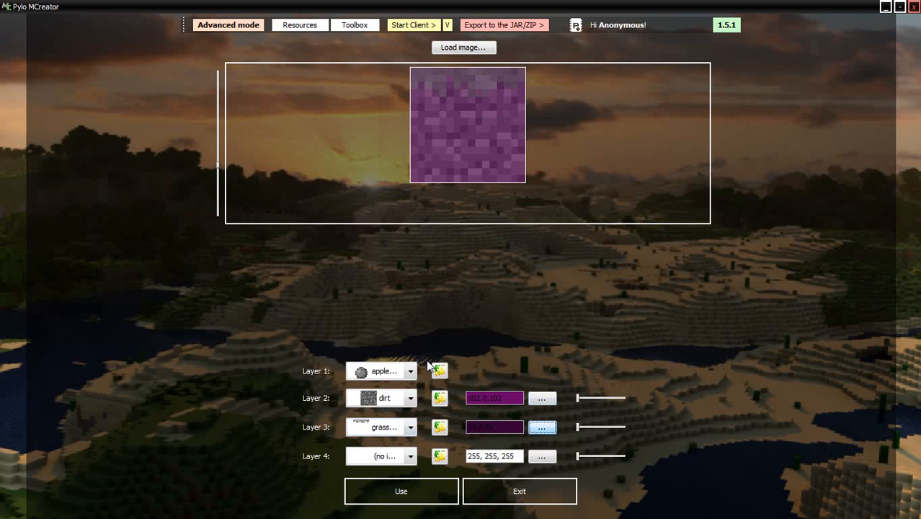
Step: Try several dark purple swatches for layer 3's grass edge and settle on grey 153, 153, 153
left_click(540, 427)
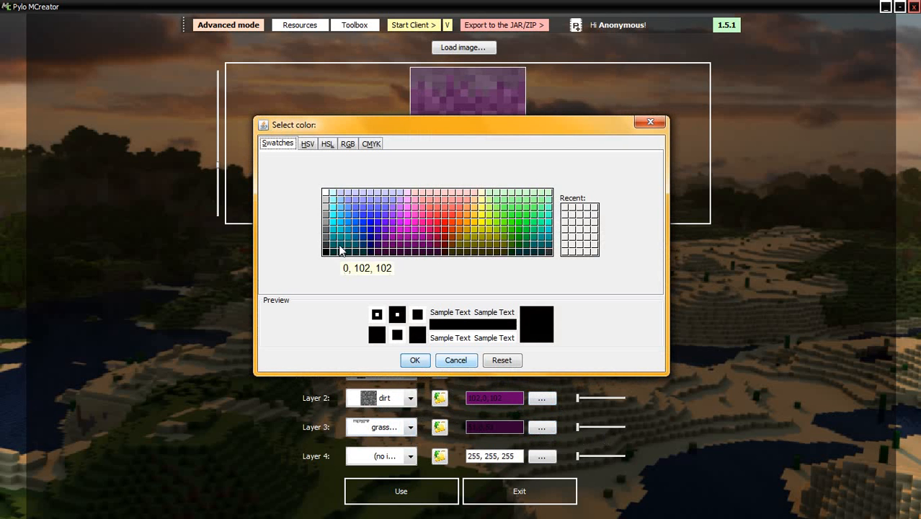
left_click(401, 252)
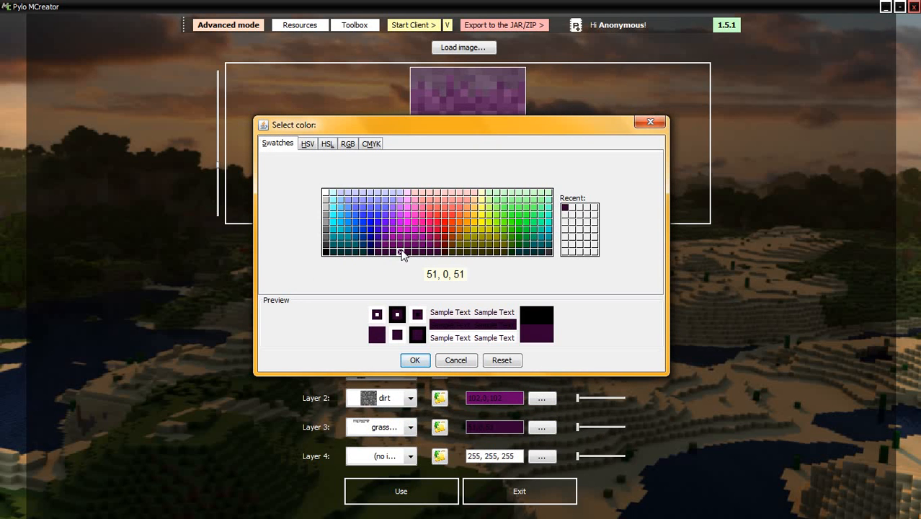
left_click(394, 252)
left_click(406, 252)
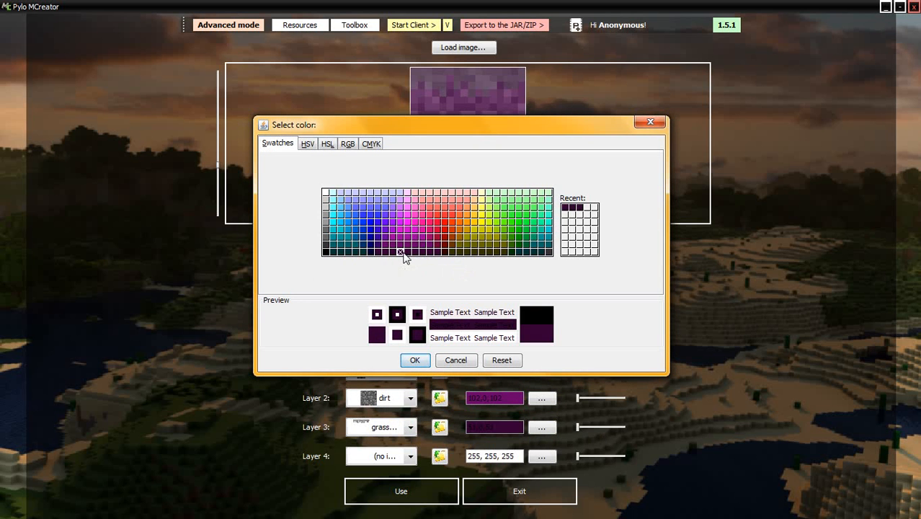
left_click(415, 252)
left_click(422, 252)
left_click(429, 252)
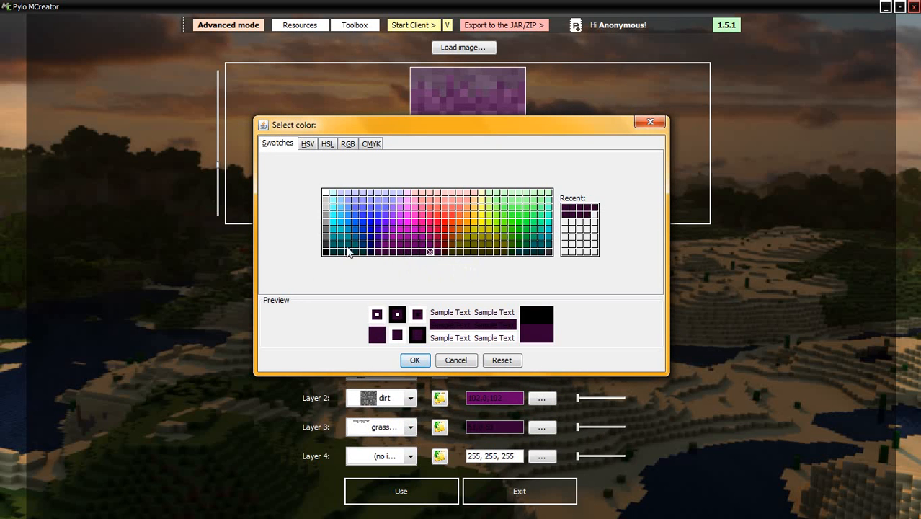
left_click(325, 222)
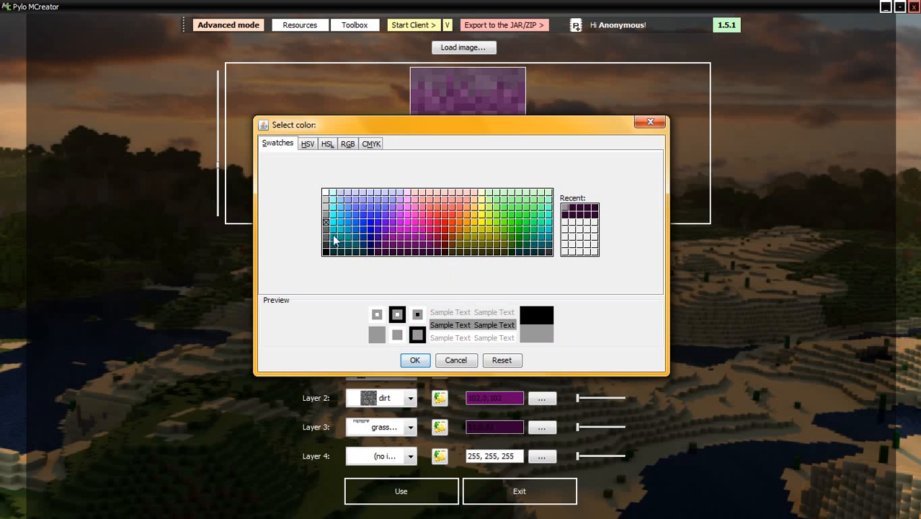
left_click(425, 363)
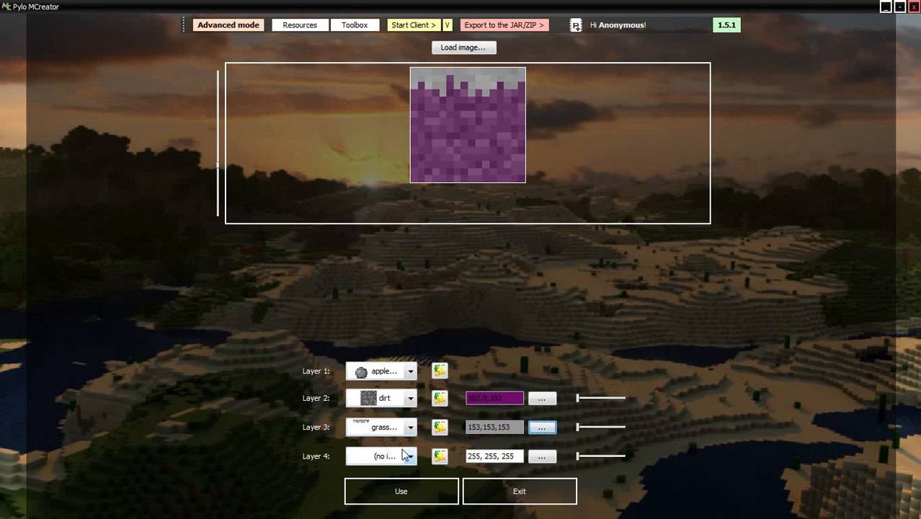
Step: Save the texture as a block texture named EnderDirtTexture and leave the texture maker
left_click(421, 499)
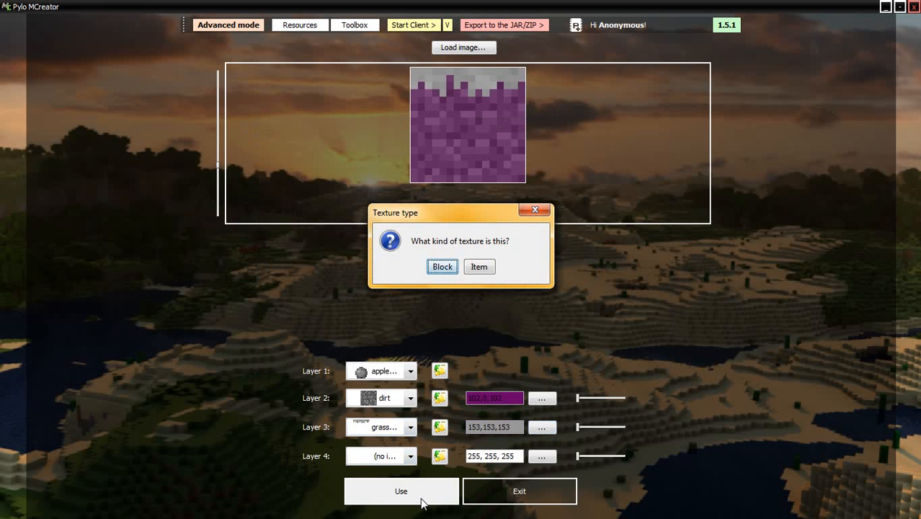
left_click(442, 268)
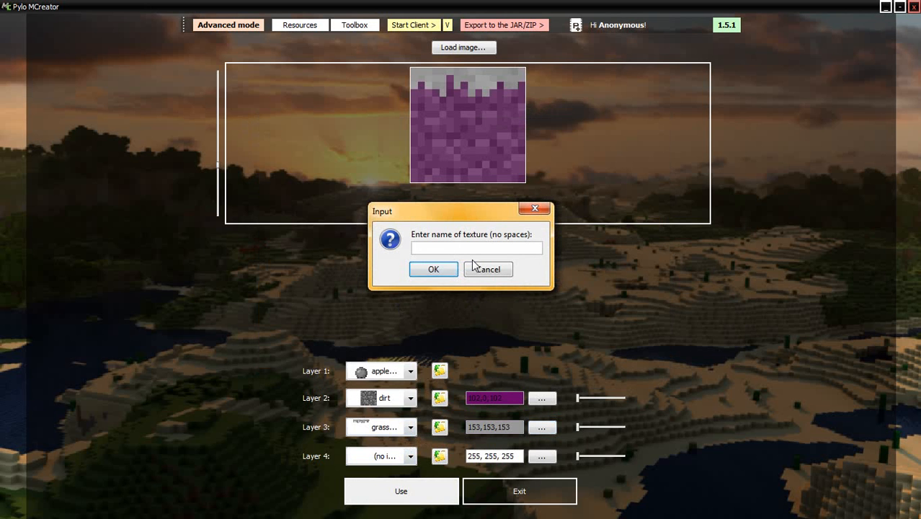
type("EnderDirtTexture")
left_click(451, 269)
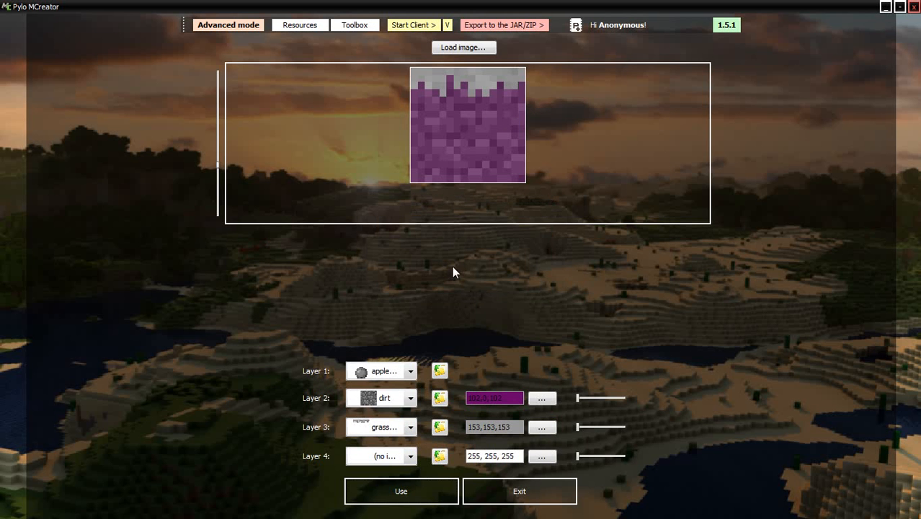
left_click(520, 491)
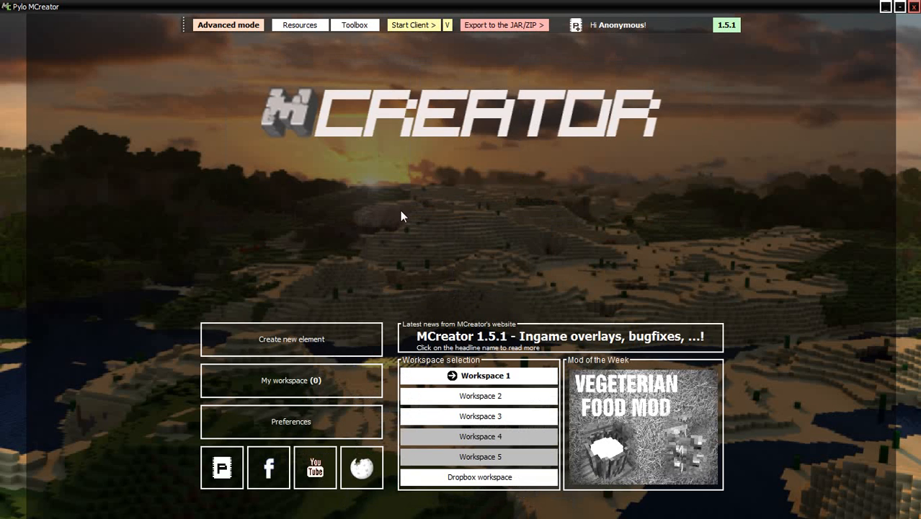
left_click(264, 351)
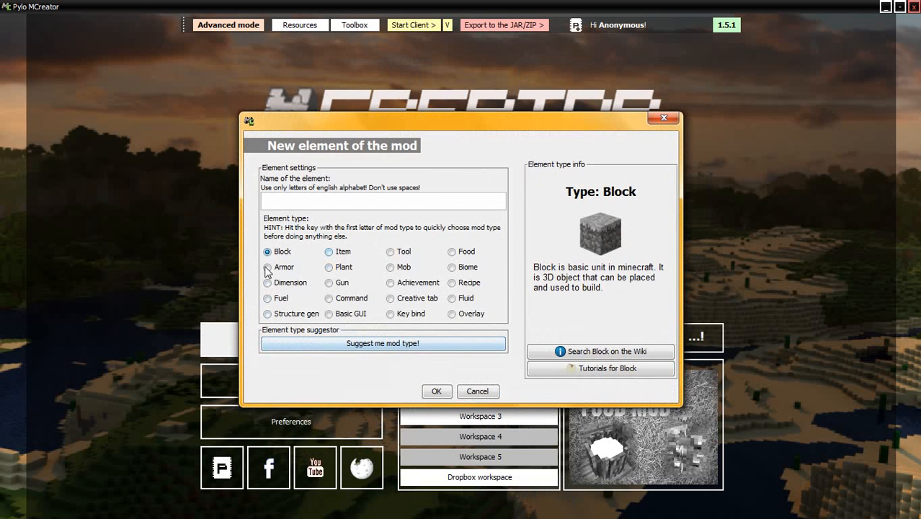
left_click(300, 204)
type("EnderDirt")
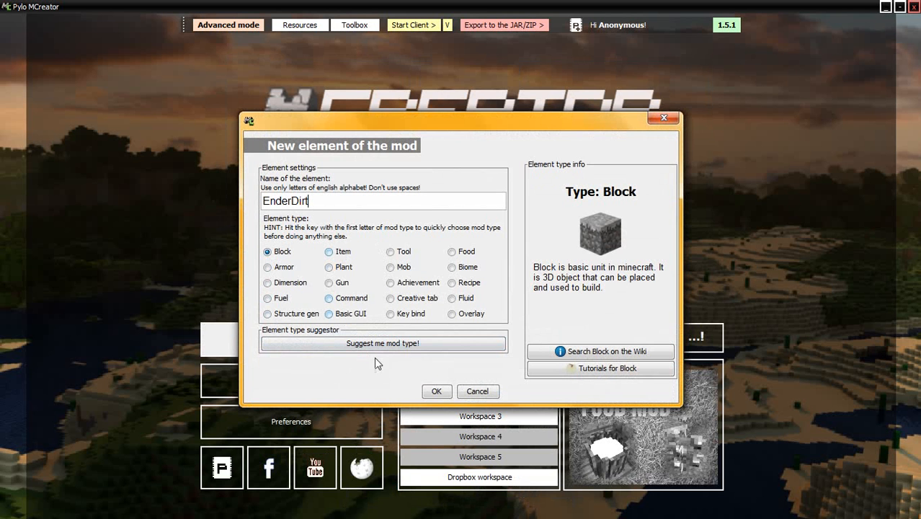
left_click(438, 391)
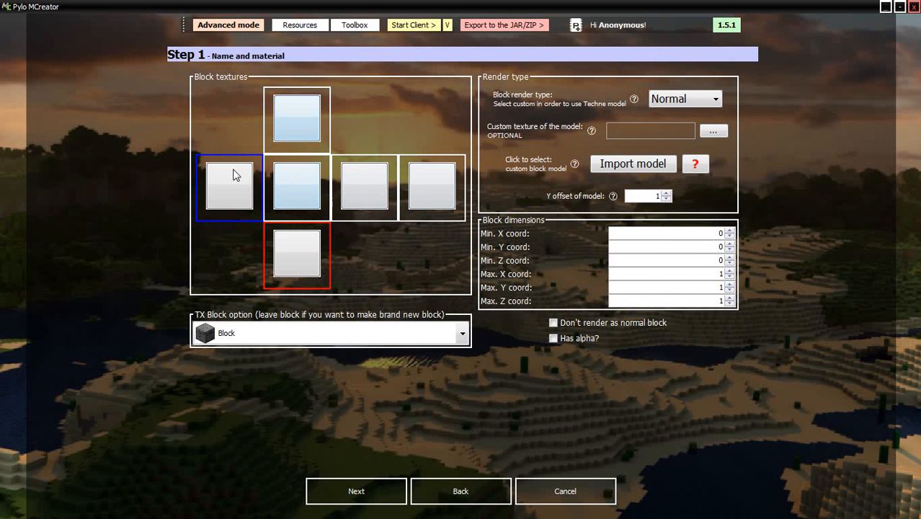
left_click(304, 173)
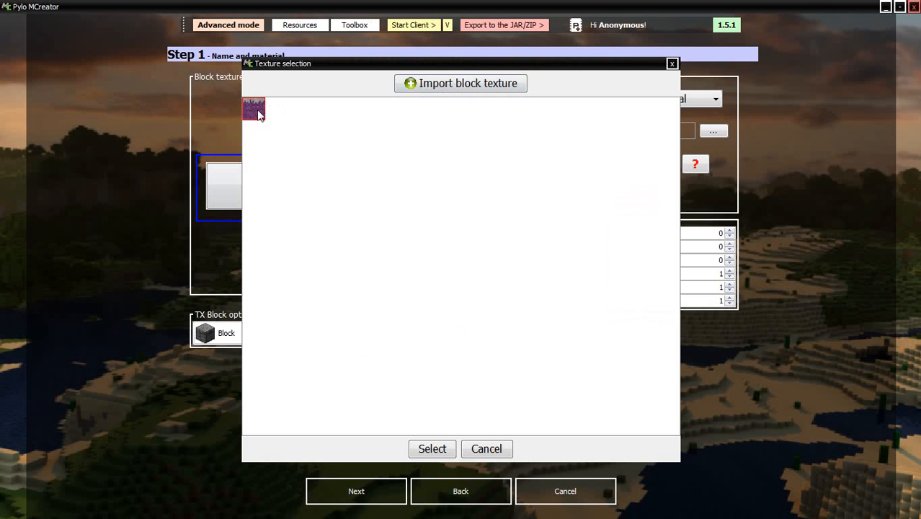
left_click(431, 449)
left_click(243, 203)
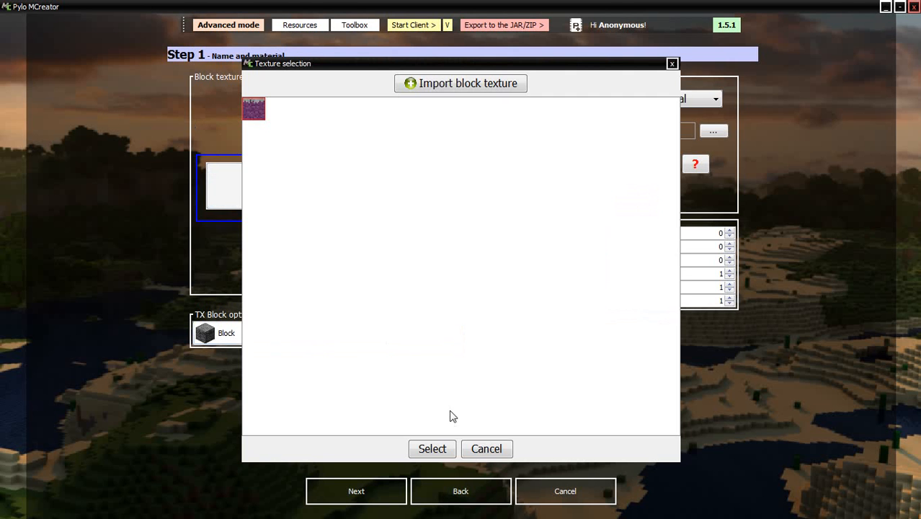
left_click(431, 447)
left_click(317, 256)
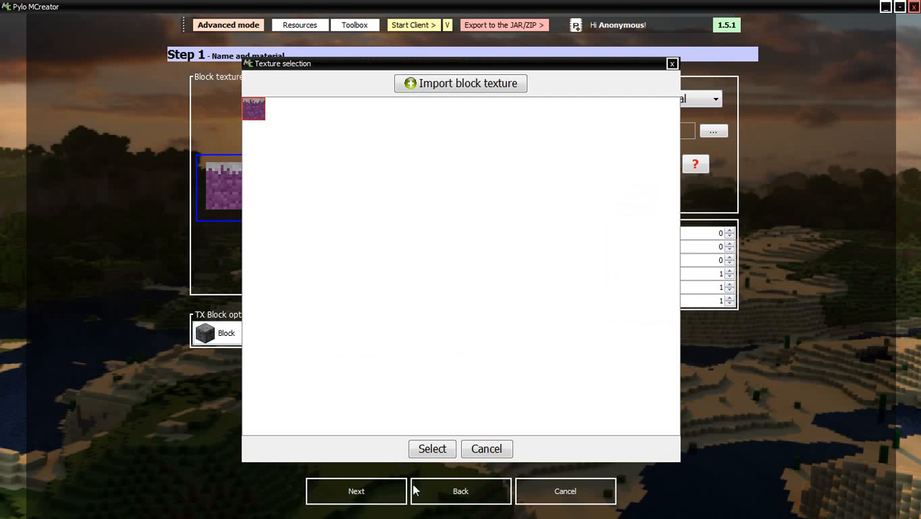
left_click(432, 447)
left_click(384, 205)
left_click(496, 444)
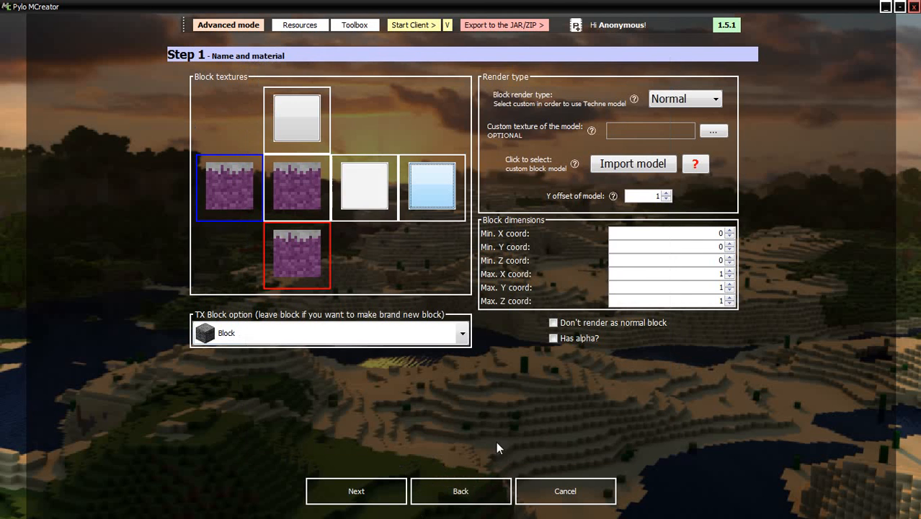
left_click(554, 494)
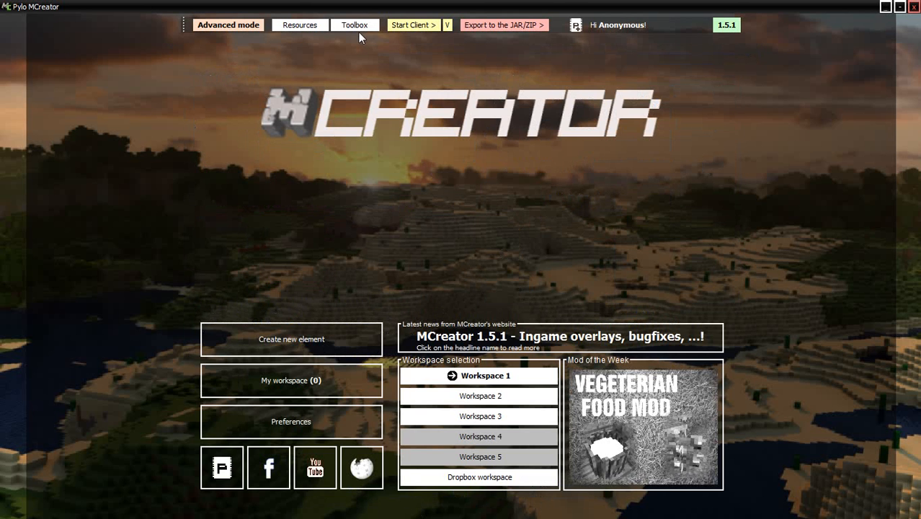
Step: Start a new item/block texture and set layer 2's image to the dirt template
left_click(308, 27)
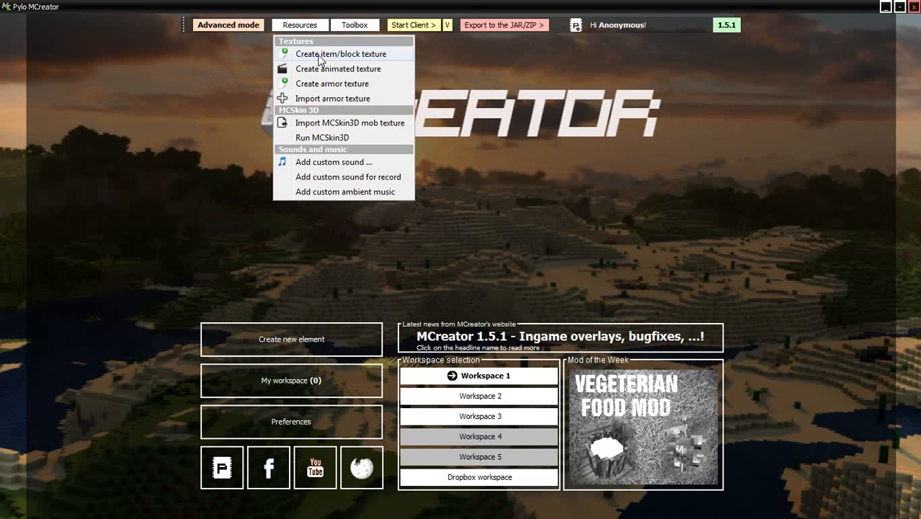
left_click(319, 55)
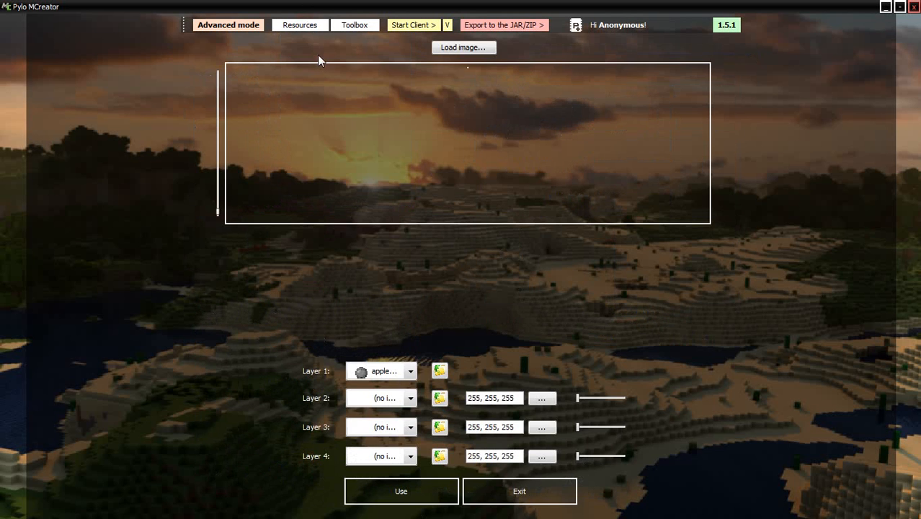
left_click(408, 395)
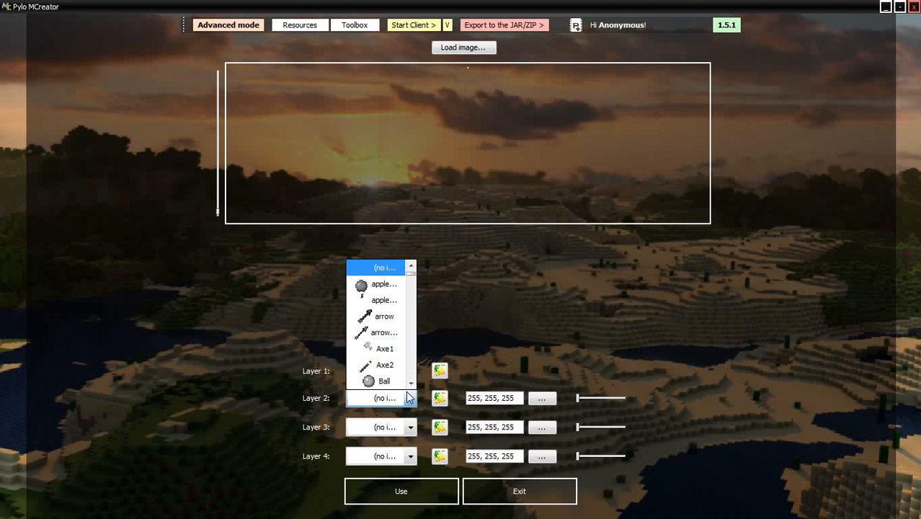
scroll(401, 389, "down", 3)
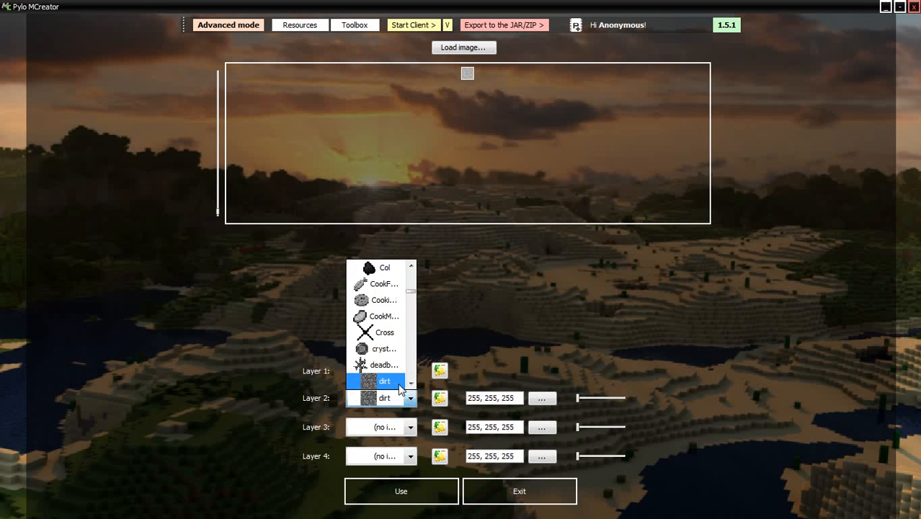
left_click(396, 382)
Step: Colour layer 2's dirt with the dark purple 102, 0, 102 swatch and enlarge the texture preview
left_click(543, 396)
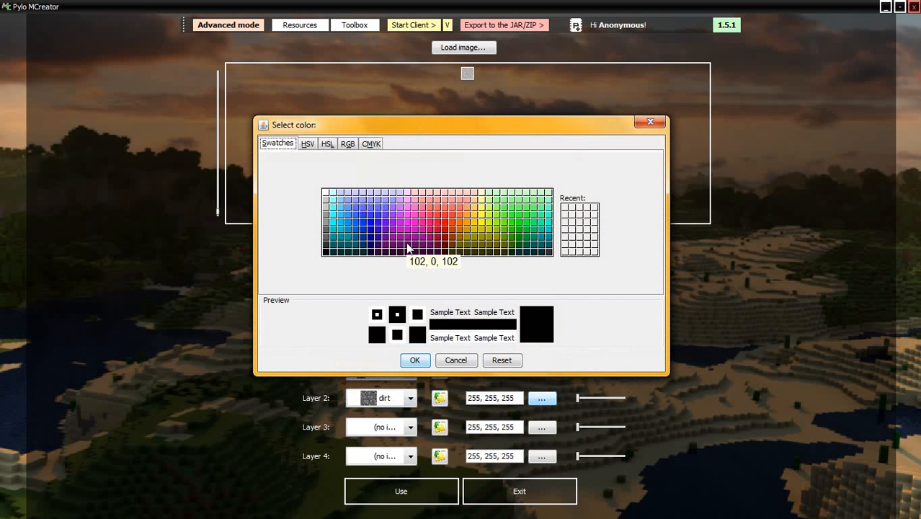
left_click(407, 245)
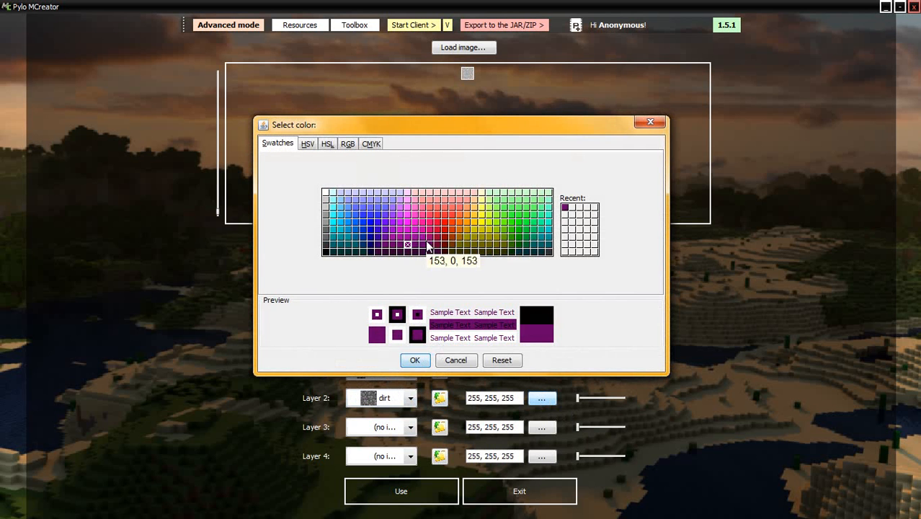
left_click(415, 359)
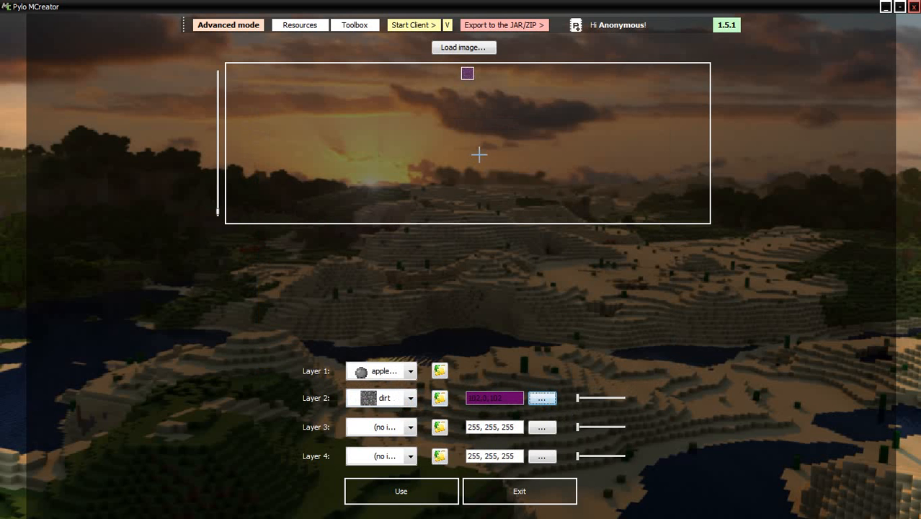
scroll(479, 154, "down", 1)
scroll(480, 154, "up", 2)
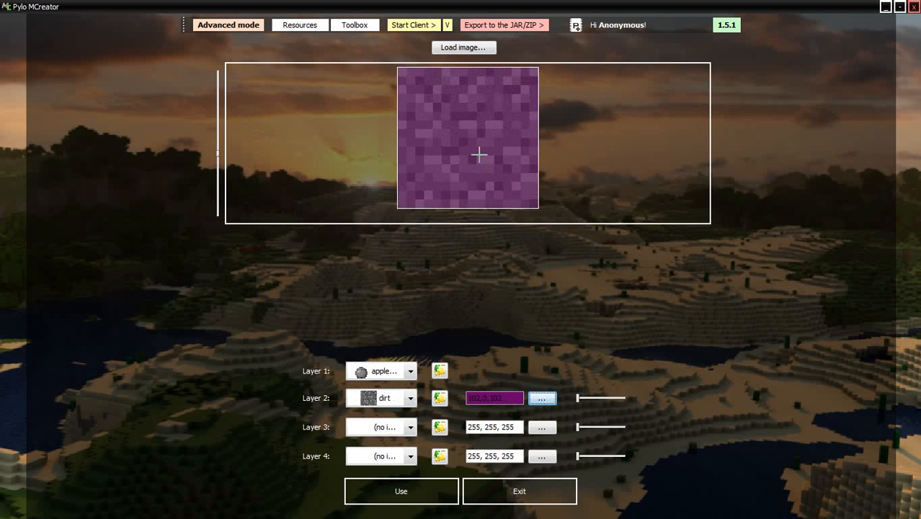
scroll(479, 155, "down", 1)
Step: Save the plain purple dirt as a block texture named EnderDirtBOTTOMTEXTURE
left_click(444, 503)
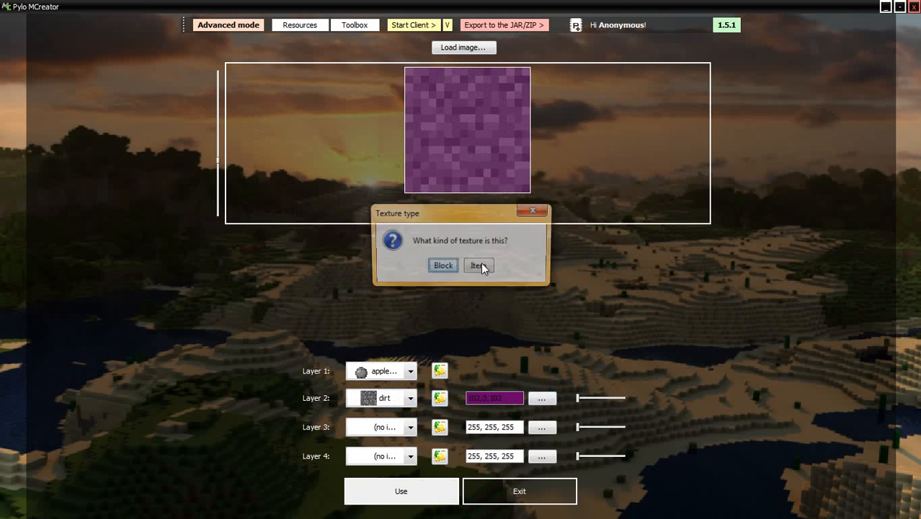
left_click(444, 265)
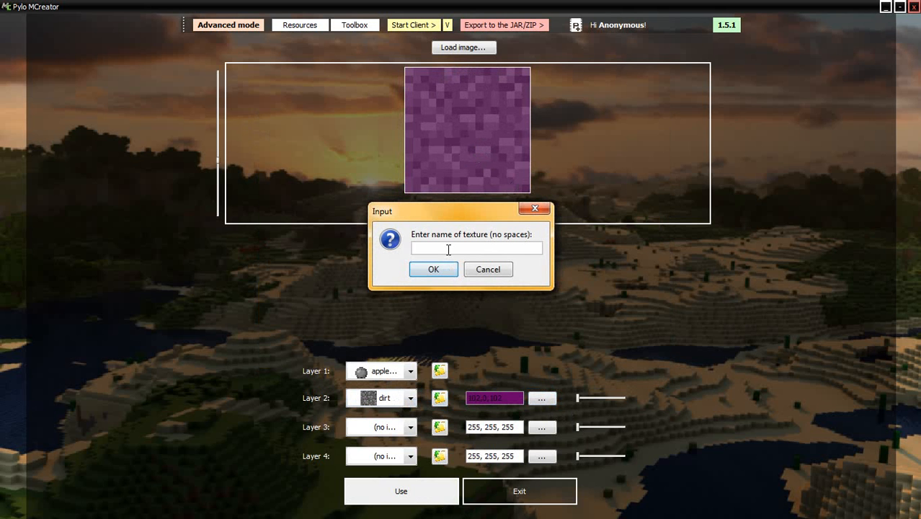
type("Ender")
type("Blo")
type("TTO")
type("MT")
key("Caps_Lock")
type("e")
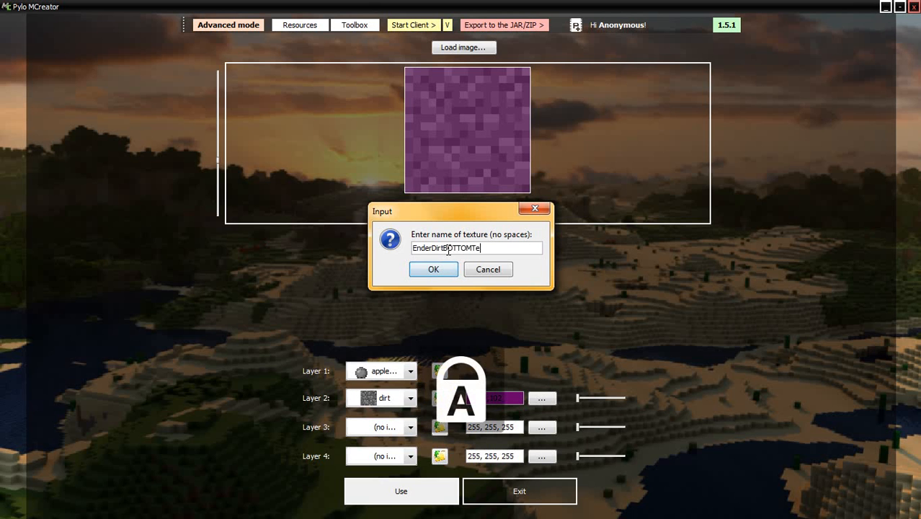
key("BackSpace")
key("BackSpace")
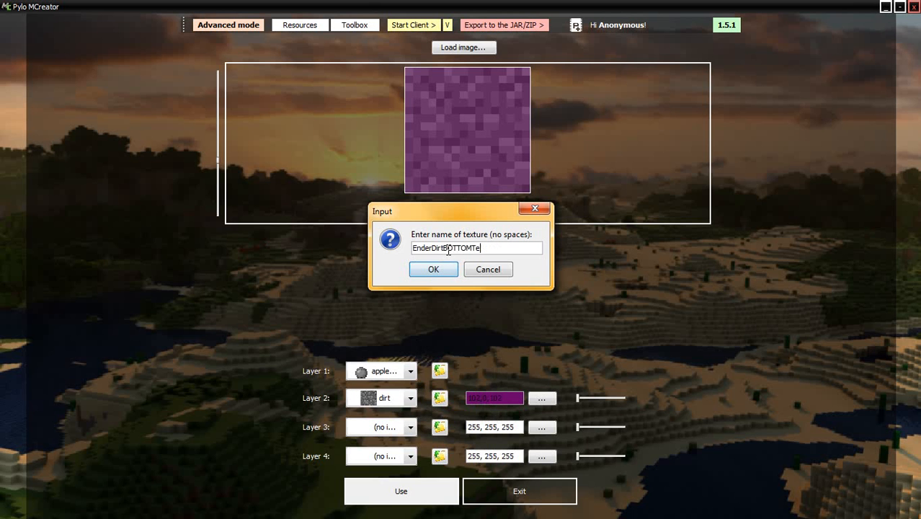
key("Caps_Lock")
type("TEX")
type("XT")
type("URE")
left_click(446, 271)
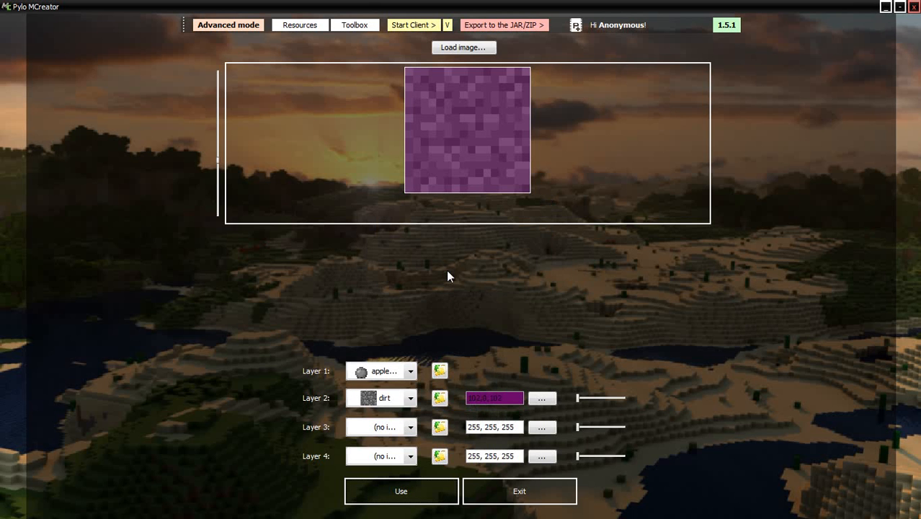
Step: Change layer 2's image to the dirtG... template that follows dirt in the template list
left_click(409, 397)
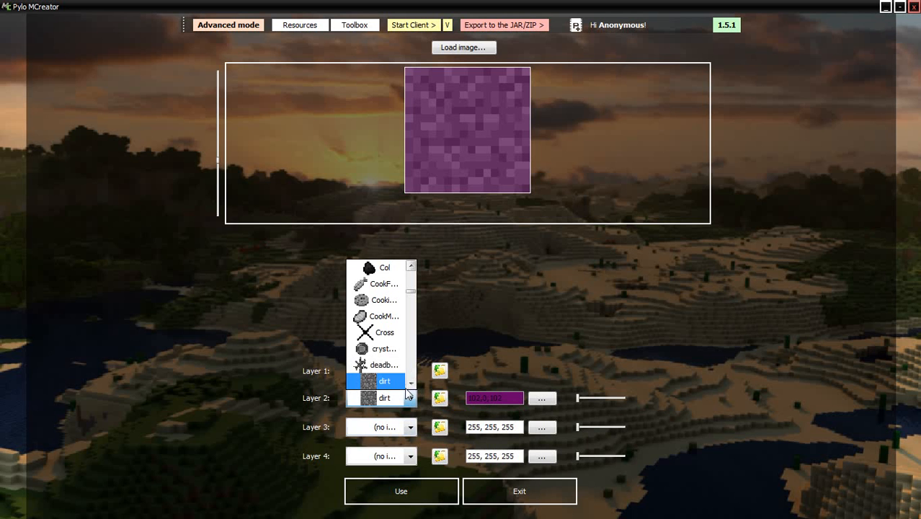
left_click(410, 383)
left_click(409, 384)
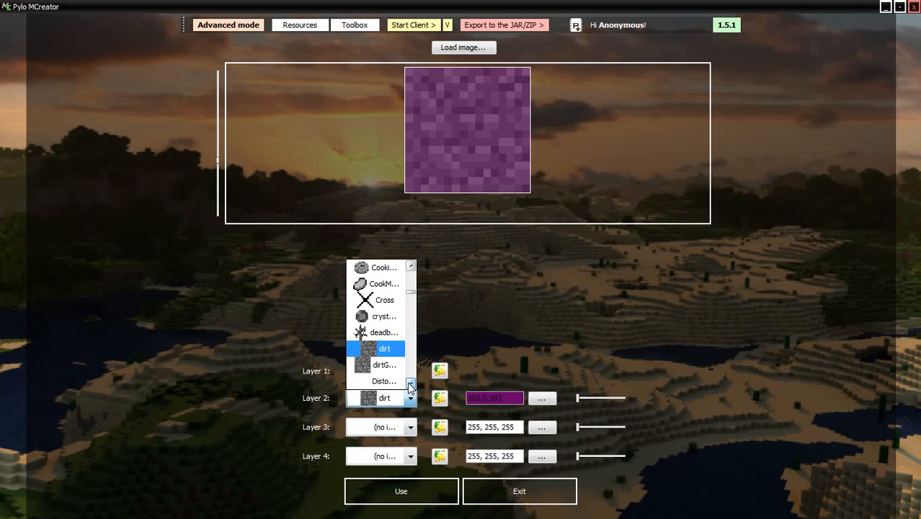
left_click(410, 384)
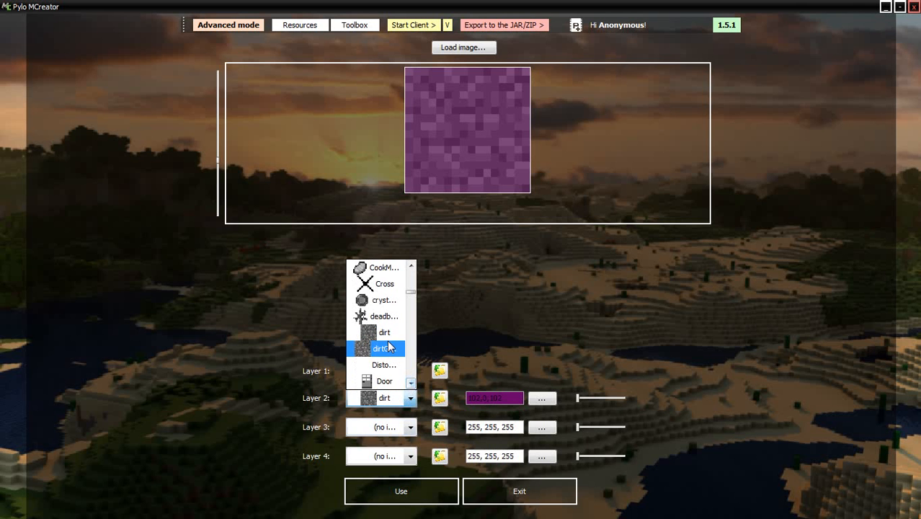
left_click(580, 399)
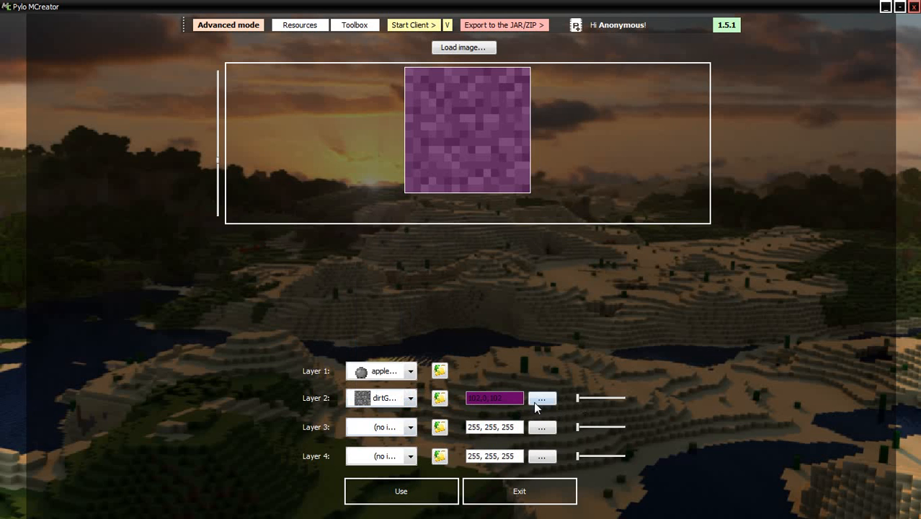
Step: Recolour layer 2 with the grey 153, 153, 153 swatch
left_click(536, 401)
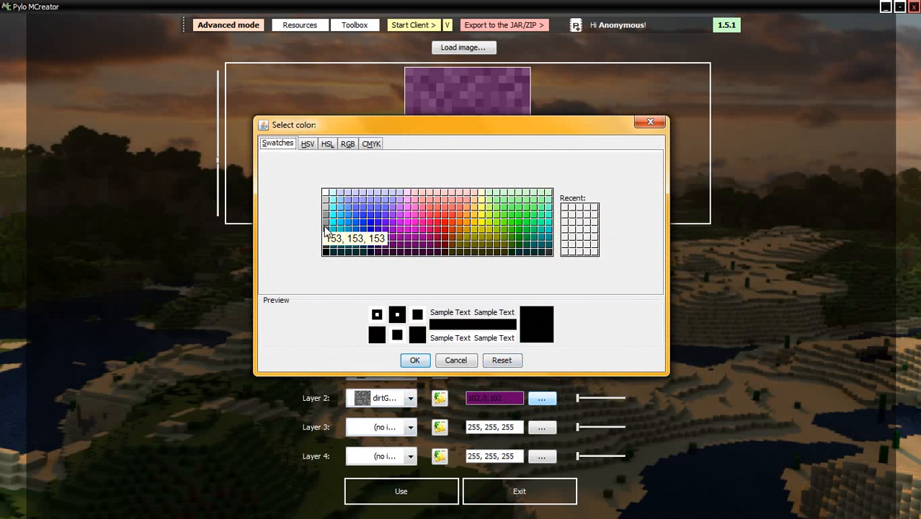
left_click(325, 222)
left_click(413, 359)
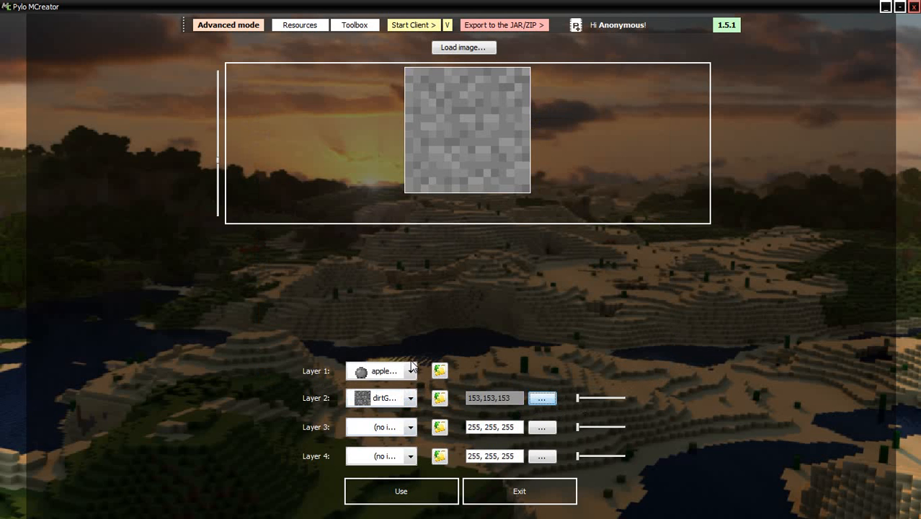
Step: Save the grey dirt as a block texture named EnderDirtTOPTEXTURE and leave the texture maker
left_click(445, 497)
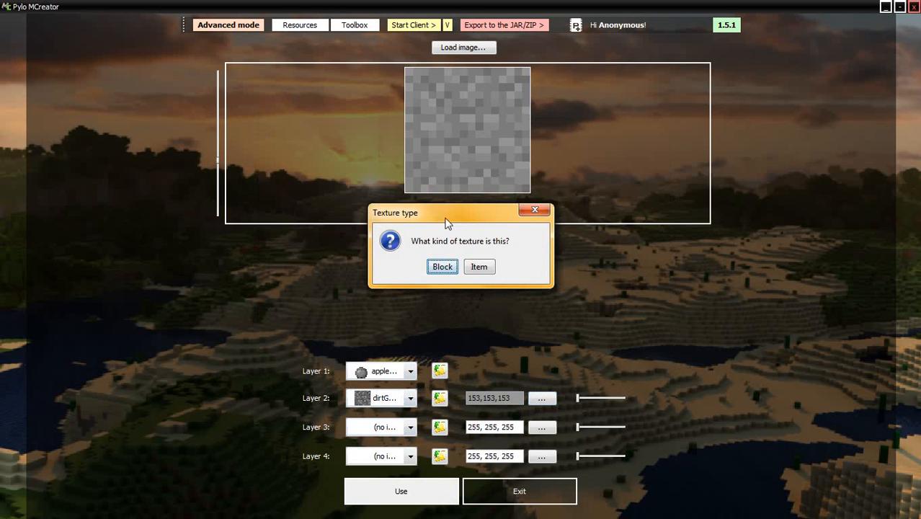
left_click(448, 268)
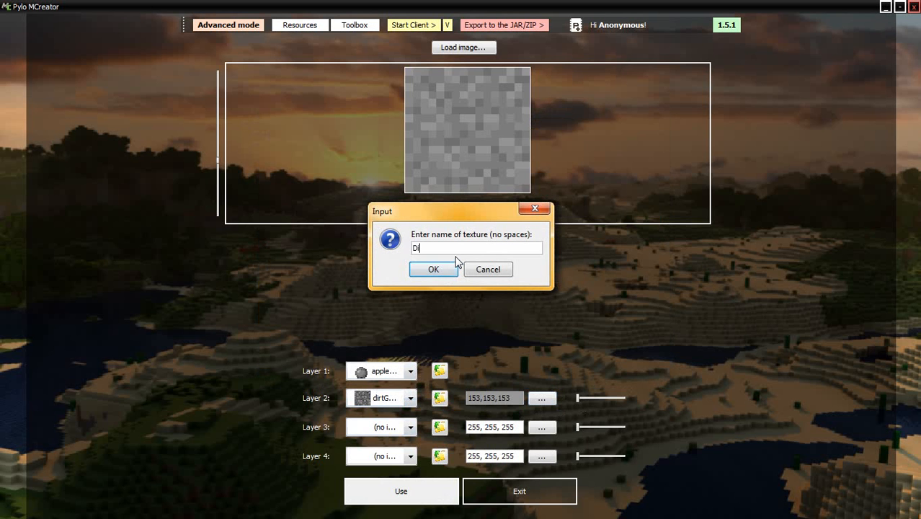
type("EnderDirtTOPTE")
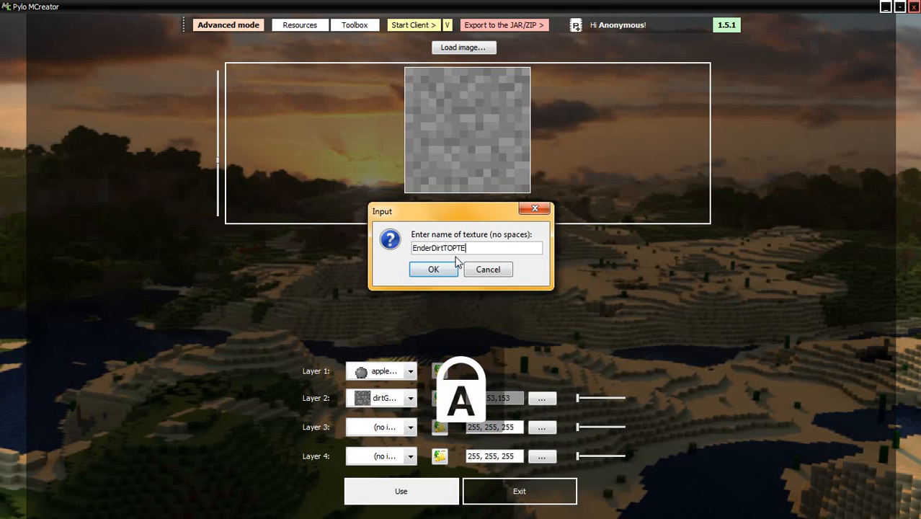
type("XTURE")
left_click(448, 266)
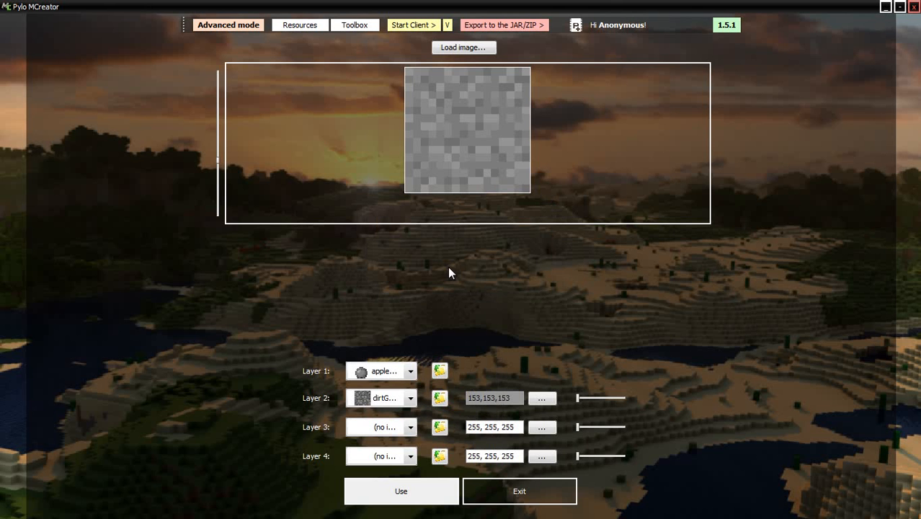
key("Caps_Lock")
left_click(522, 490)
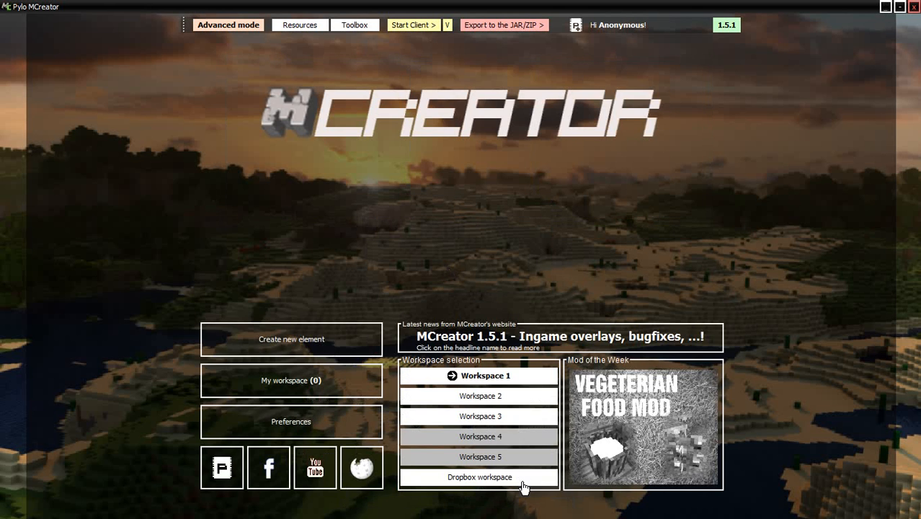
Step: Begin a new mod element of type Block and name it EnderDirt
left_click(346, 352)
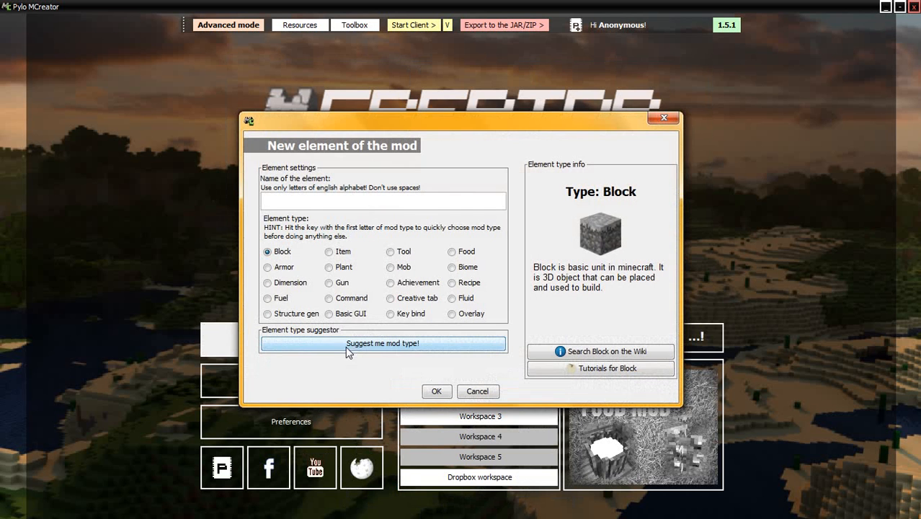
type("ENderDirt")
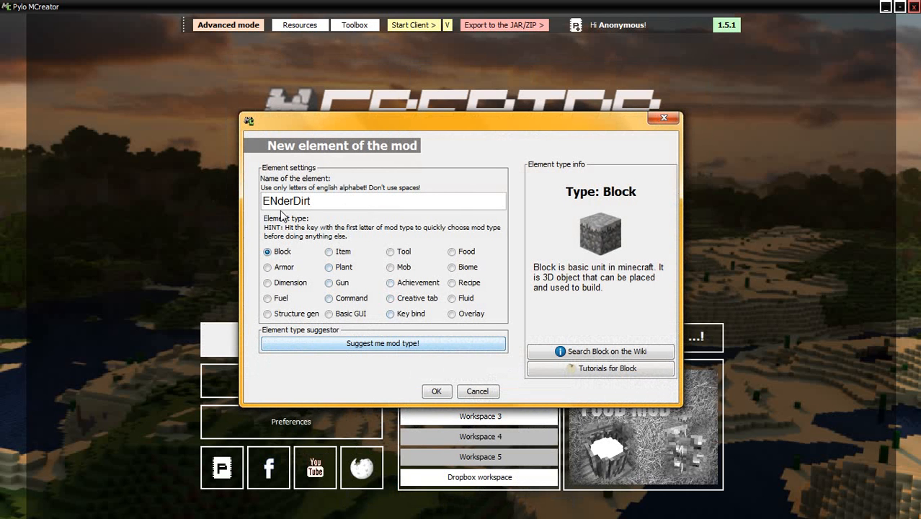
key("BackSpace")
type("n")
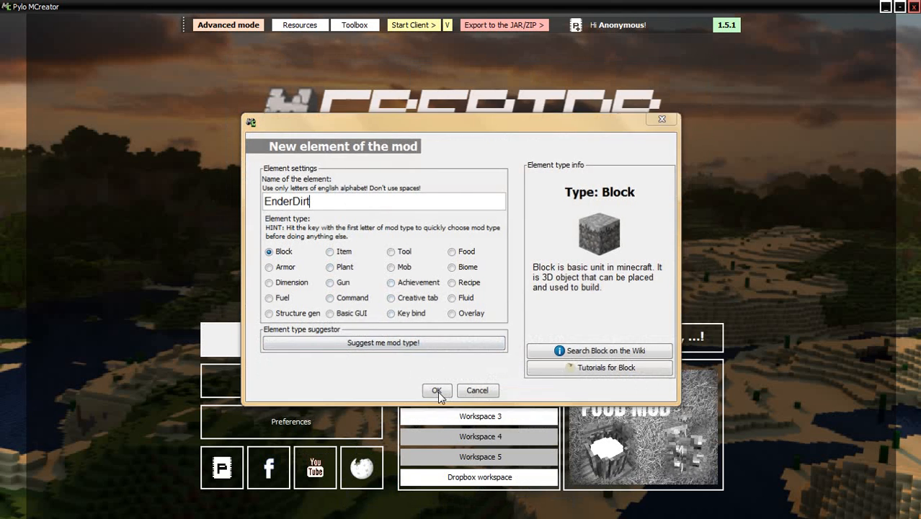
Step: Confirm the new EnderDirt block element and proceed to its texture setup
left_click(437, 391)
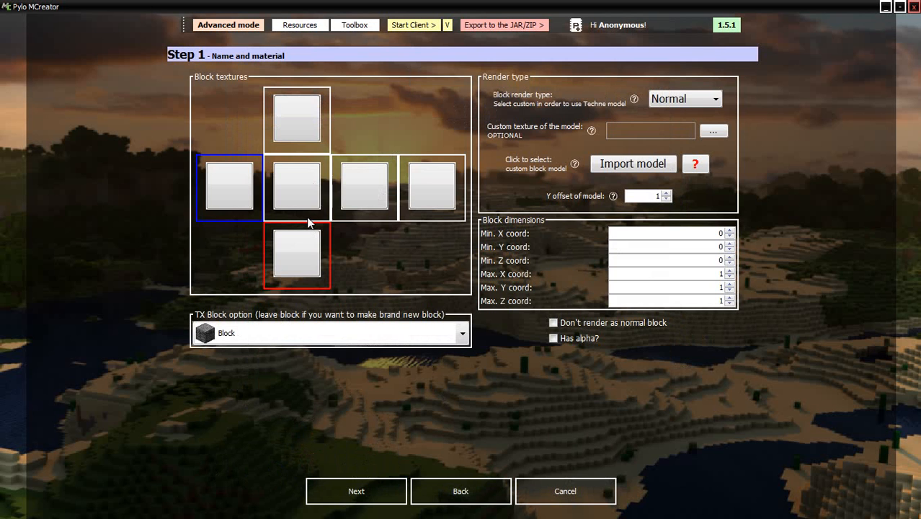
Step: Try the grey top texture on the bottom face and the plain purple texture on the blue-framed face
left_click(311, 249)
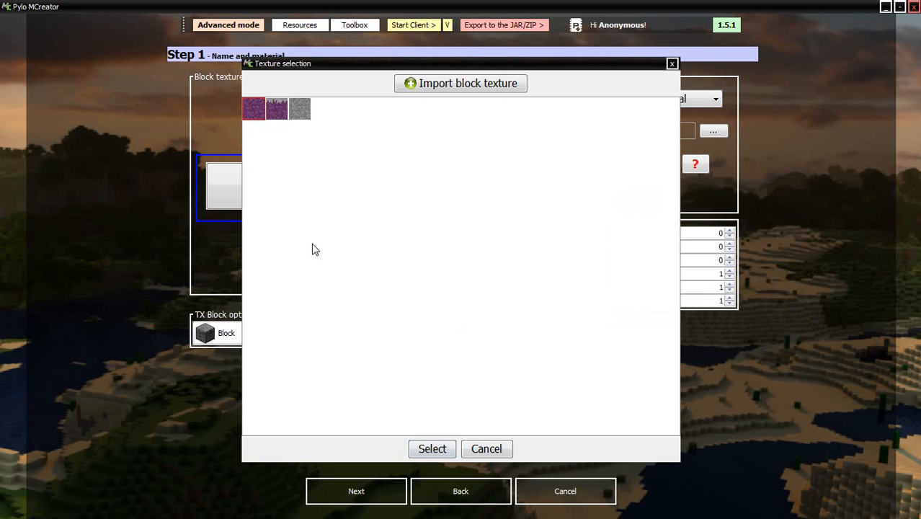
double_click(275, 113)
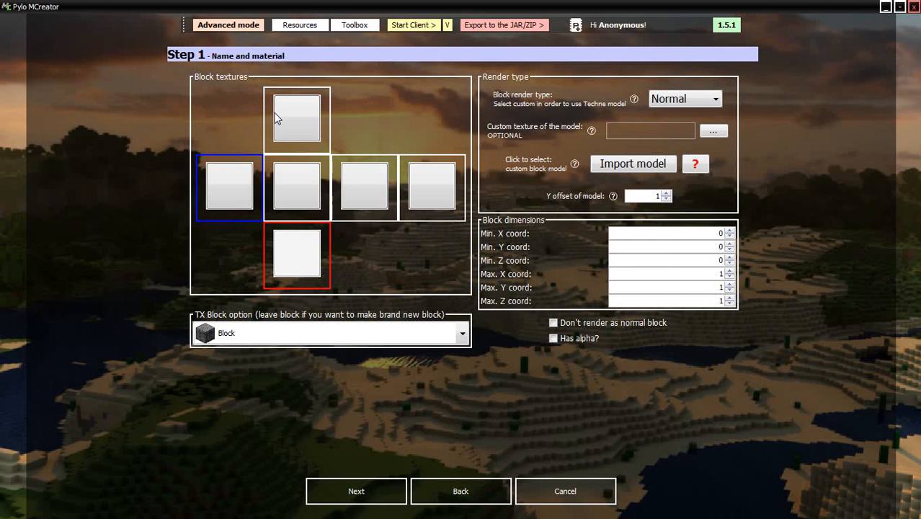
left_click(219, 210)
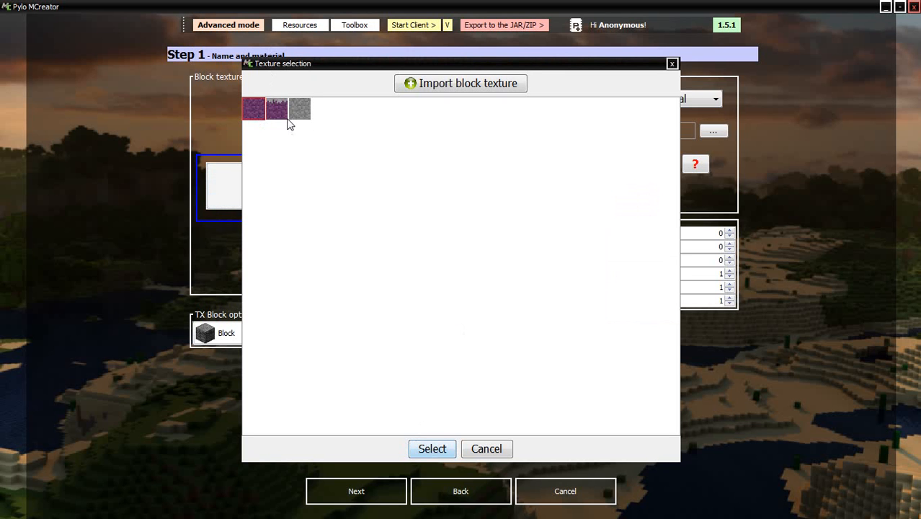
left_click(432, 449)
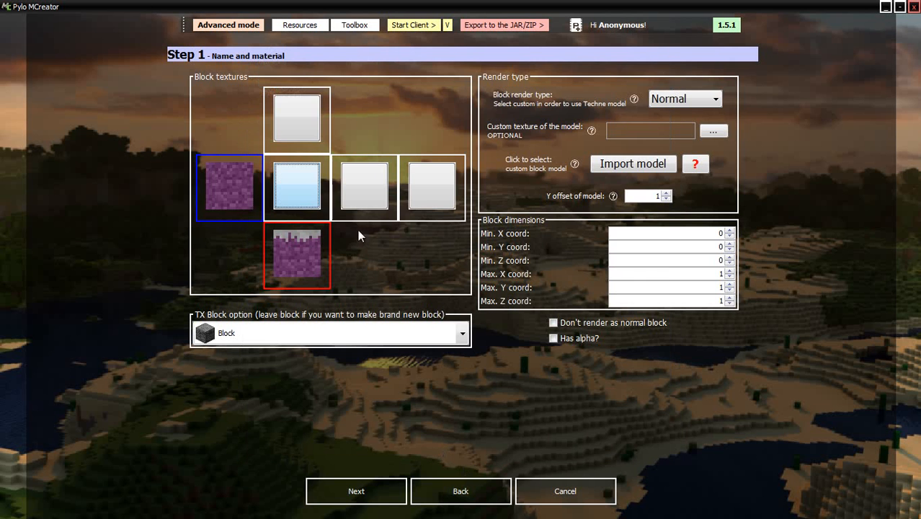
left_click(297, 248)
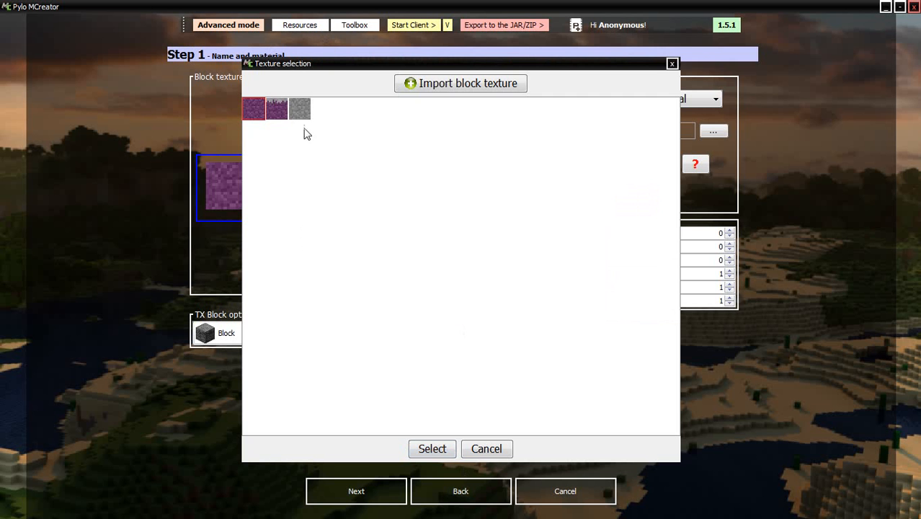
double_click(300, 111)
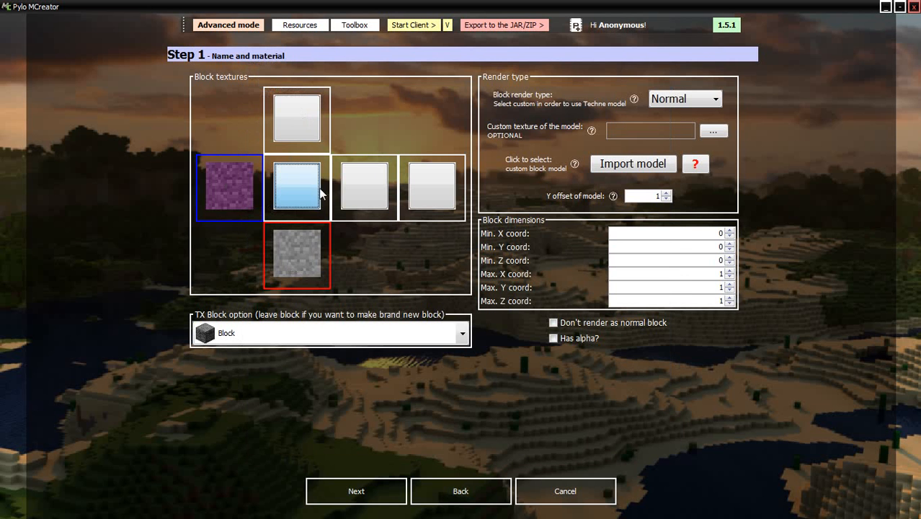
Step: Assign the grey-edged purple side texture to the blue-framed face and the central face beside it
left_click(296, 185)
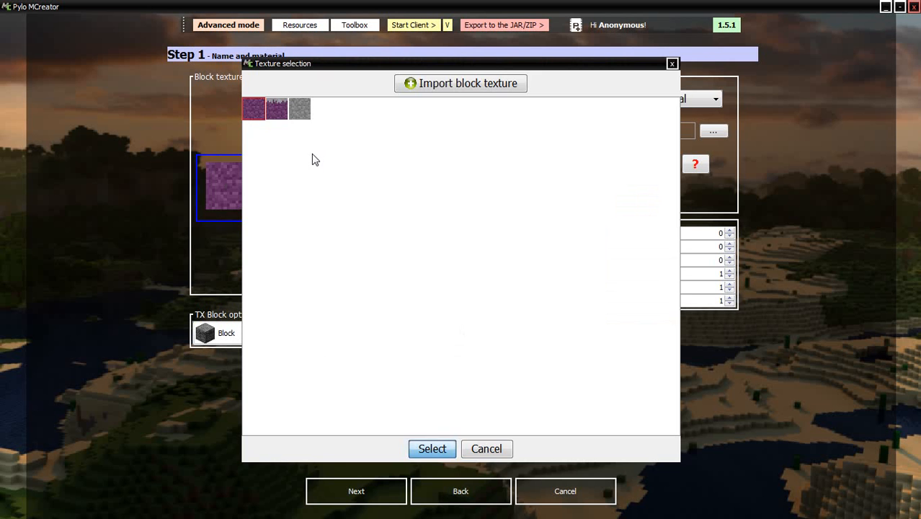
double_click(281, 116)
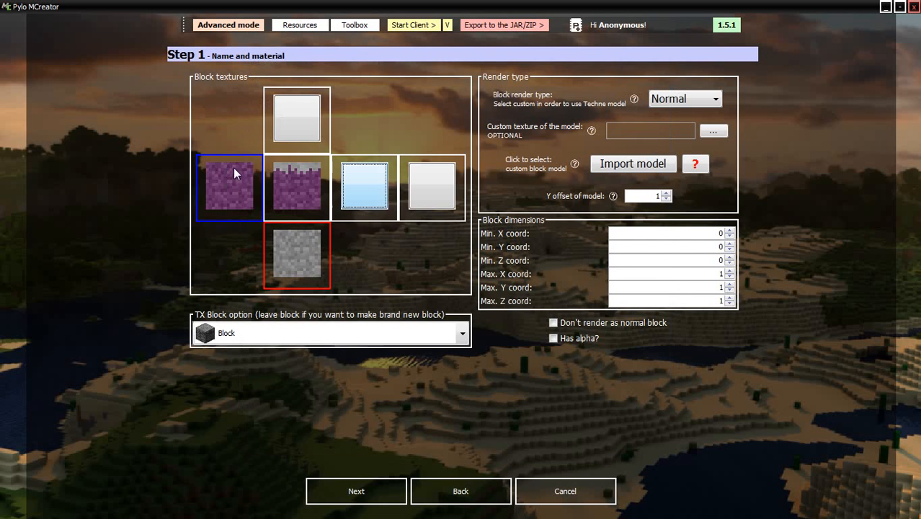
left_click(233, 173)
double_click(298, 115)
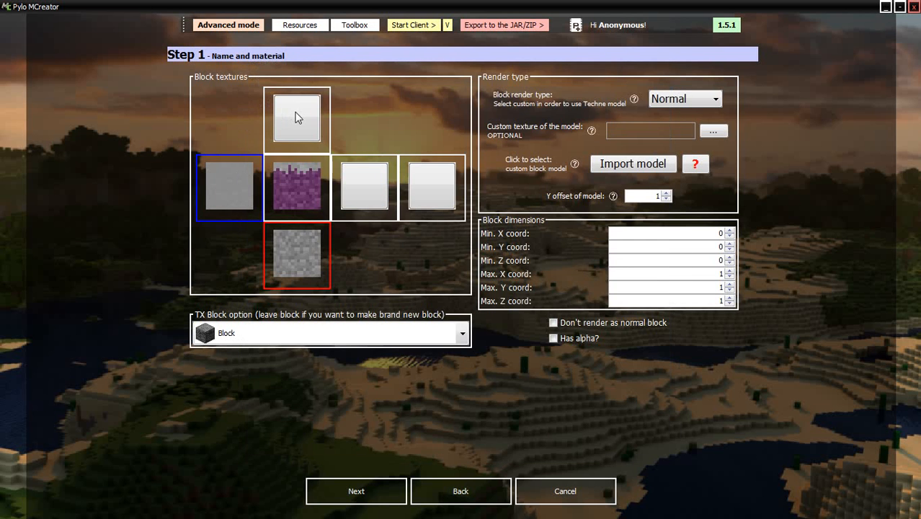
Step: Assign the grey texture to the block's top face and the plain purple texture to its bottom face
left_click(297, 118)
double_click(297, 115)
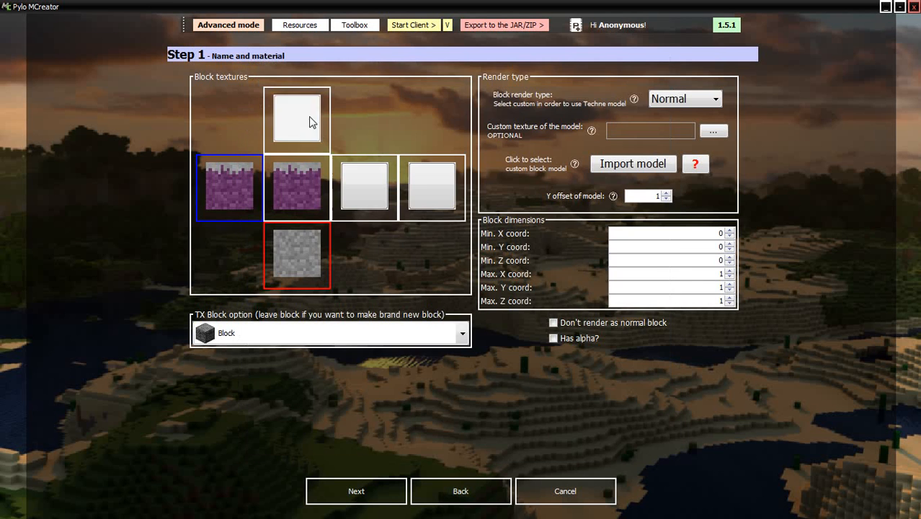
left_click(299, 275)
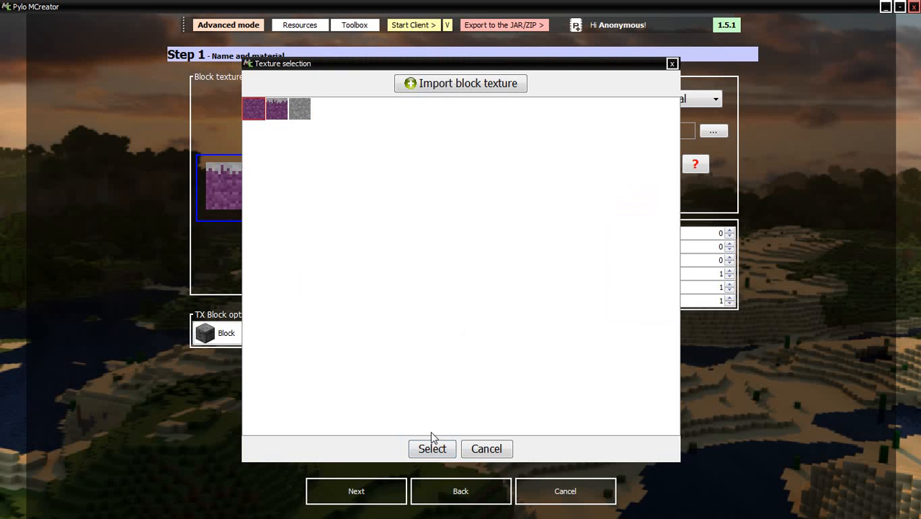
left_click(429, 451)
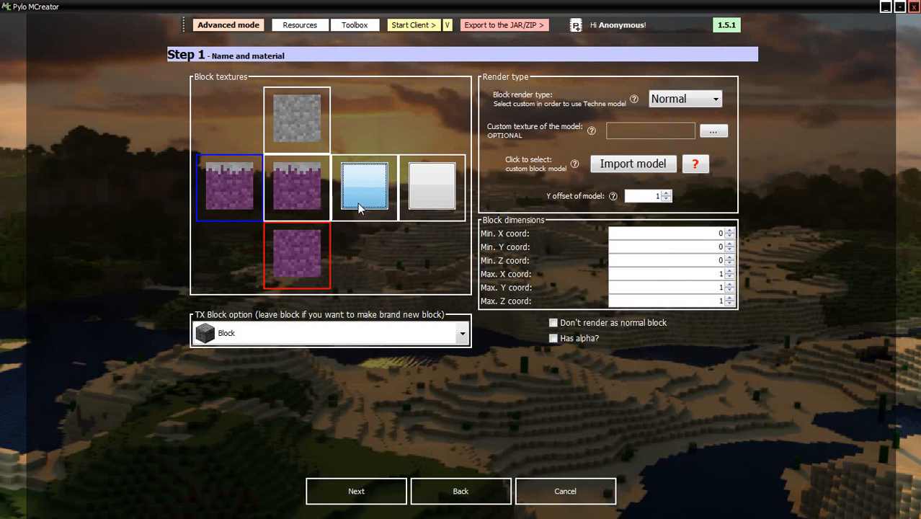
Step: Assign the grey-edged purple side texture to the two remaining empty side faces
left_click(359, 206)
double_click(277, 108)
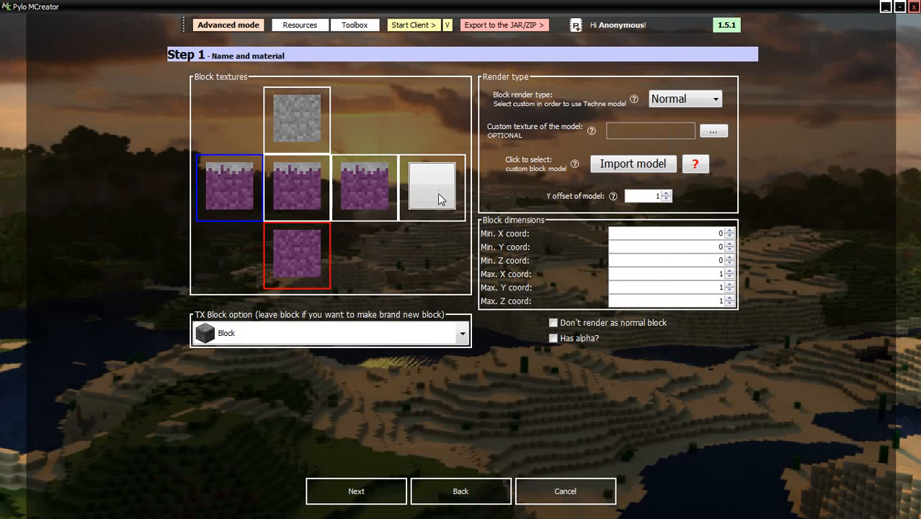
left_click(439, 195)
double_click(278, 109)
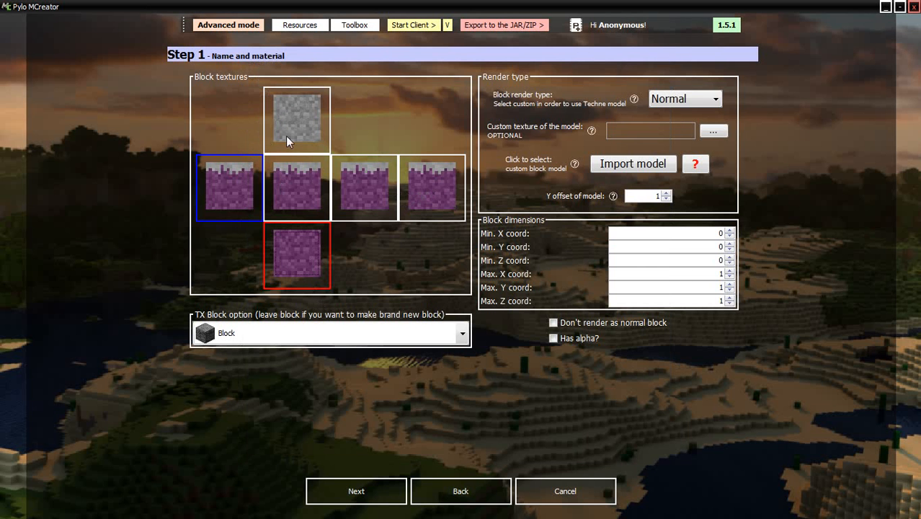
Step: Look through the available TX block options and block render types
left_click(389, 331)
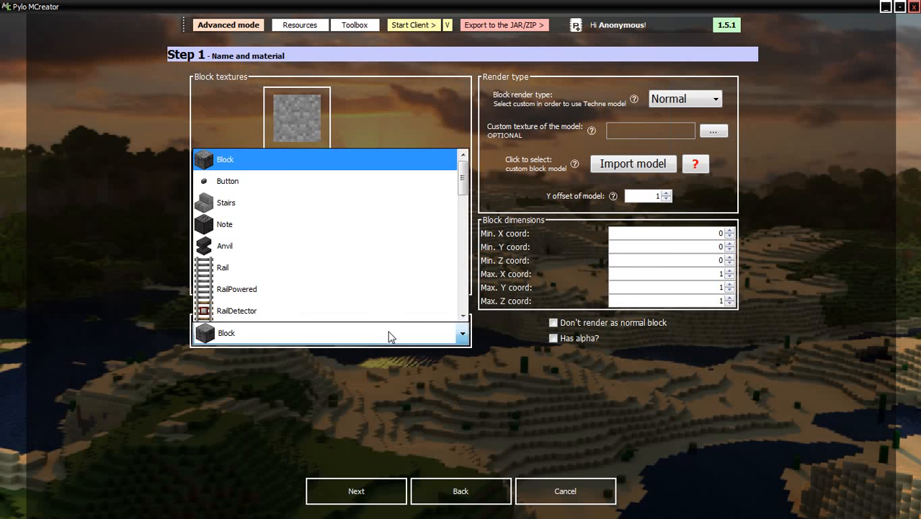
left_click(389, 331)
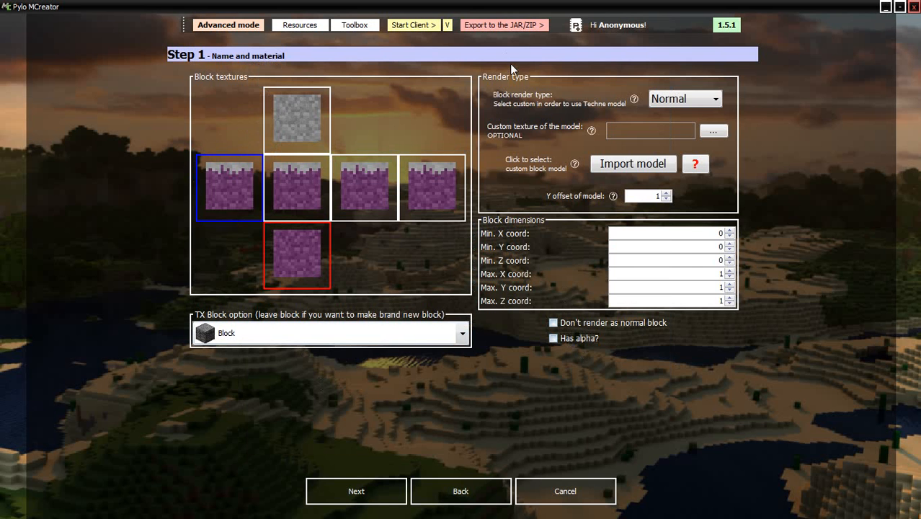
left_click(671, 100)
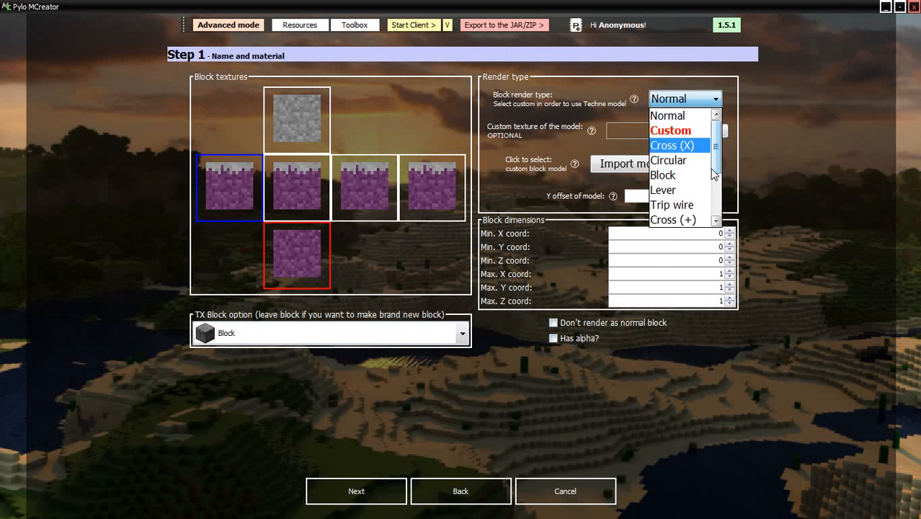
left_click_drag(714, 173, 719, 238)
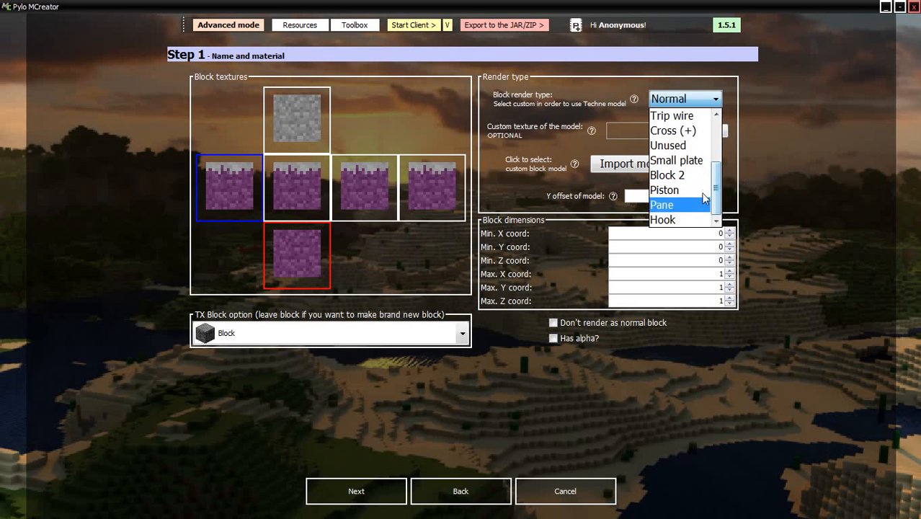
left_click(847, 147)
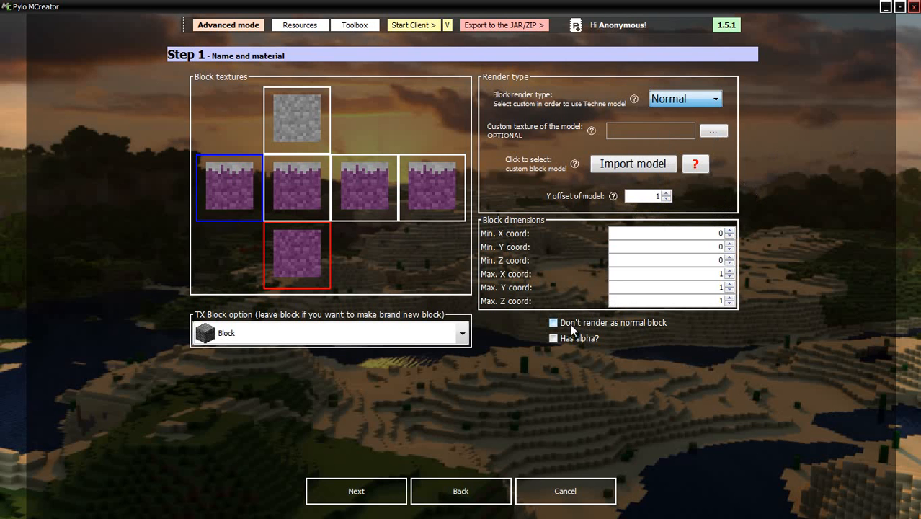
left_click(463, 333)
left_click(468, 333)
left_click(468, 333)
left_click(469, 333)
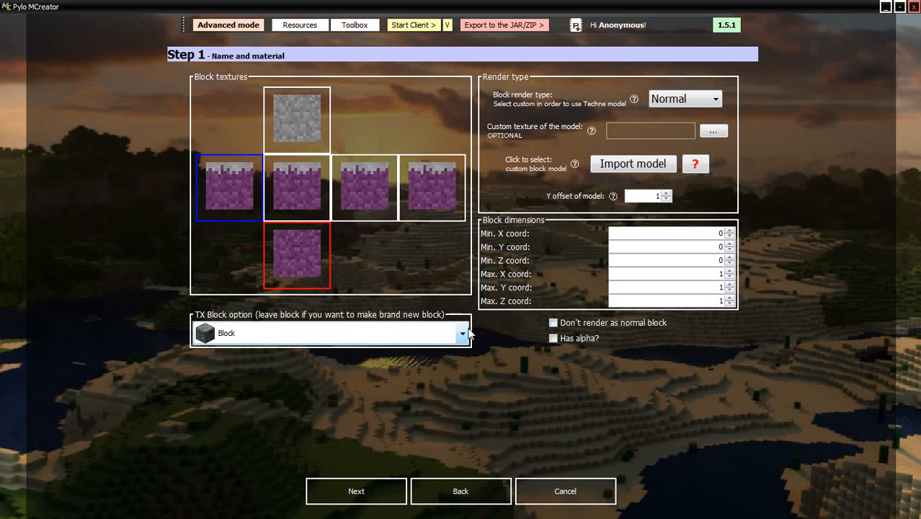
left_click(468, 333)
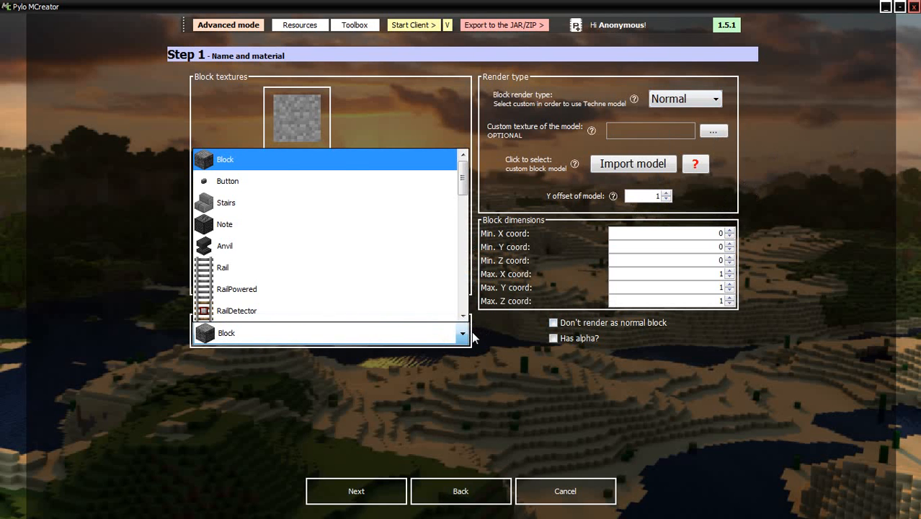
left_click(464, 335)
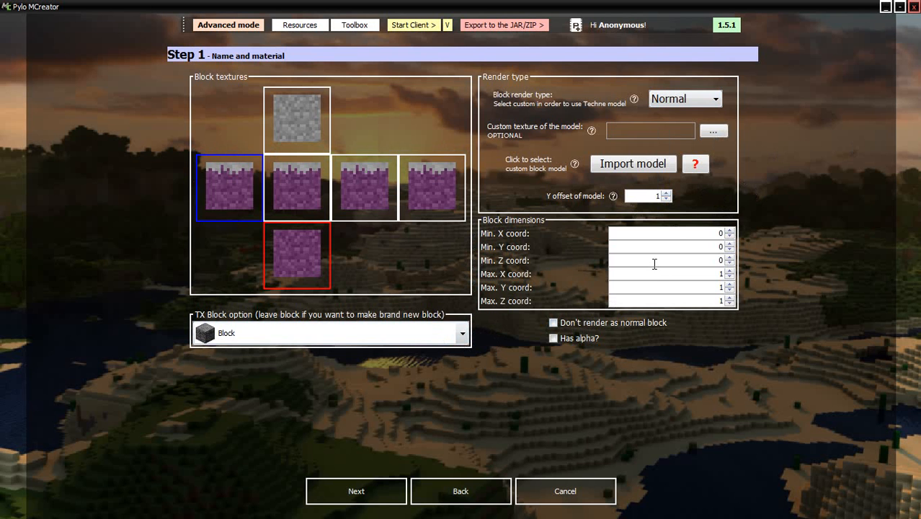
Step: Set the block dimensions to Max. X 1.9, Max. Y 2 and Min. Y .5, and continue to the physical characteristics
double_click(713, 273)
type("2")
key("BackSpace")
type("1.9")
left_click(729, 284)
left_click(728, 284)
double_click(717, 287)
type("2")
left_click(721, 301)
left_click(717, 246)
type(".5")
key("Return")
left_click(333, 485)
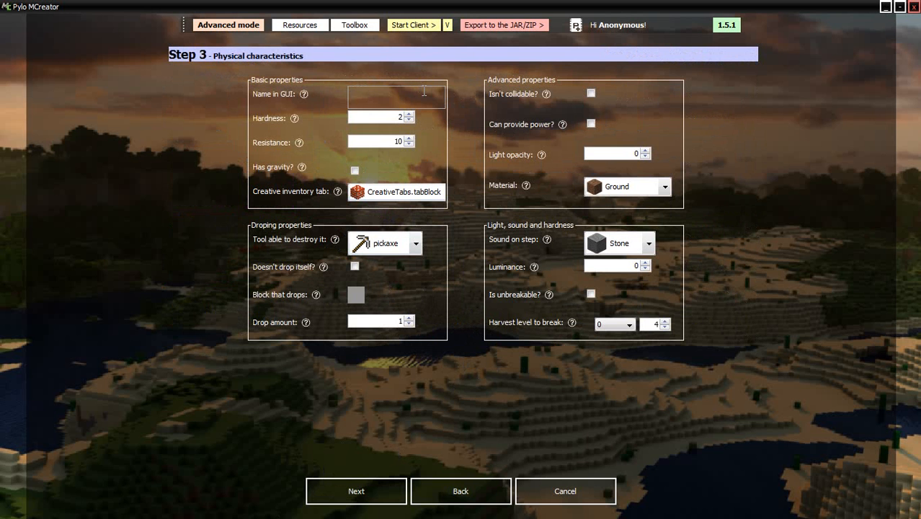
Step: Name the block Ender Dirt in the GUI, consult the Hardness help, and set the hardness to 4
type("Ender Dirt")
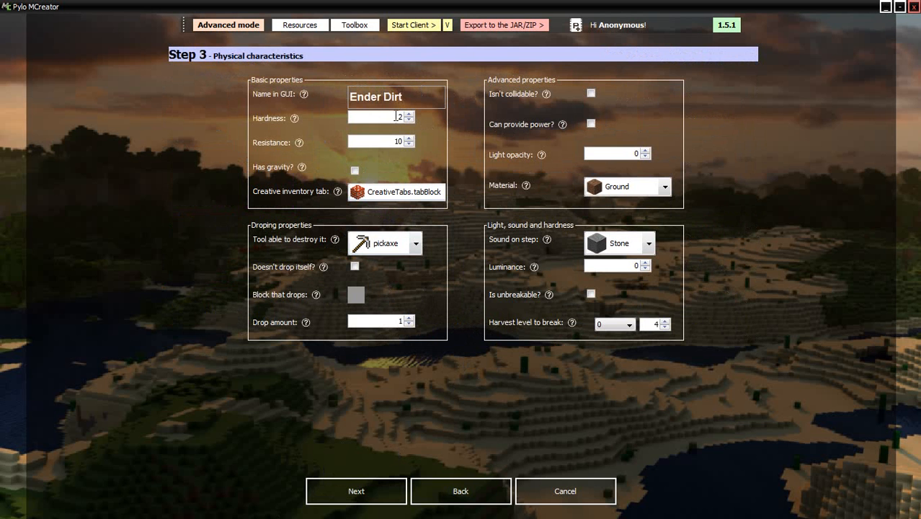
left_click(294, 119)
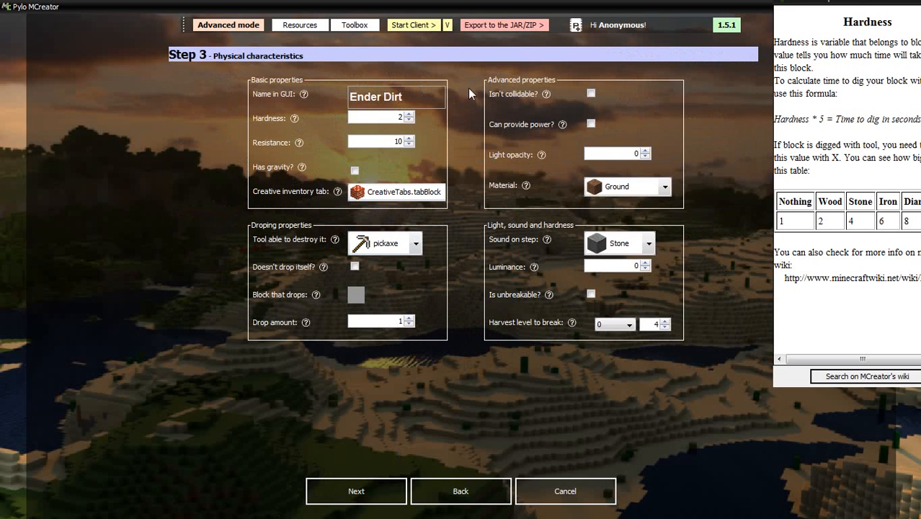
left_click_drag(862, 52, 735, 57)
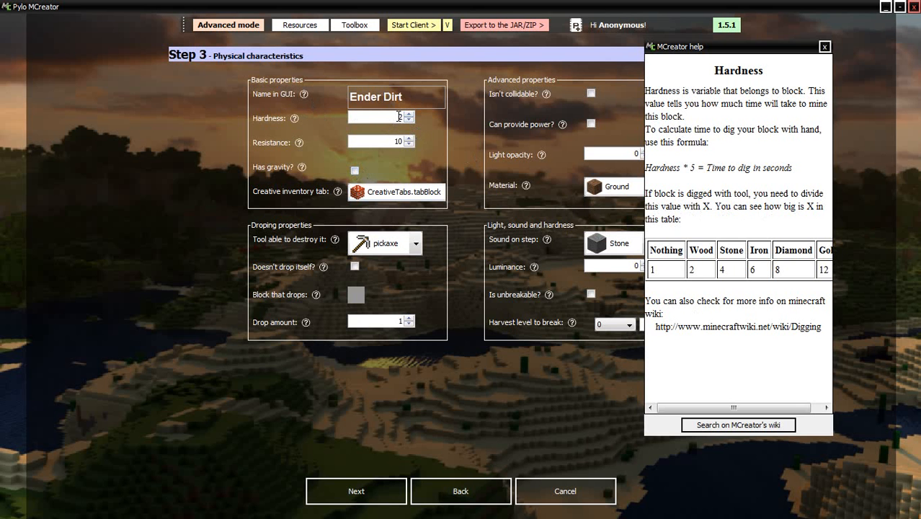
double_click(402, 119)
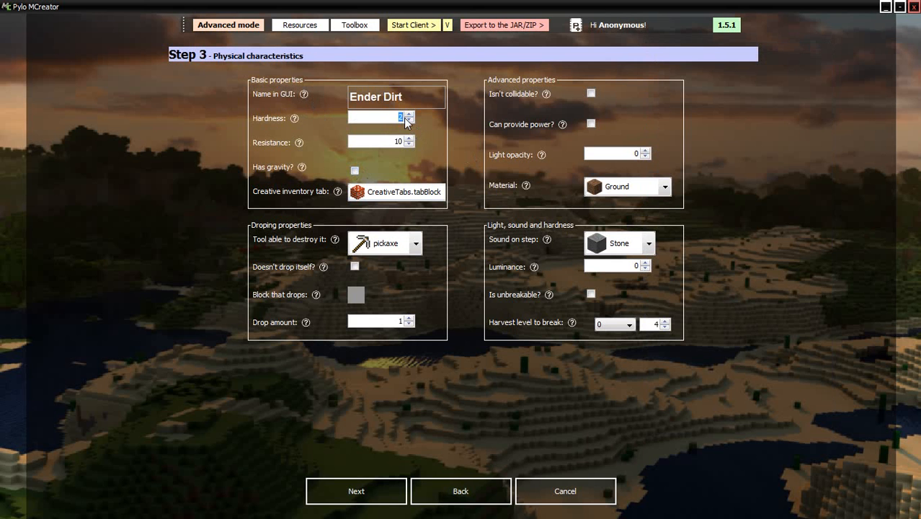
type("4")
Step: Examine the tool values in the Hardness help table and return to the block's physical characteristics
left_click(886, 7)
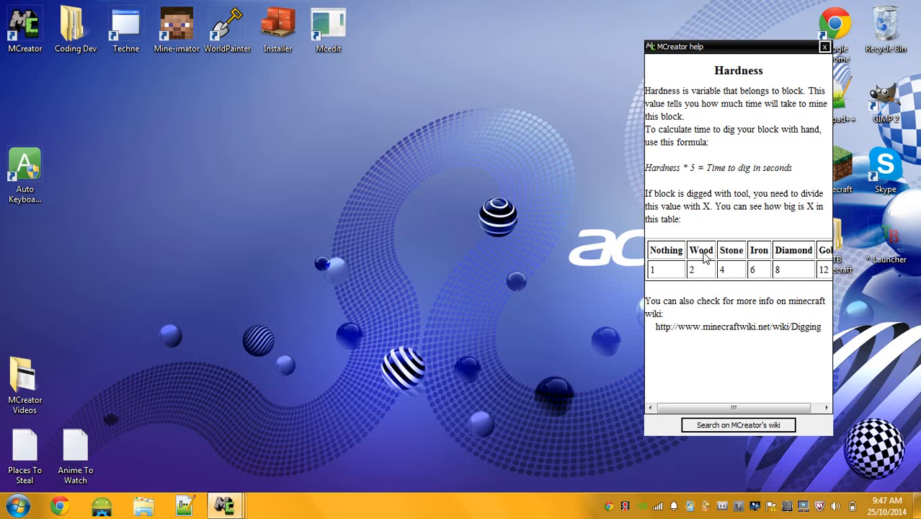
scroll(702, 258, "right", 1)
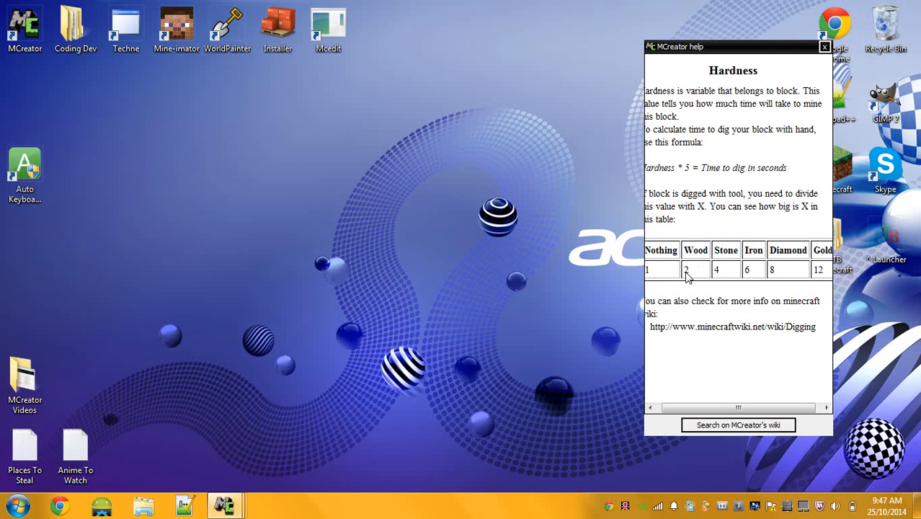
double_click(726, 252)
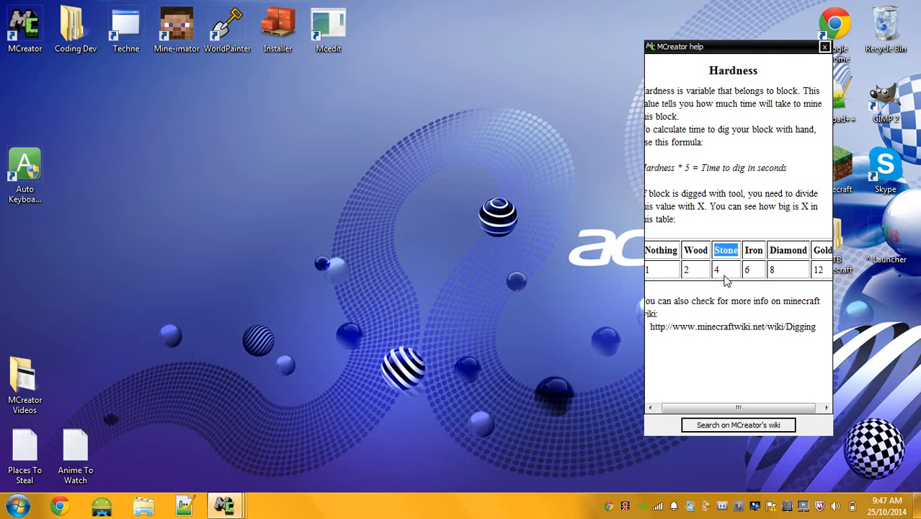
left_click(725, 280)
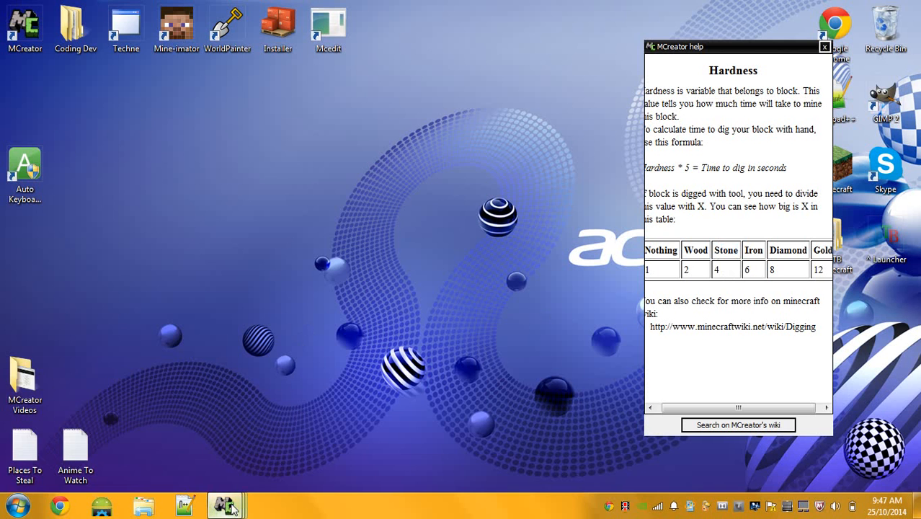
mouse_move(232, 508)
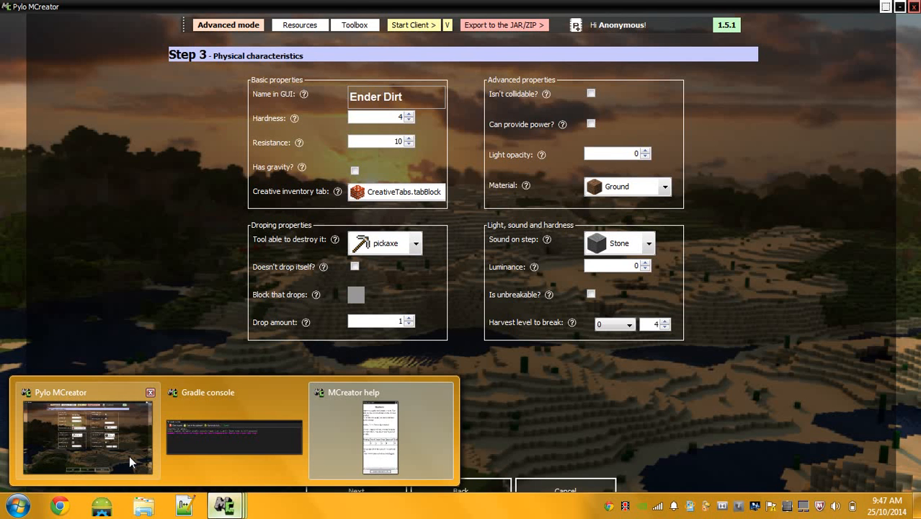
left_click(129, 458)
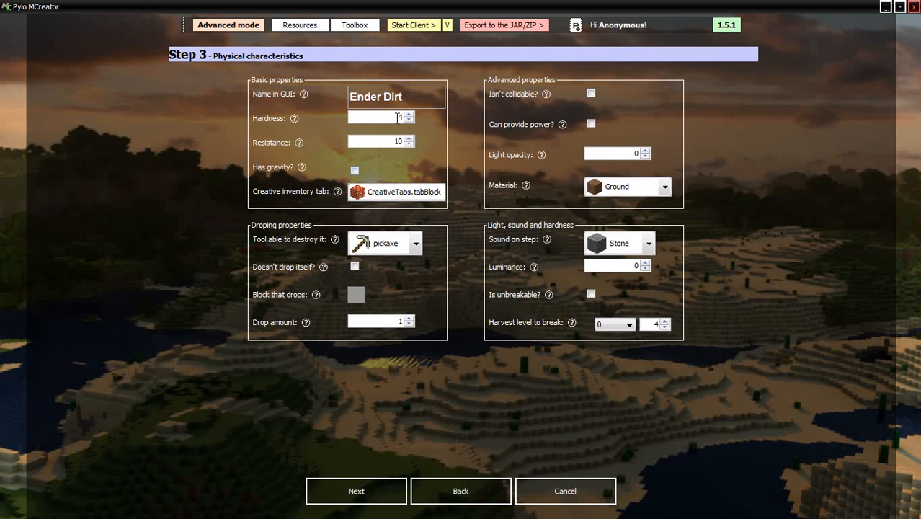
Step: Open the Resistance help and examine its explanation and the highest values in the blast resistance table
left_click(299, 143)
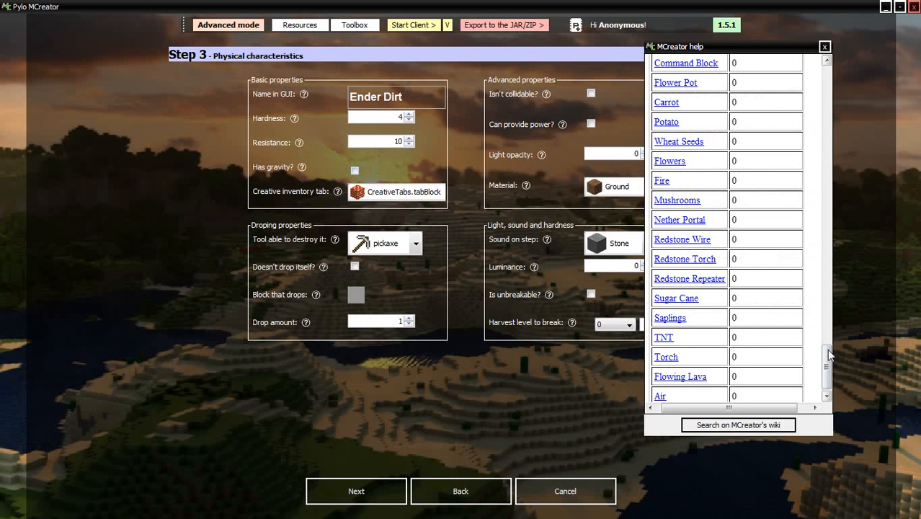
left_click_drag(827, 358, 823, 65)
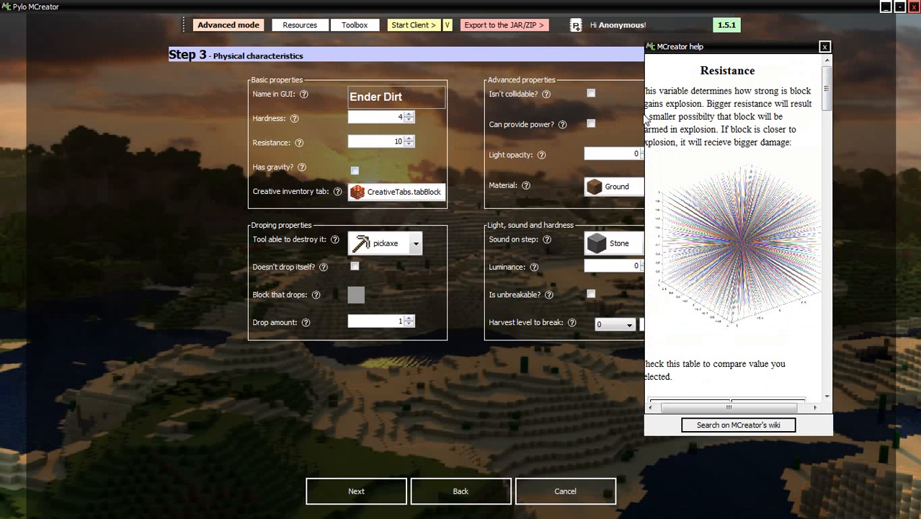
left_click(885, 7)
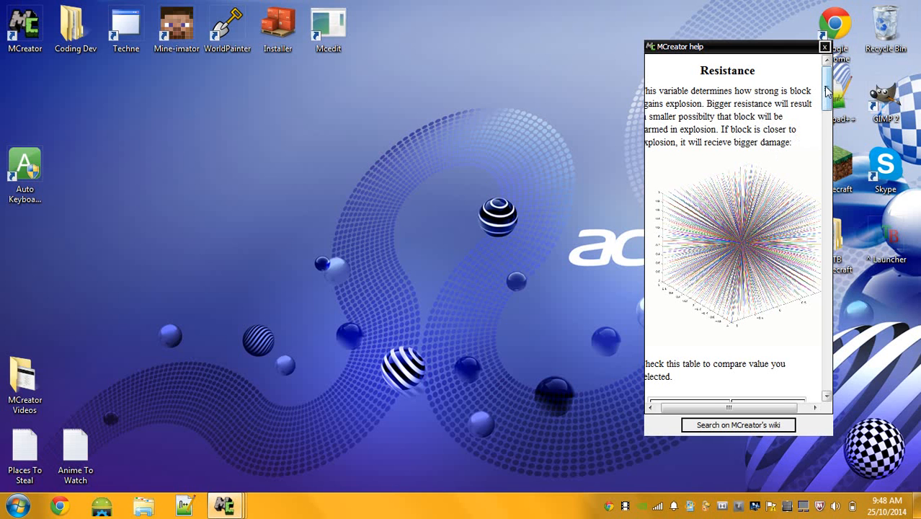
left_click_drag(826, 88, 830, 121)
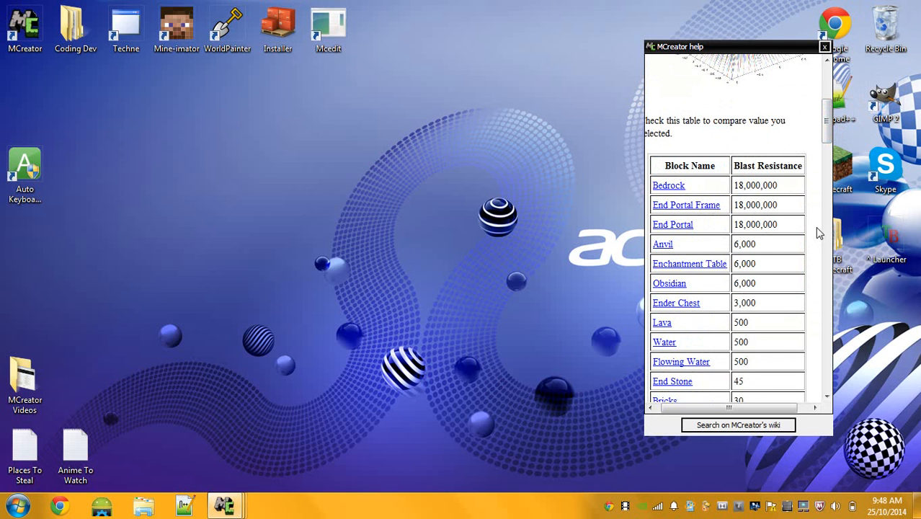
left_click_drag(726, 224, 756, 185)
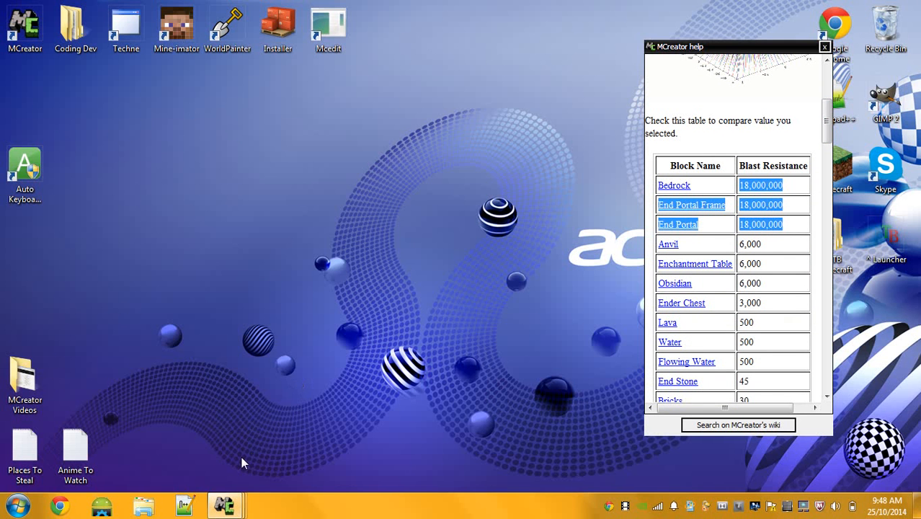
Step: Bring back the block settings window at a reduced size and place the Resistance help beside it
mouse_move(223, 505)
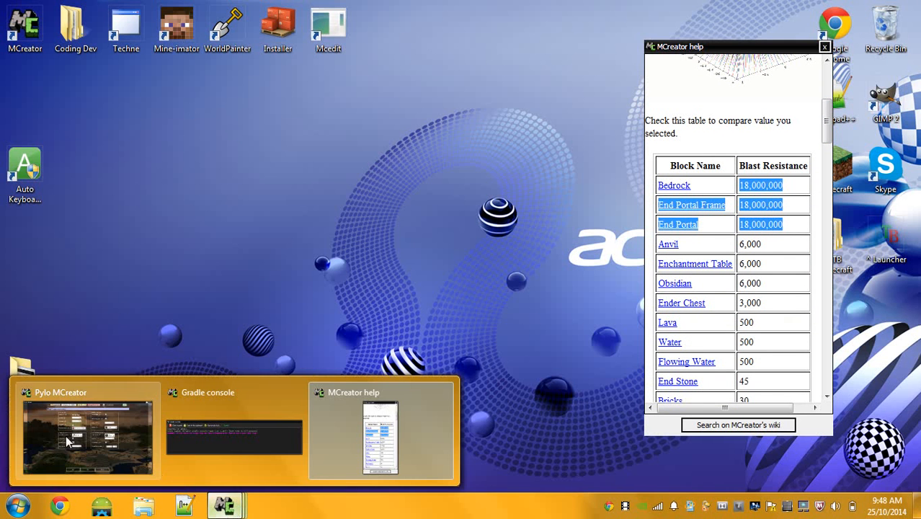
left_click(108, 425)
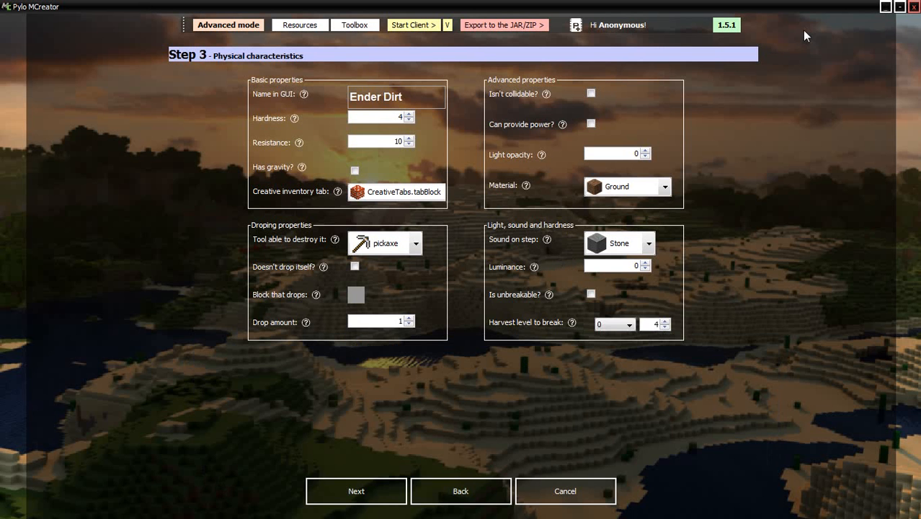
left_click(899, 7)
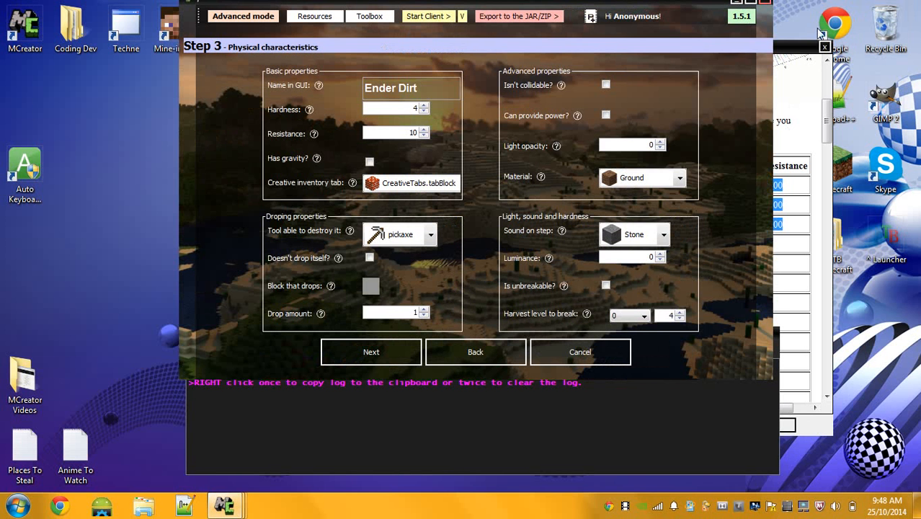
left_click(796, 62)
left_click_drag(821, 50, 859, 67)
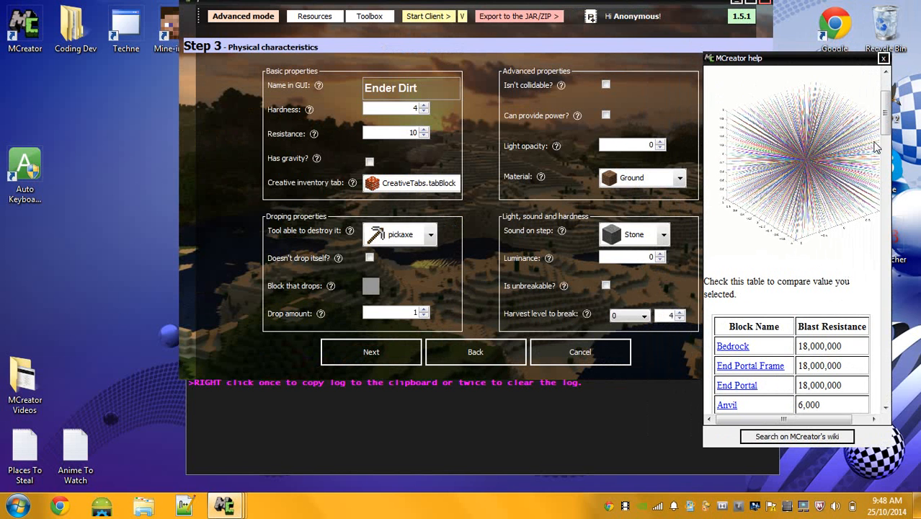
Step: Examine the low blast resistance values in the help table, including Dirt, and close the help
left_click_drag(873, 127, 878, 402)
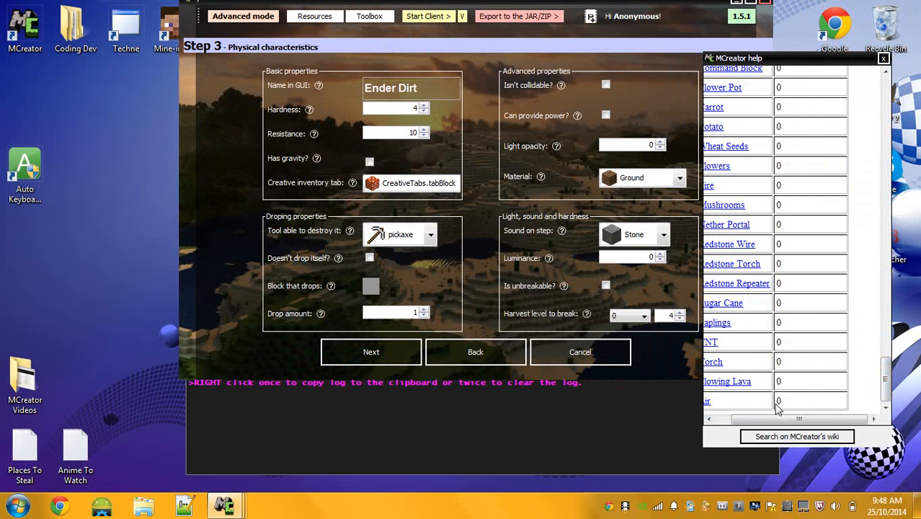
left_click(698, 445)
left_click(828, 321)
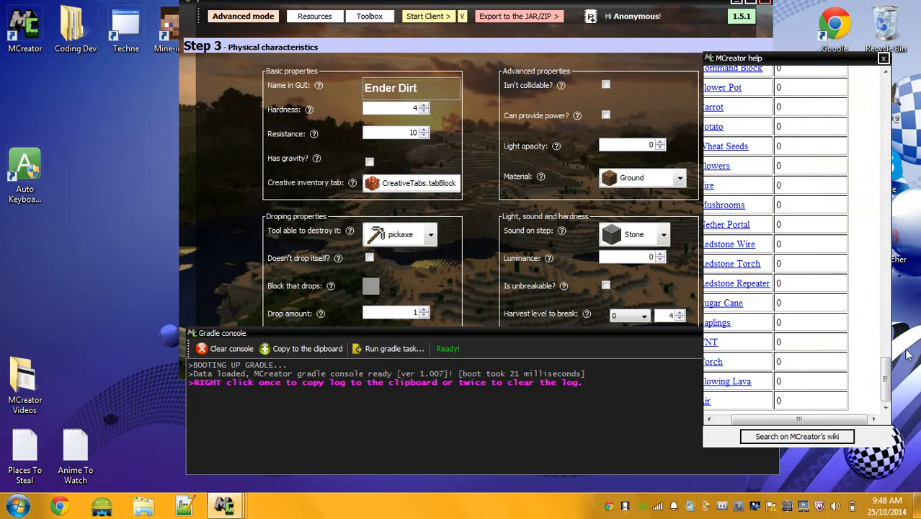
left_click(888, 306)
left_click(888, 307)
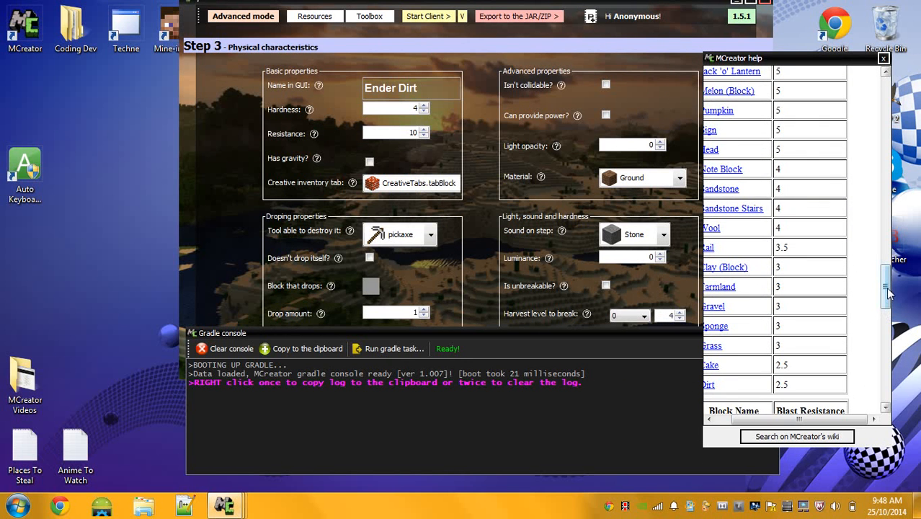
left_click(888, 304)
left_click(888, 303)
left_click_drag(888, 302, 888, 353)
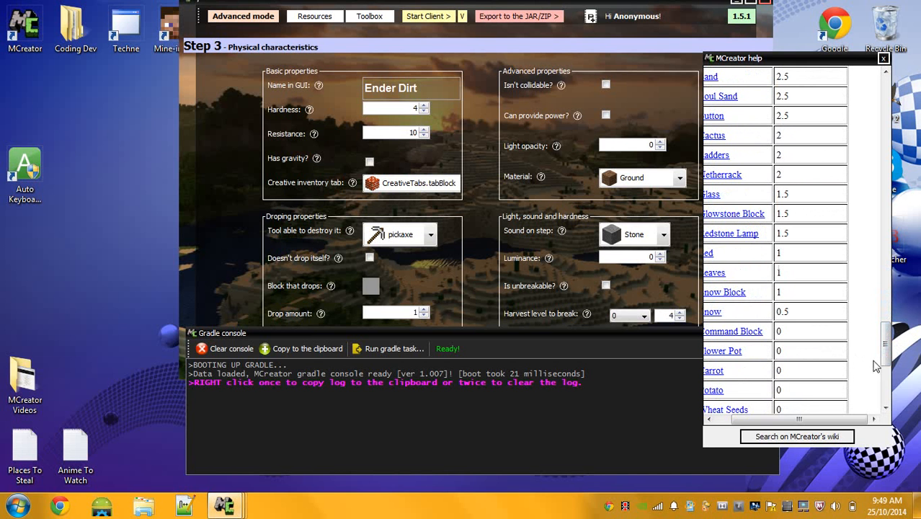
left_click_drag(885, 366, 898, 317)
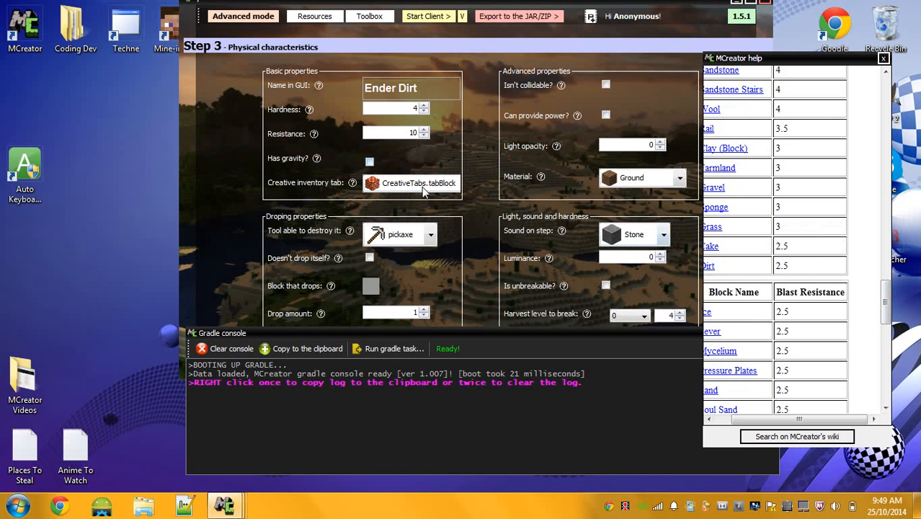
left_click(883, 58)
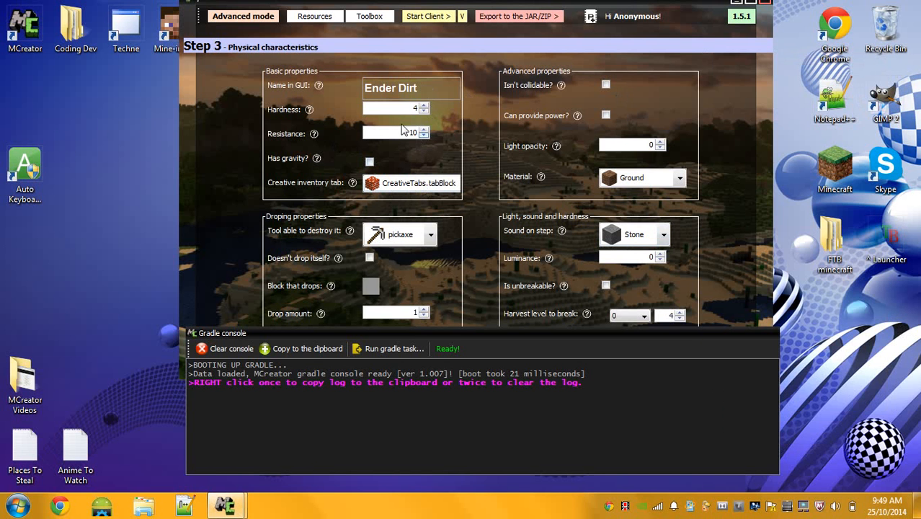
Step: Set the block's resistance to 2.5
double_click(413, 132)
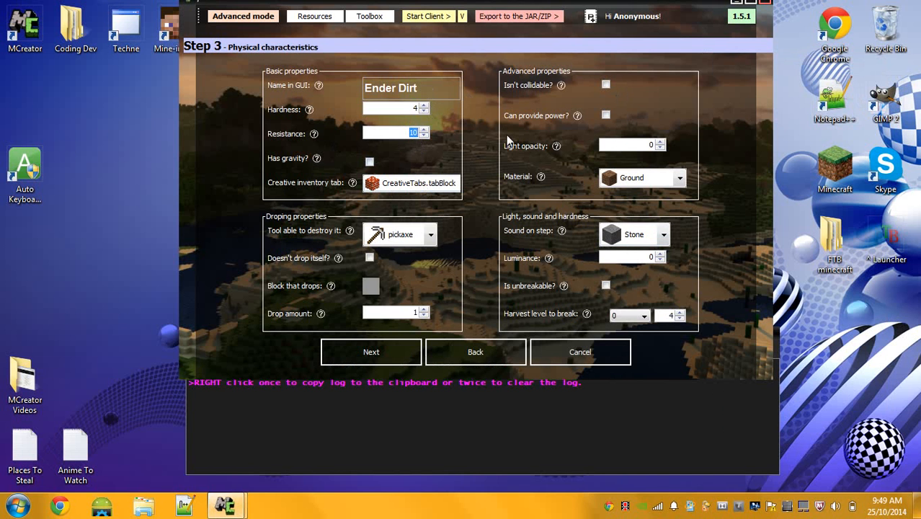
type("10.5")
key("BackSpace")
key("BackSpace")
type("2.5")
key("BackSpace")
type("5")
Step: Look through the creative inventory tab options and choose CreativeTabs.tabBlock for the block
left_click(431, 188)
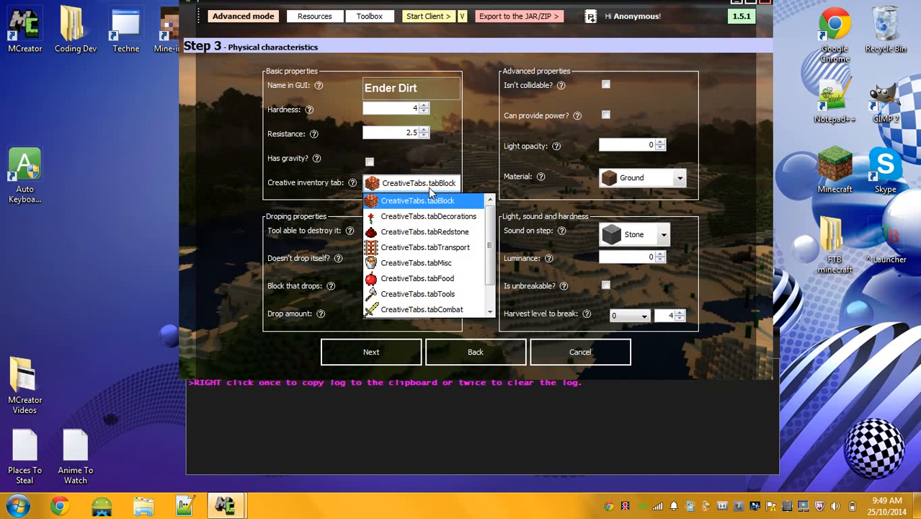
scroll(472, 258, "down", 1)
scroll(472, 258, "up", 1)
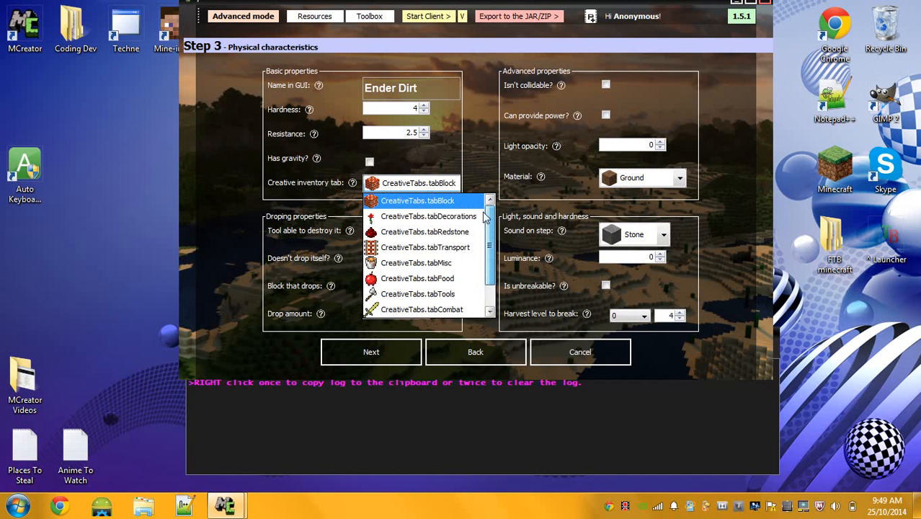
scroll(472, 258, "down", 2)
left_click_drag(490, 259, 492, 229)
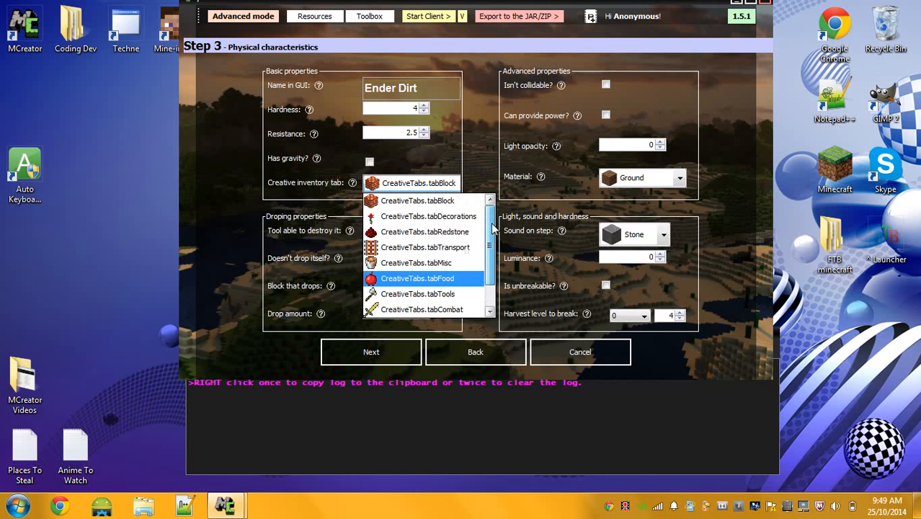
left_click(446, 200)
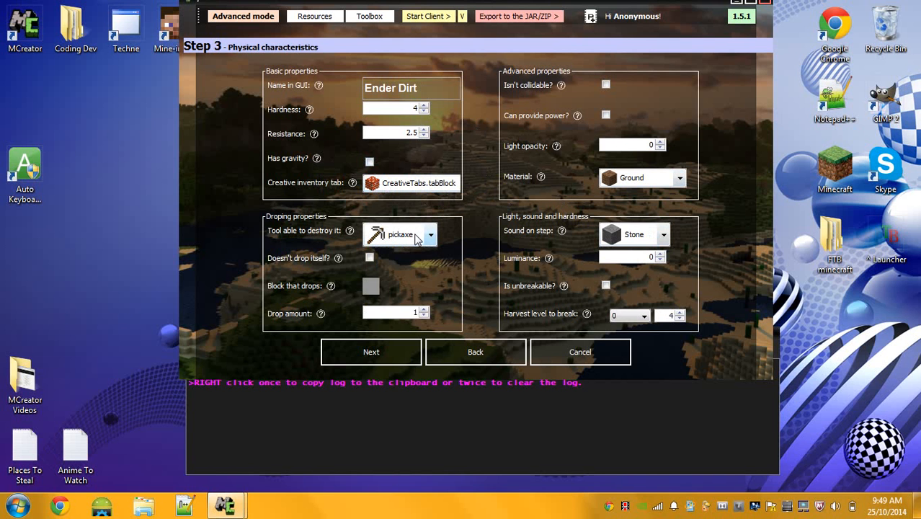
Step: Set shovel as the tool able to destroy the block and make it drop dirt instead of itself
left_click(415, 240)
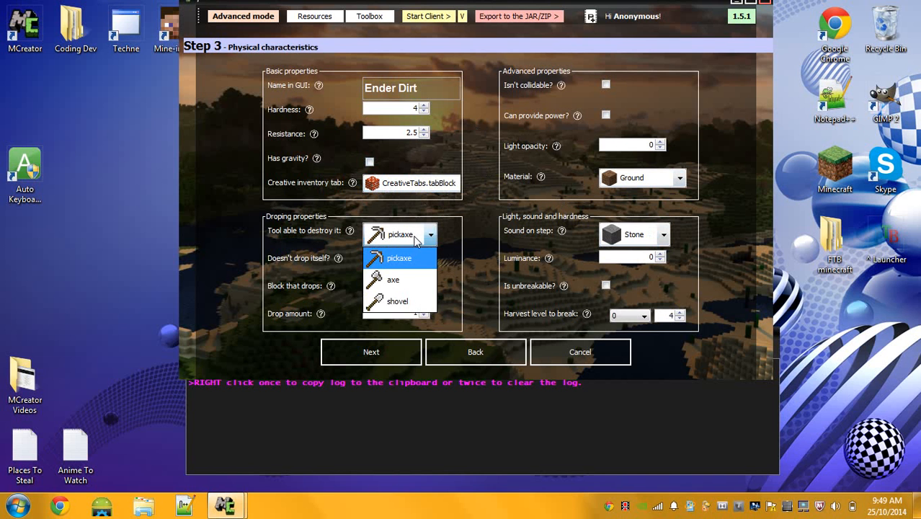
left_click(393, 299)
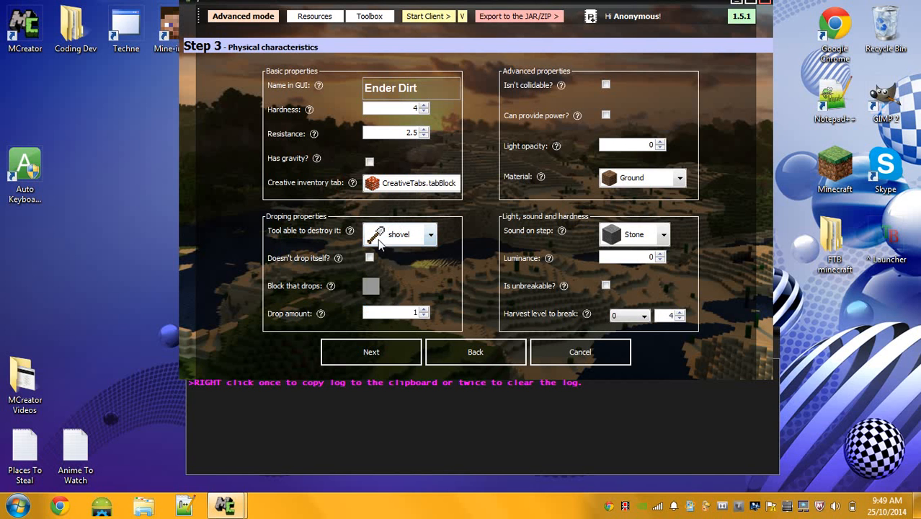
left_click(370, 287)
left_click(464, 178)
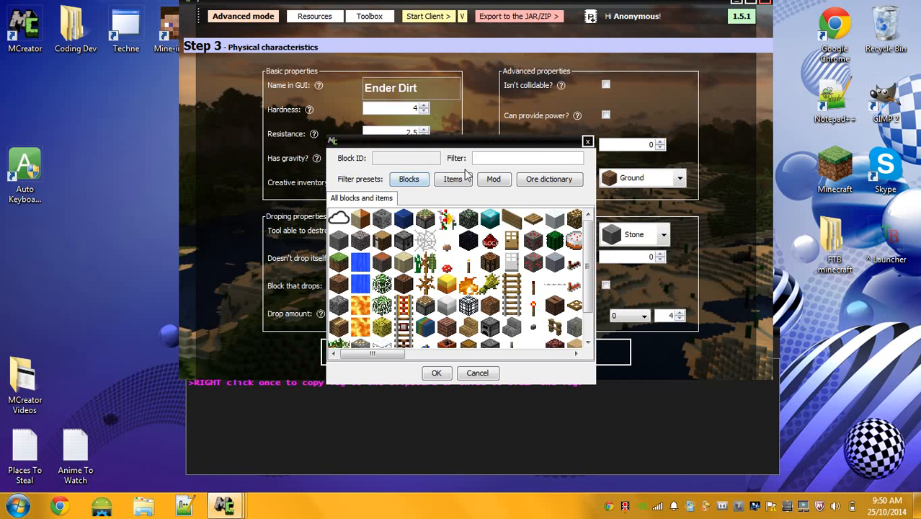
double_click(338, 286)
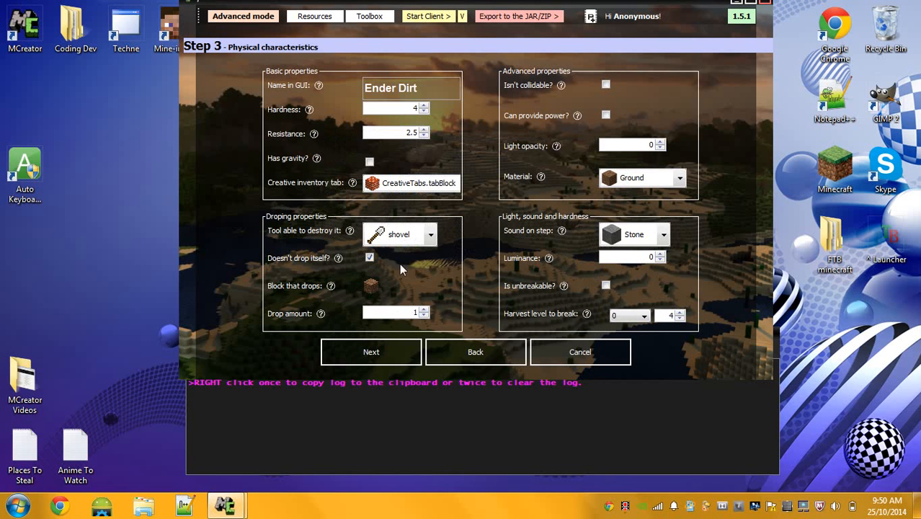
left_click(423, 309)
Step: Consult the Can provide power and Light opacity help, and enable Can provide power for the block
left_click_drag(643, 3, 577, 33)
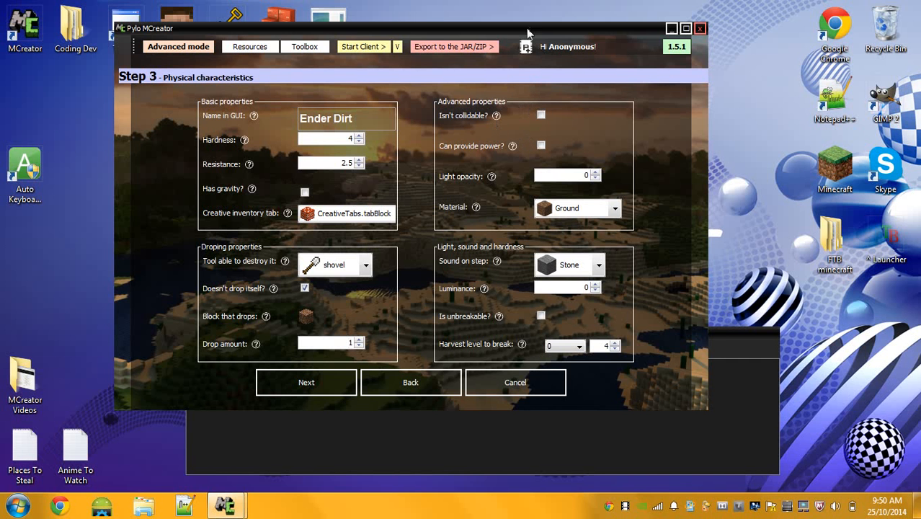
left_click_drag(533, 30, 455, 23)
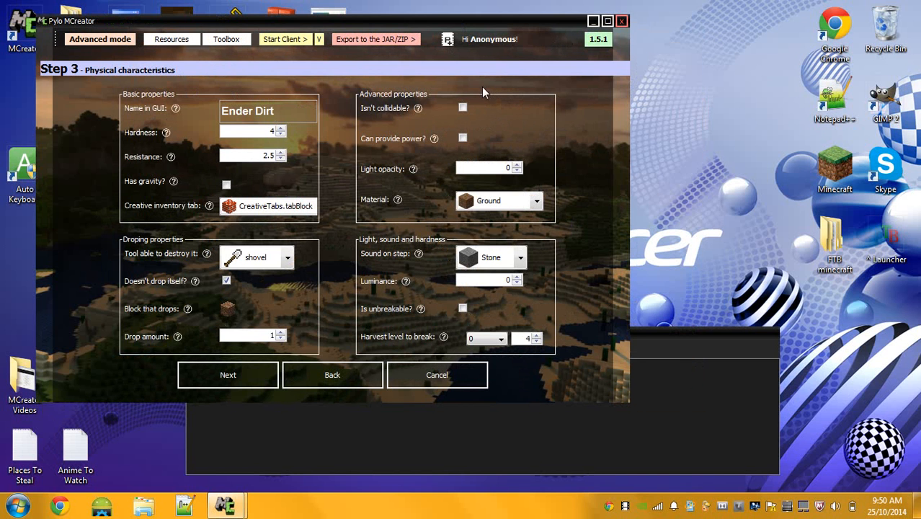
left_click(433, 141)
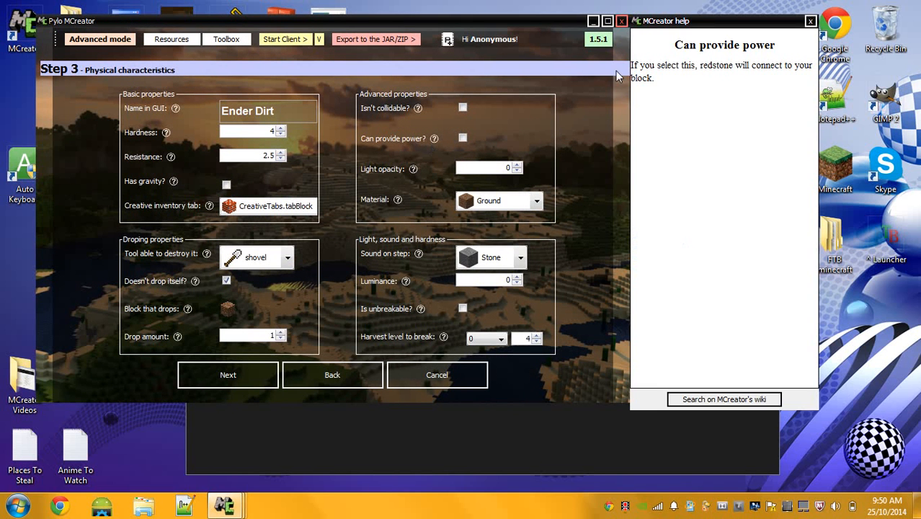
left_click(810, 20)
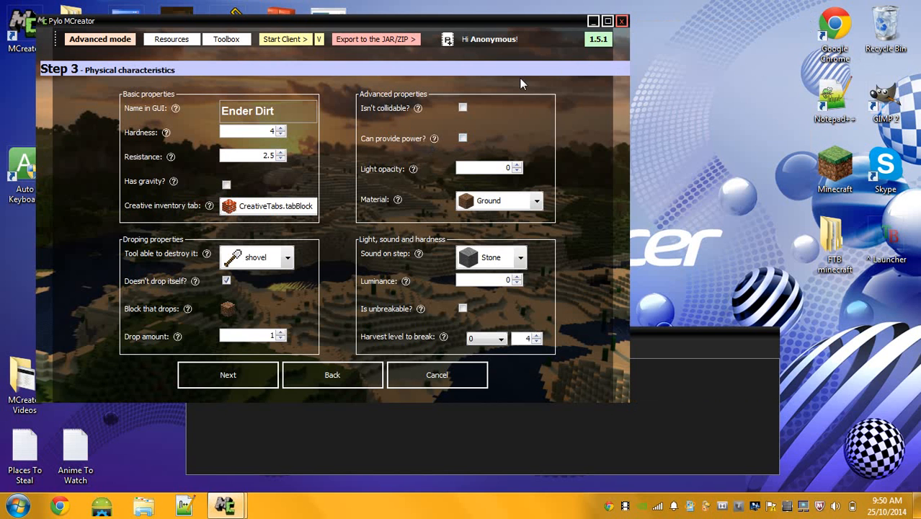
left_click(463, 139)
left_click(415, 170)
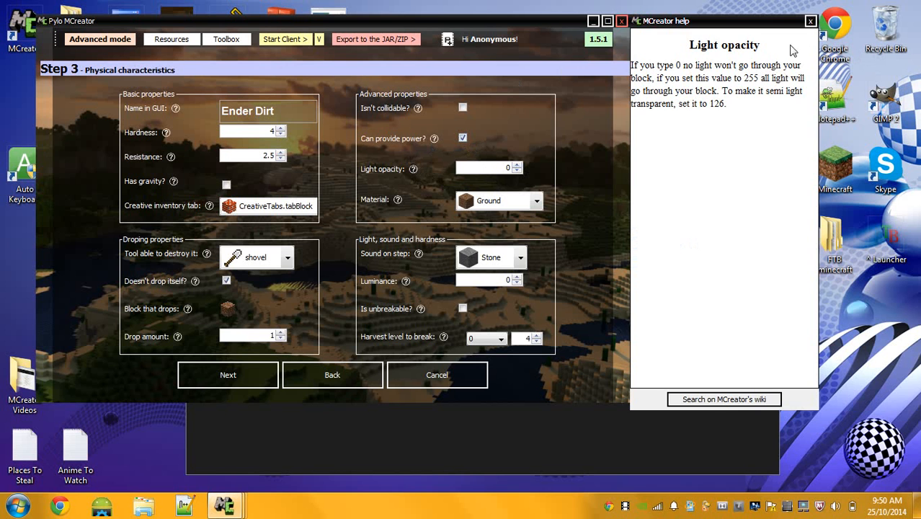
left_click(810, 21)
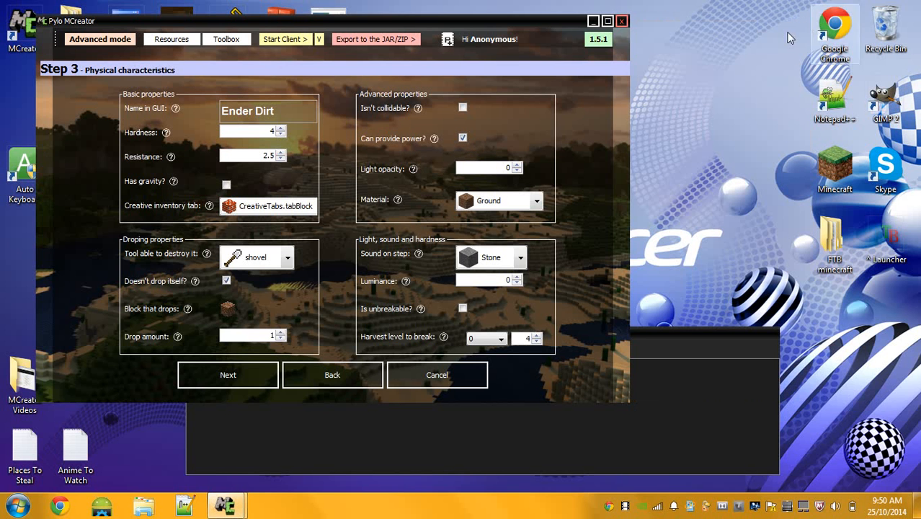
Step: Set the block's sound on step to Grass
left_click(503, 205)
left_click(503, 204)
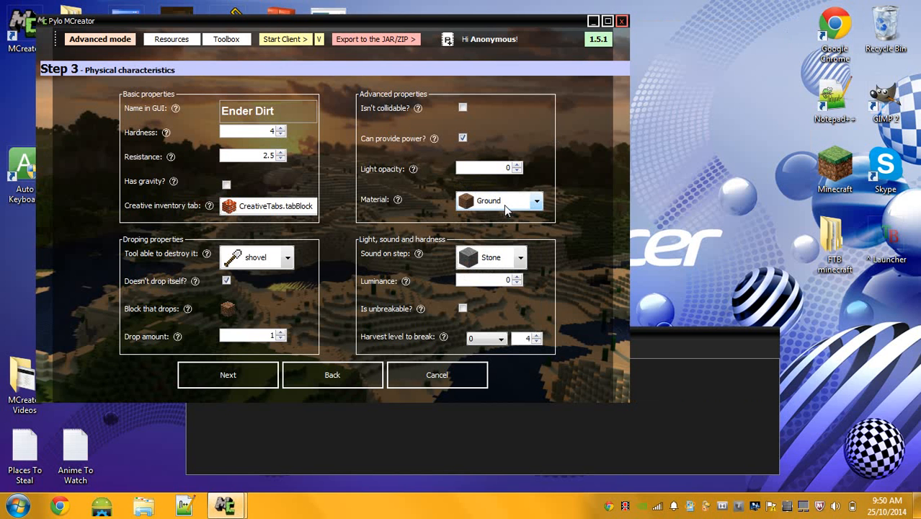
left_click(500, 262)
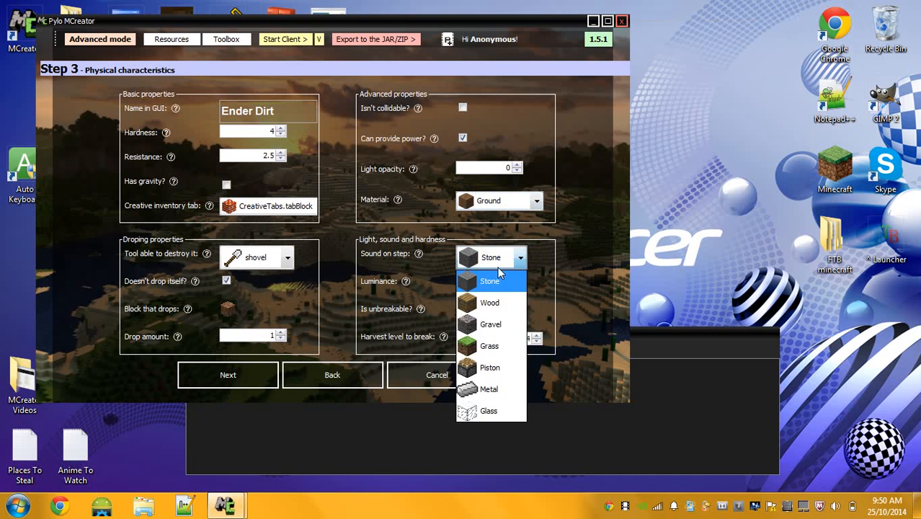
left_click(490, 346)
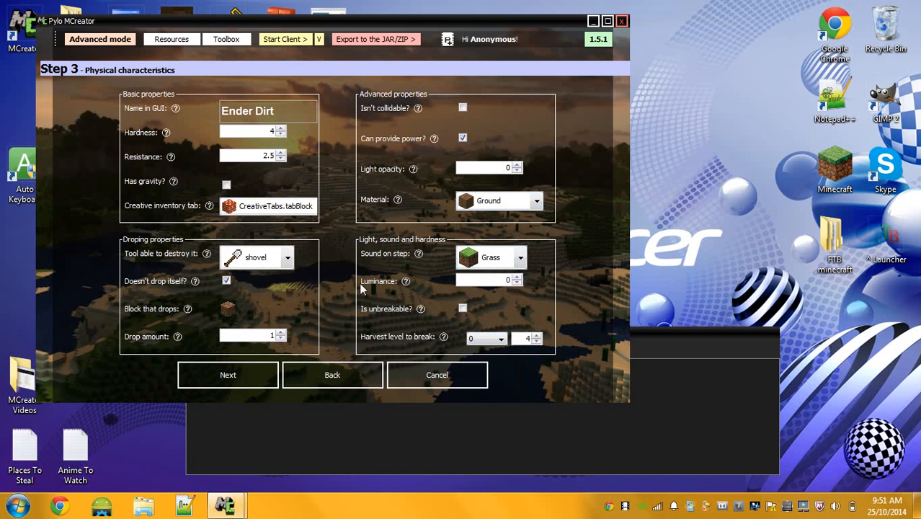
Step: Consult the Material help and look through the available block materials, keeping Ground selected
left_click(398, 201)
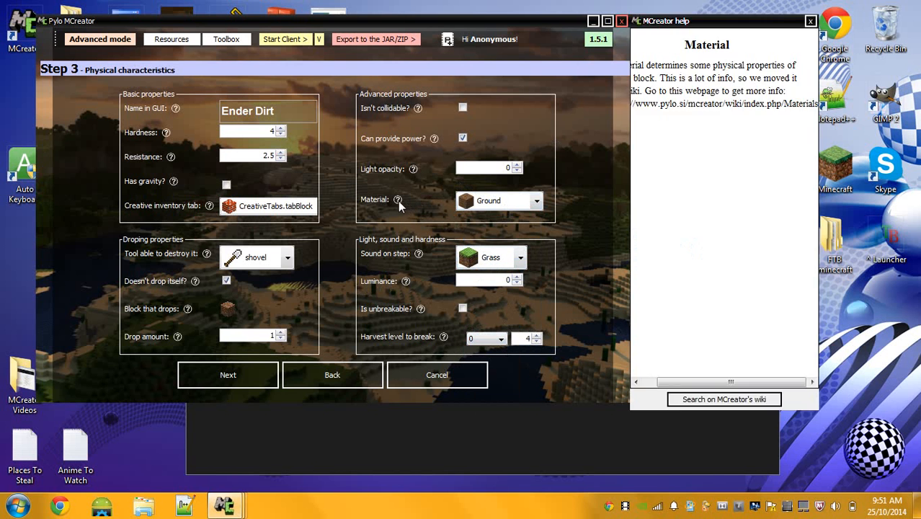
left_click(810, 21)
left_click(520, 203)
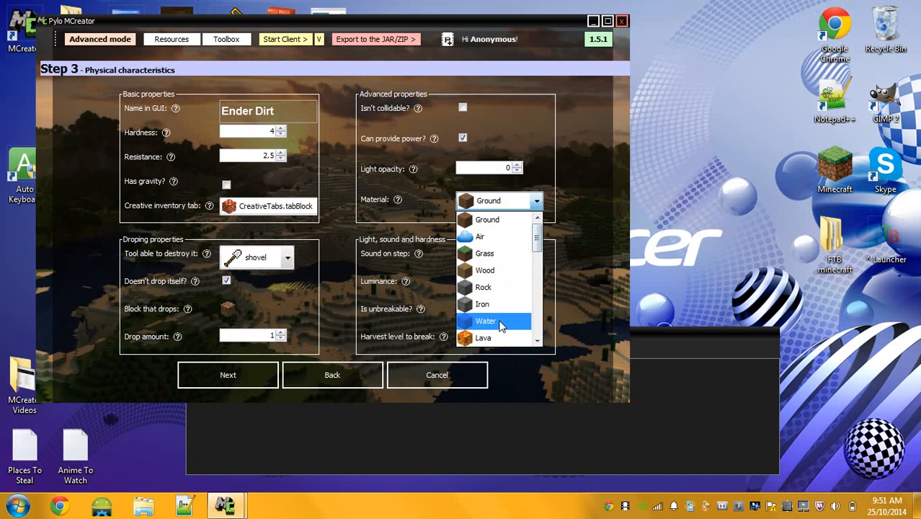
left_click(551, 301)
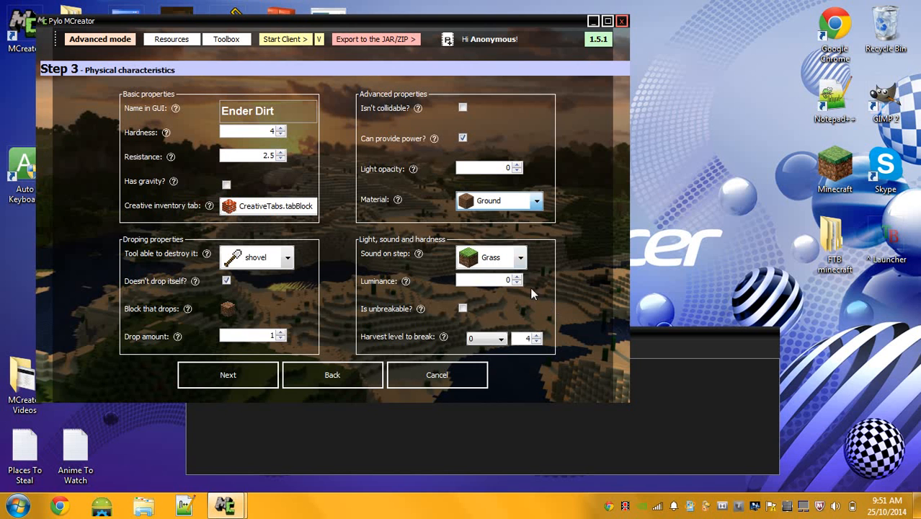
left_click(485, 204)
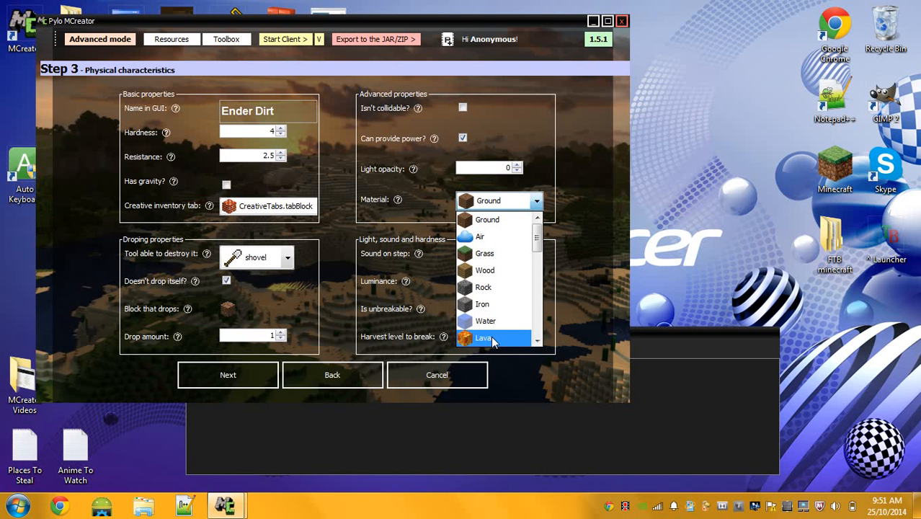
left_click(618, 245)
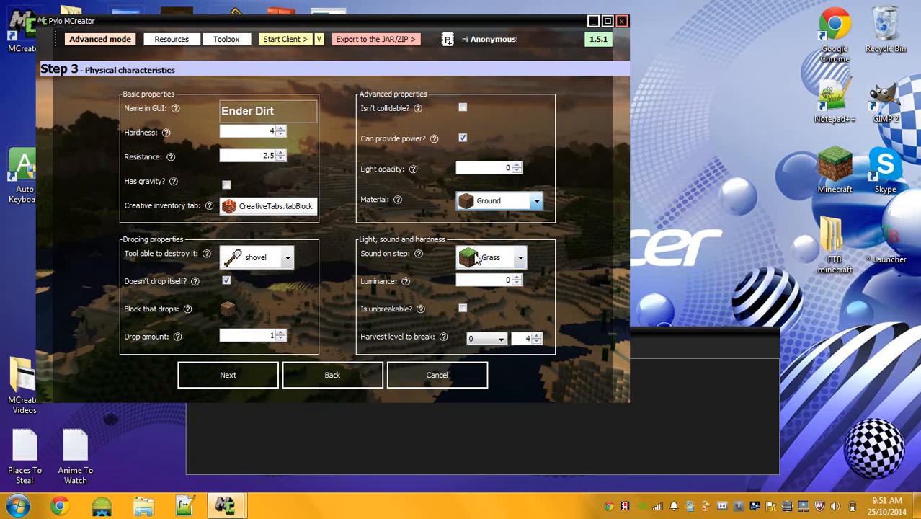
Step: Read the Luminance help and examine its table of light levels for existing blocks
left_click(406, 282)
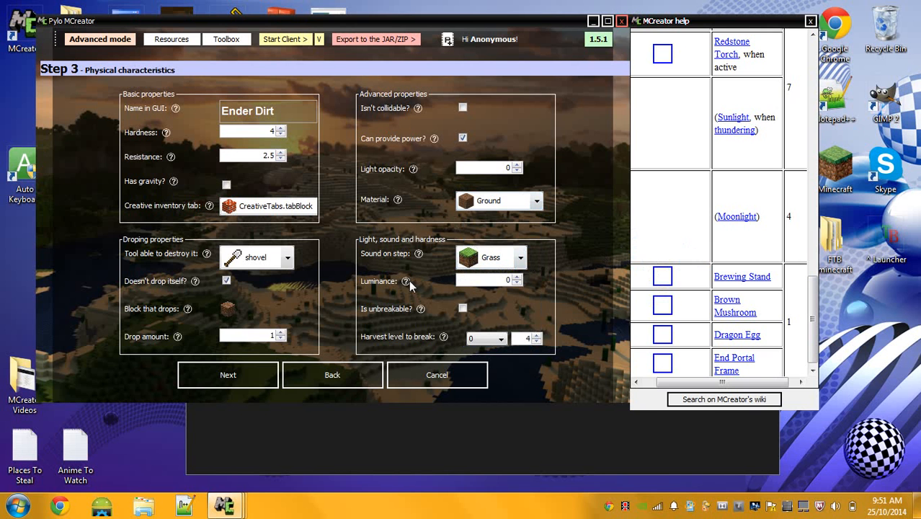
left_click(813, 56)
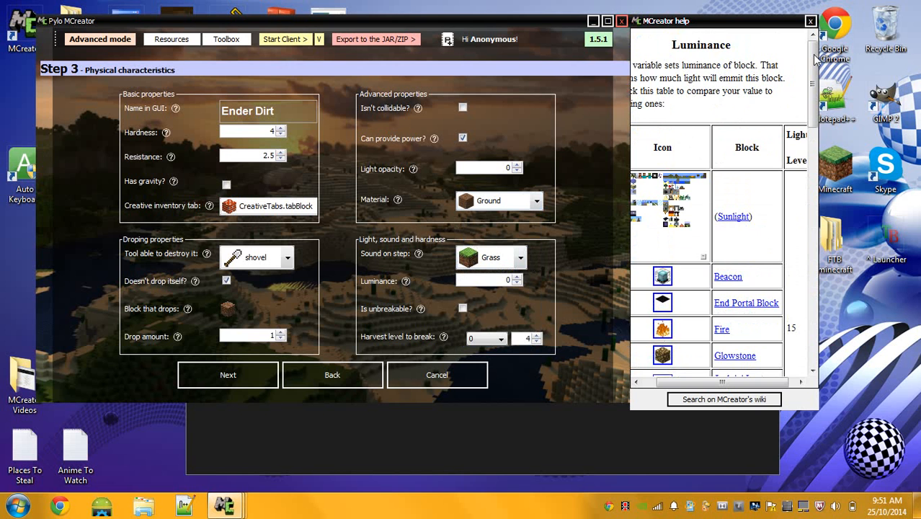
left_click_drag(815, 59, 799, 136)
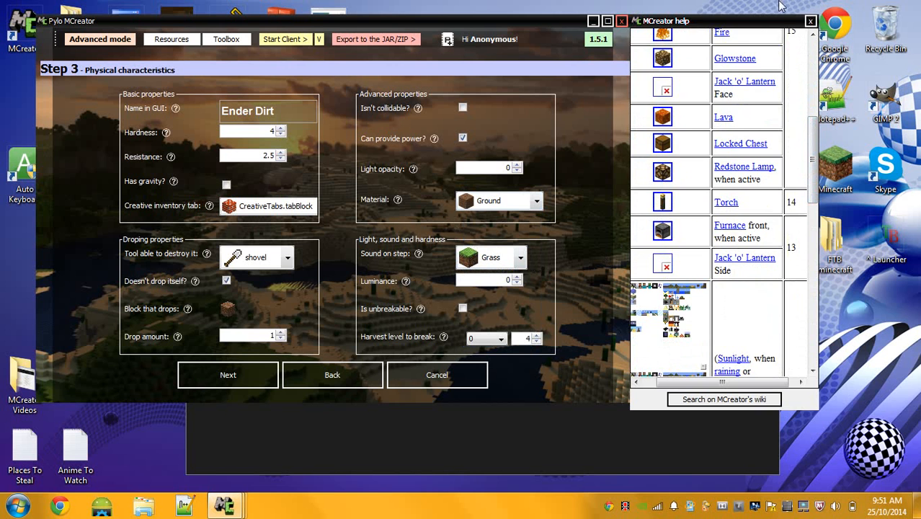
left_click(810, 22)
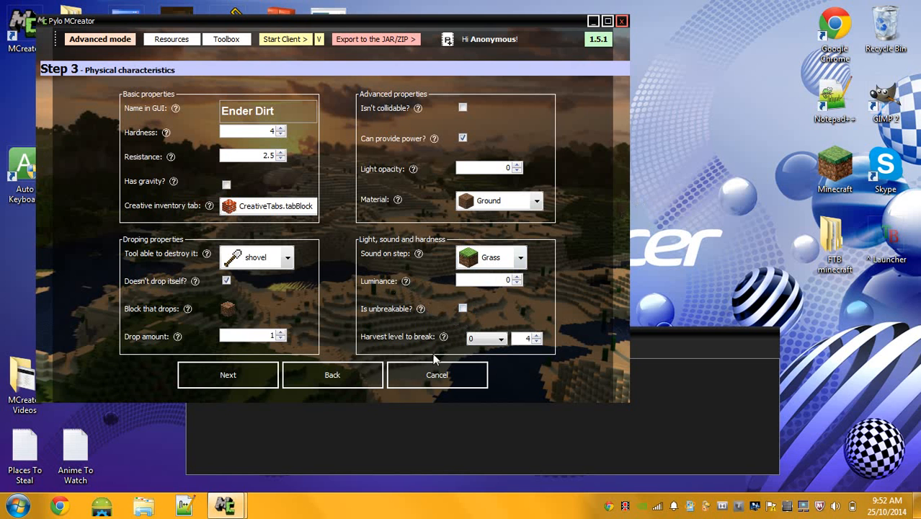
Step: Consult the Harvest level to break help, set the custom harvest level to 0, and continue to the particle settings
left_click(471, 340)
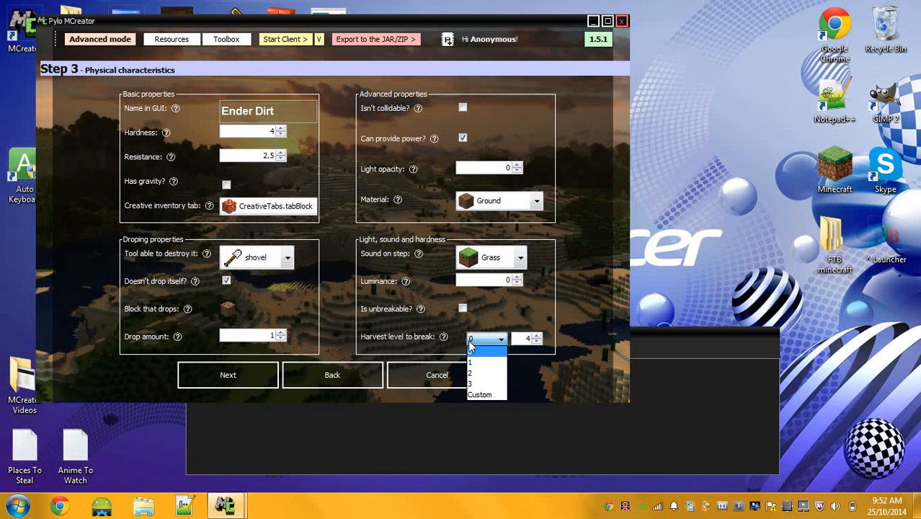
left_click(445, 340)
left_click(444, 337)
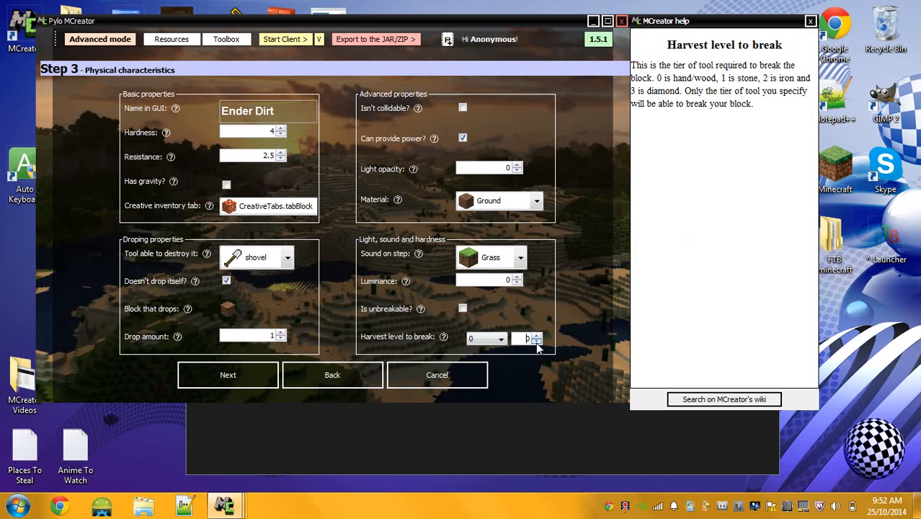
left_click(810, 21)
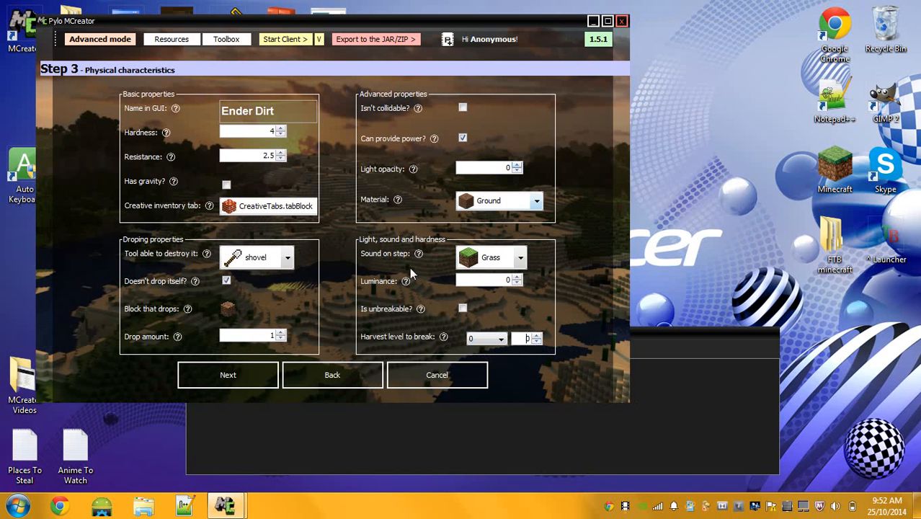
left_click(243, 387)
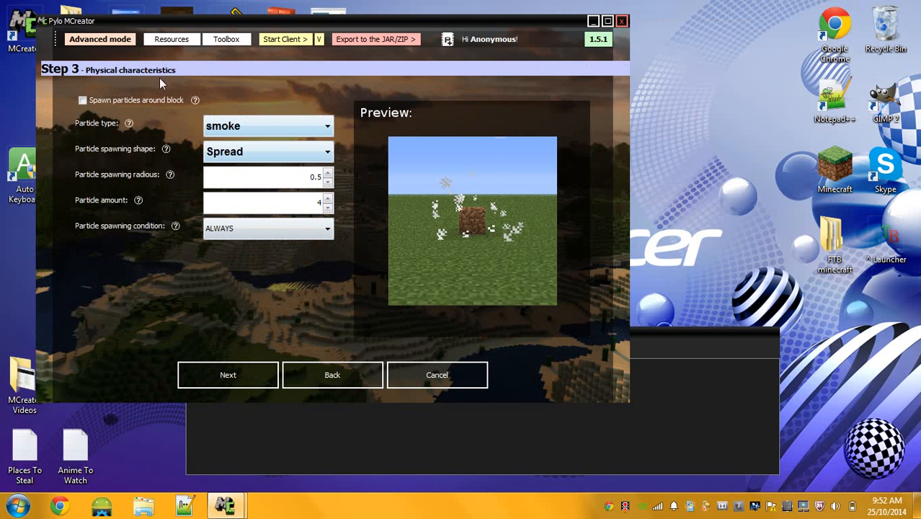
Step: Enable spawning particles around the block and set the particle type to portal
left_click(166, 99)
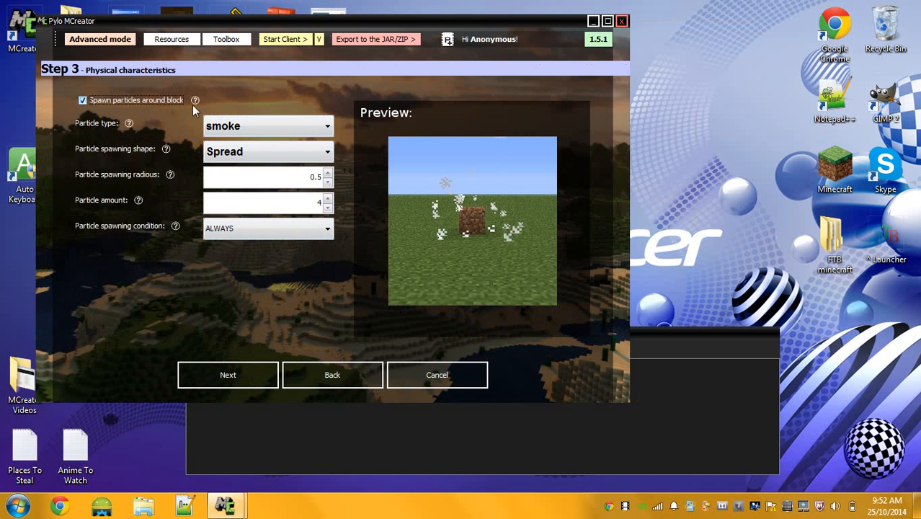
left_click(256, 131)
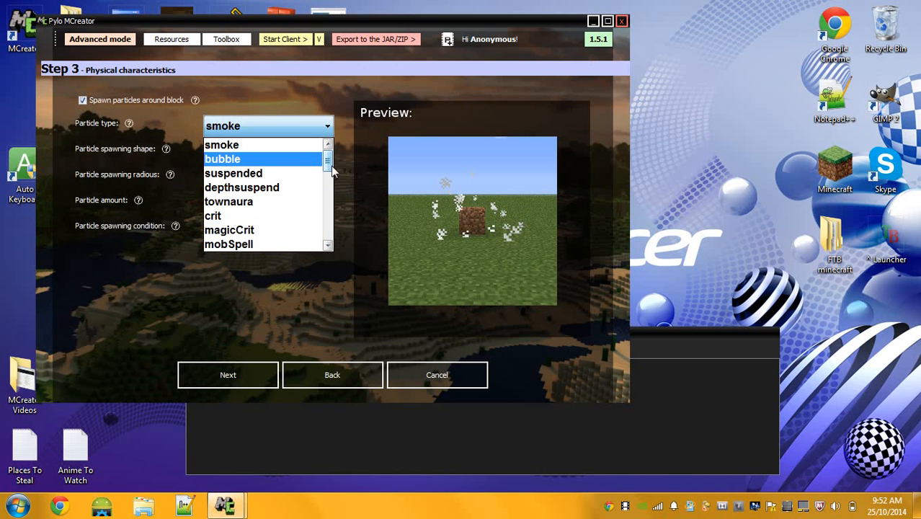
left_click_drag(332, 168, 337, 243)
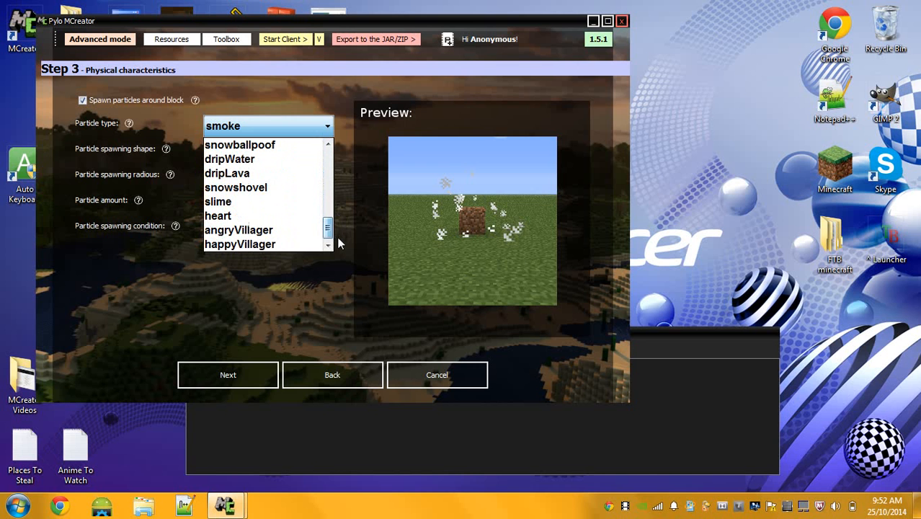
left_click(328, 144)
left_click(327, 144)
left_click(327, 145)
left_click(328, 145)
left_click(327, 145)
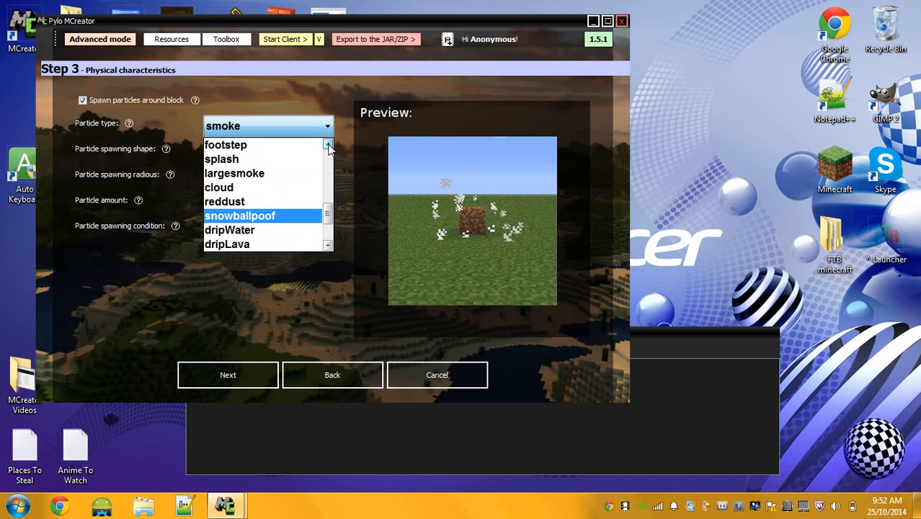
left_click(327, 145)
left_click(328, 145)
left_click(328, 145)
left_click(328, 145)
left_click(328, 144)
left_click(328, 145)
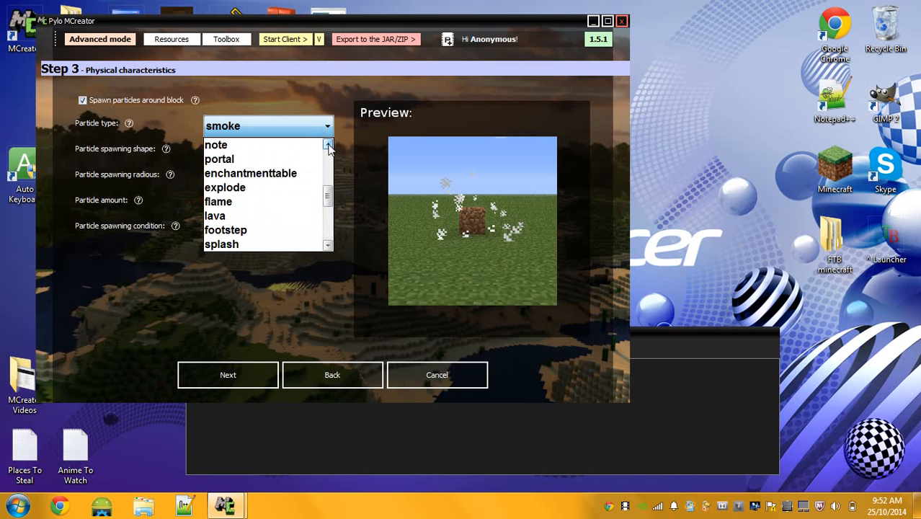
left_click(328, 145)
left_click(328, 145)
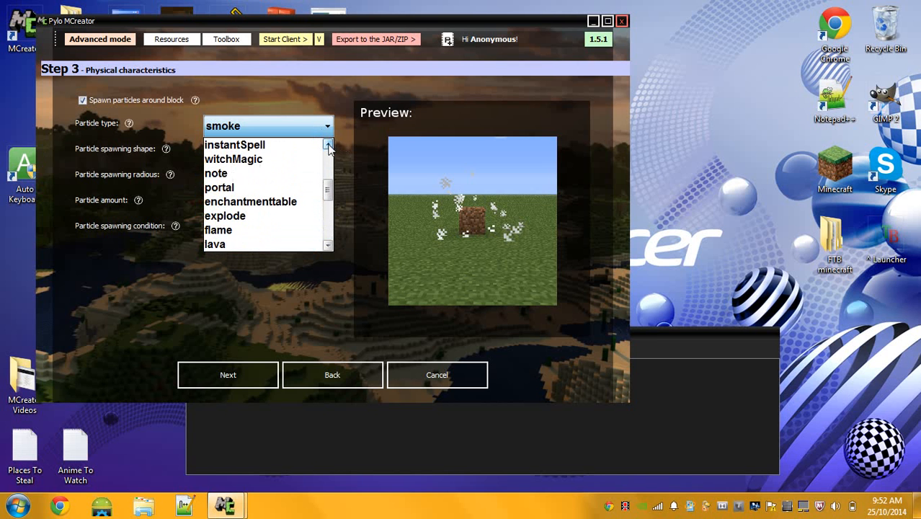
left_click(257, 189)
Step: Keep the particle spawning shape at Spread and set the particle spawning radius to 1.5
left_click(270, 159)
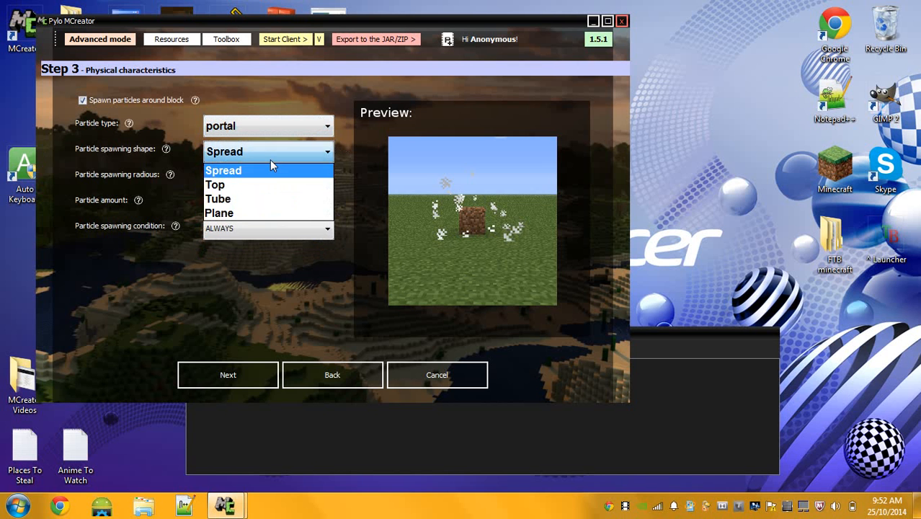
left_click(270, 163)
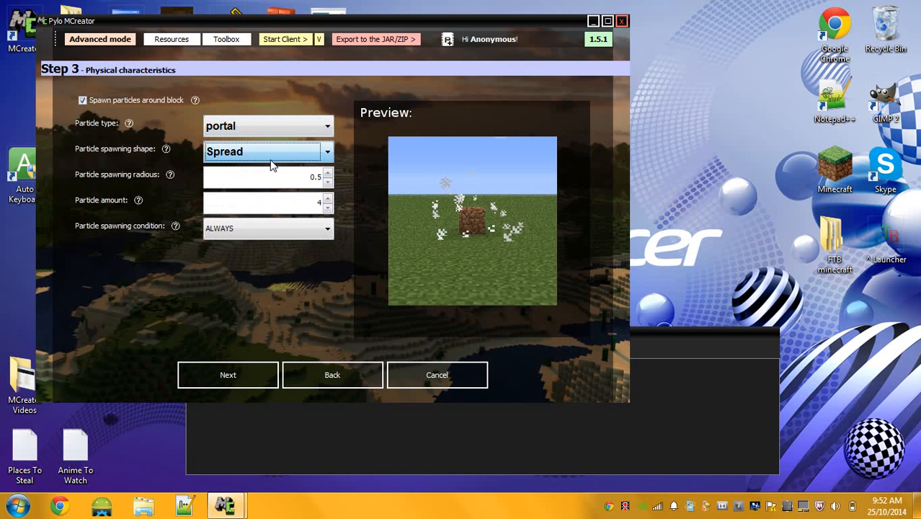
left_click(327, 182)
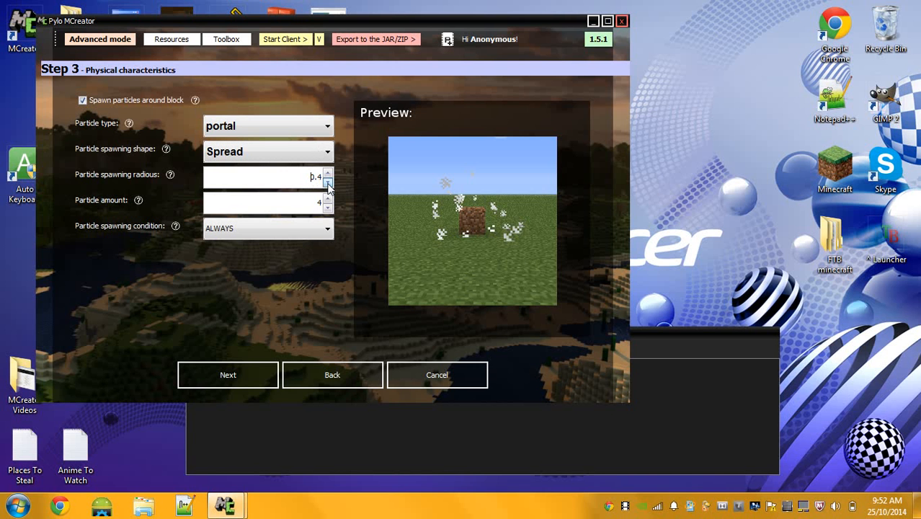
left_click(327, 176)
left_click(327, 176)
left_click(327, 176)
left_click(327, 175)
left_click(327, 176)
left_click(327, 175)
left_click(327, 176)
left_click(327, 176)
left_click(327, 176)
left_click(327, 175)
left_click(327, 176)
left_click(327, 176)
left_click(327, 183)
left_click(328, 183)
Step: Set the particle amount to 10, keep the spawning condition at ALWAYS, and continue to the Events step
left_click(328, 199)
left_click(328, 200)
left_click(329, 199)
left_click(309, 230)
left_click(308, 229)
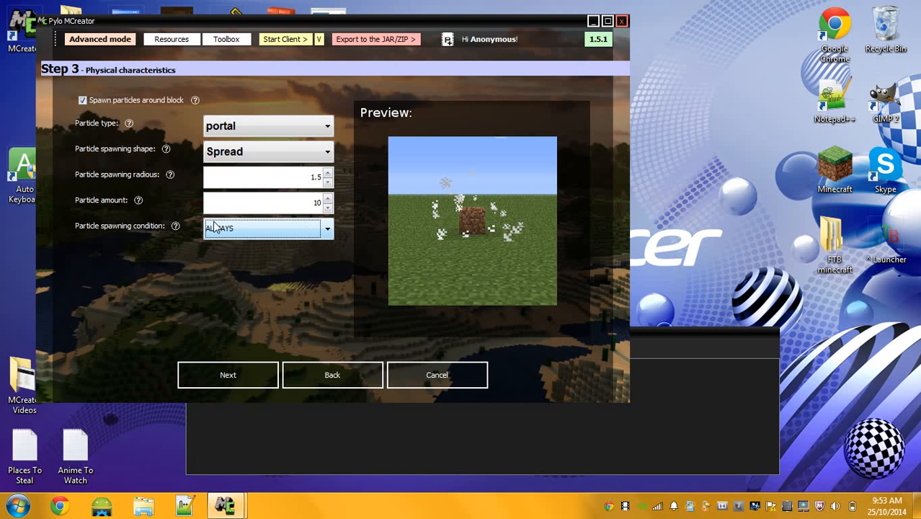
left_click(242, 377)
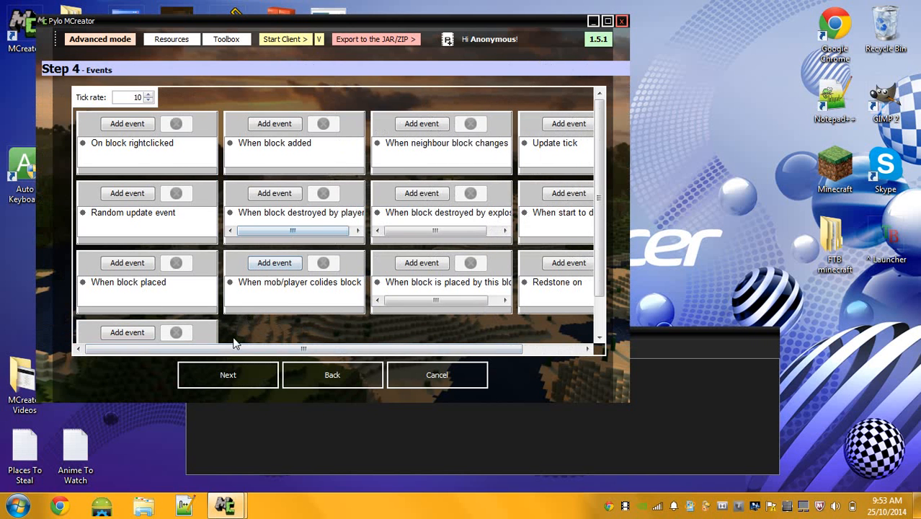
Step: Look over the tick rate and the block's event triggers, from On block rightclicked to When block destroyed by player
left_click(170, 148)
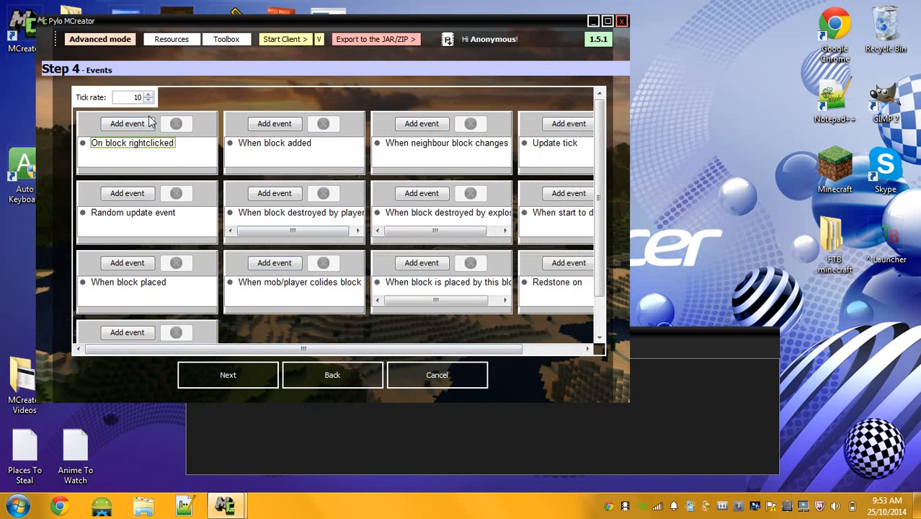
left_click(272, 148)
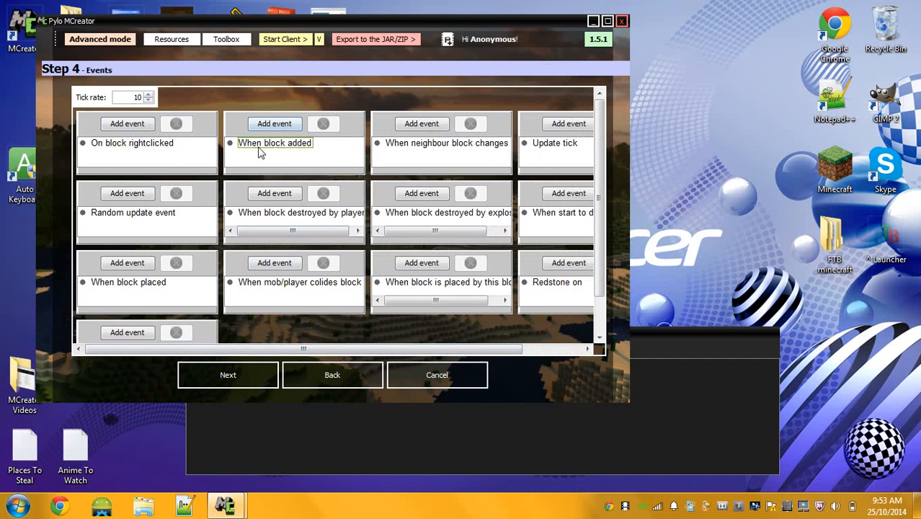
left_click(159, 153)
left_click(443, 147)
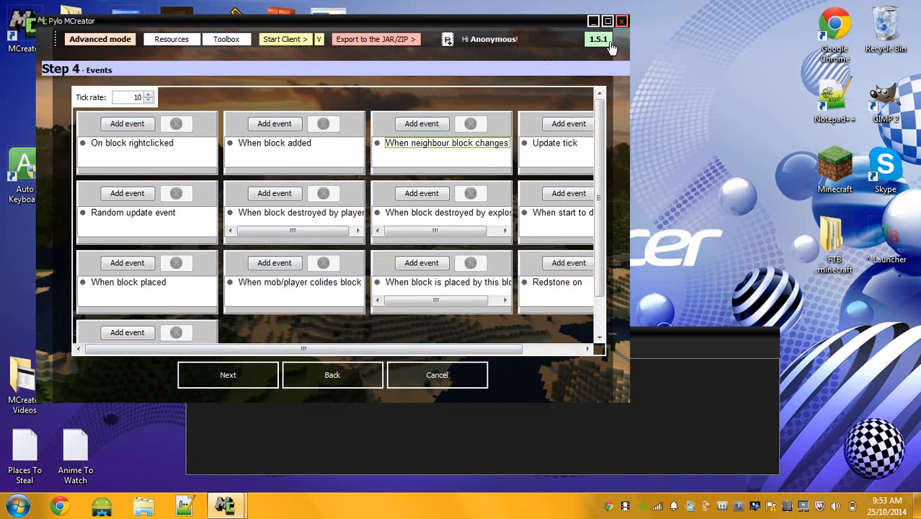
left_click(558, 151)
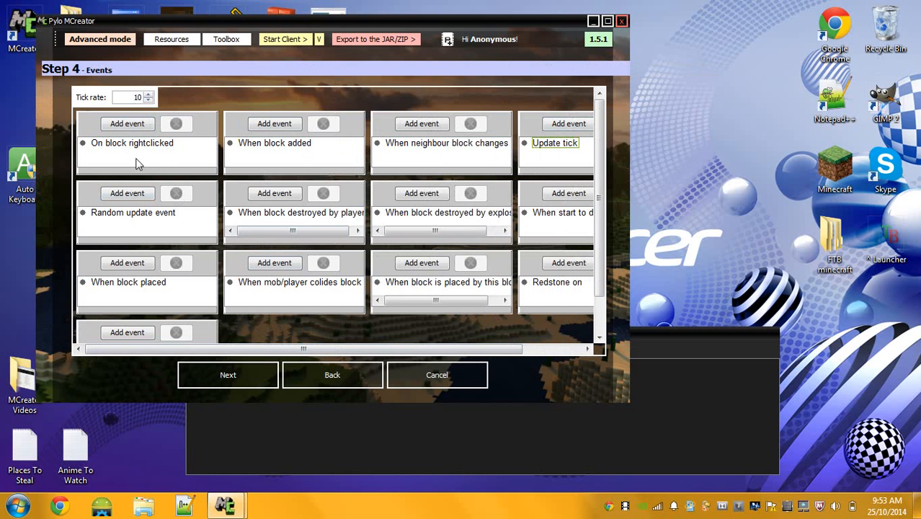
double_click(137, 97)
left_click(162, 217)
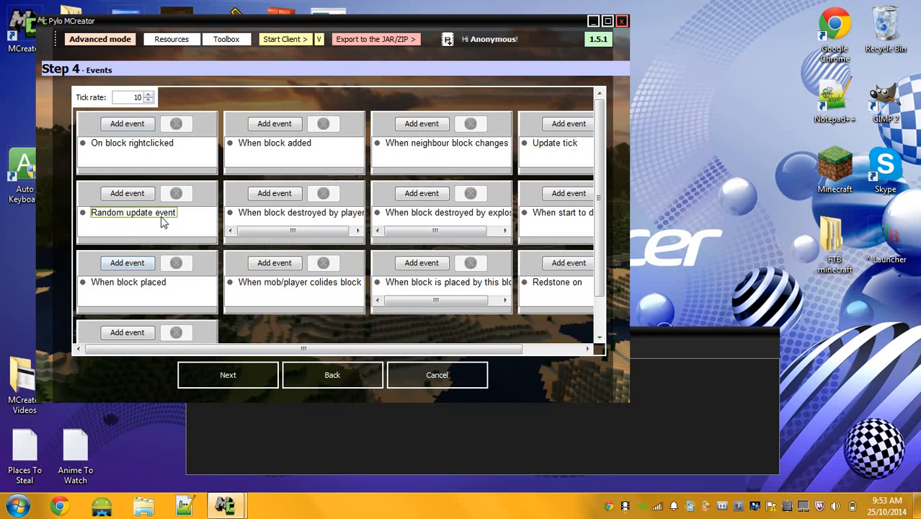
left_click(339, 215)
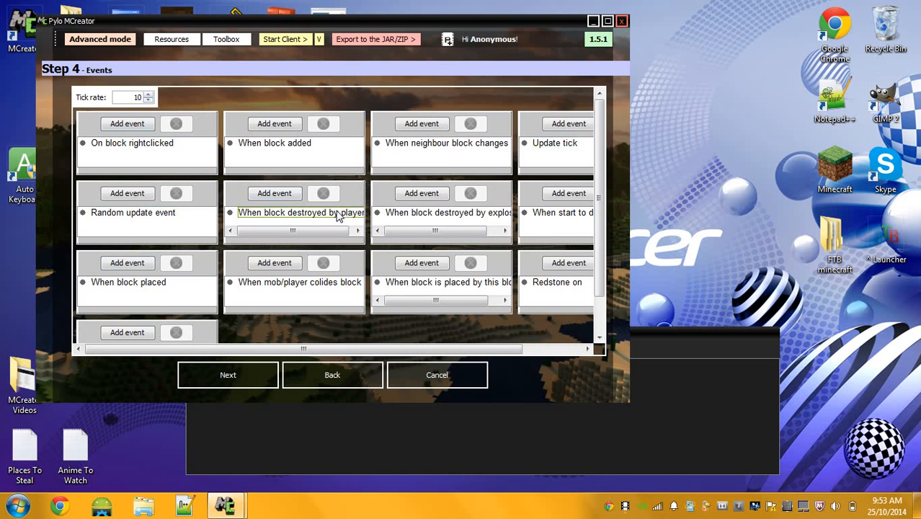
Step: Start adding an event to When block destroyed by player and look through the full list of event results
left_click(273, 194)
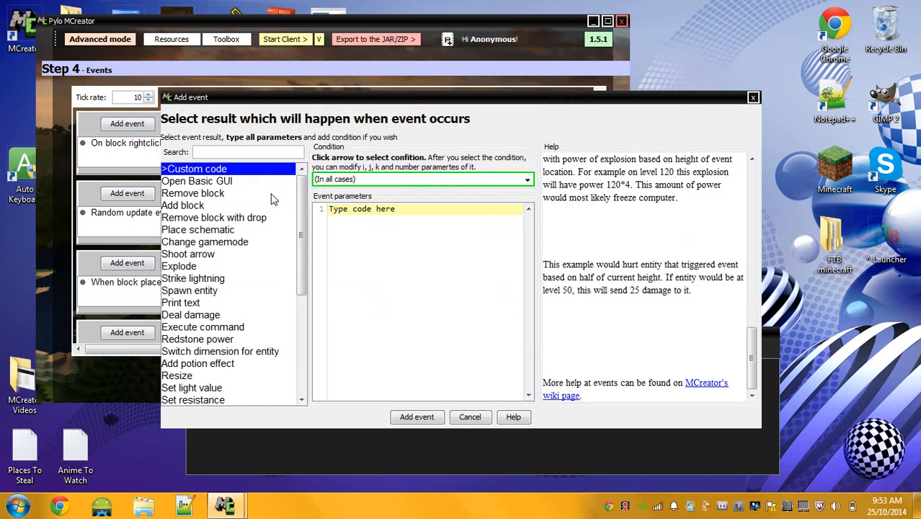
left_click_drag(304, 181, 311, 314)
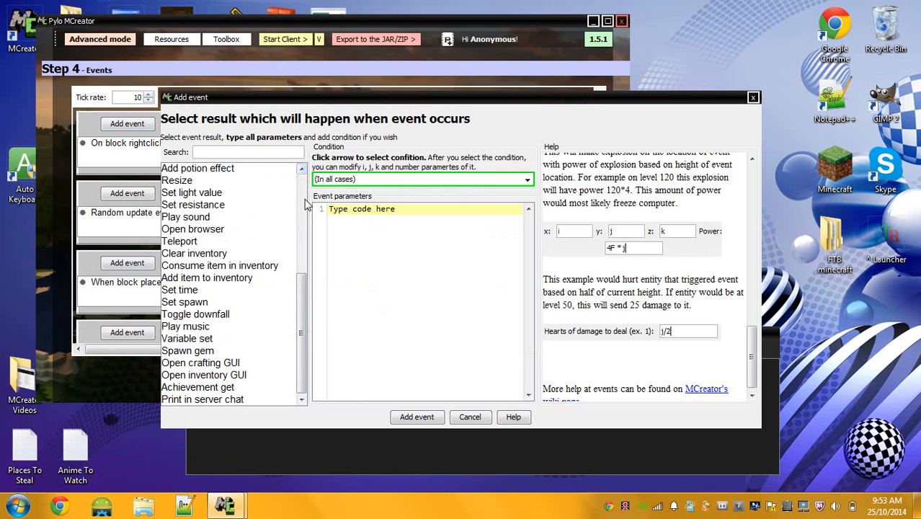
scroll(306, 205, "up", 10)
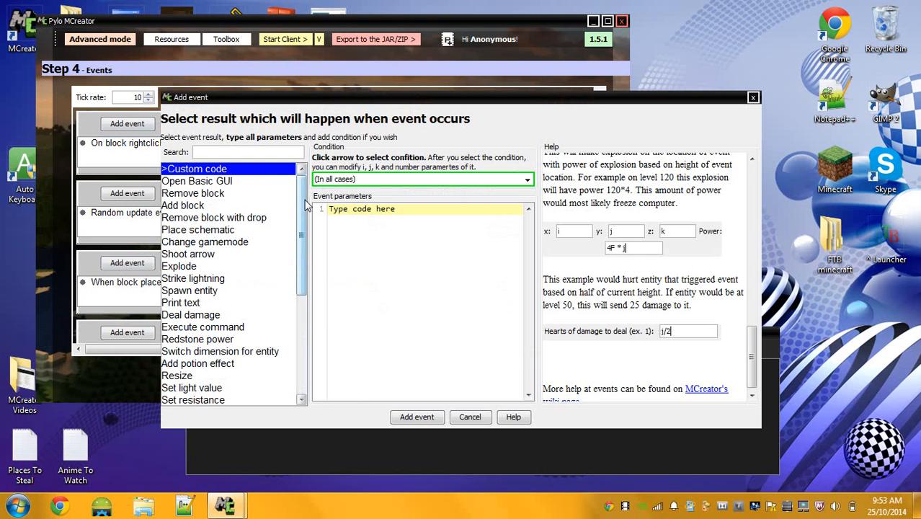
Step: Examine the parameters of the event results from Remove block through Place schematic, Shoot arrow and Strike lightning to Print text
left_click(229, 194)
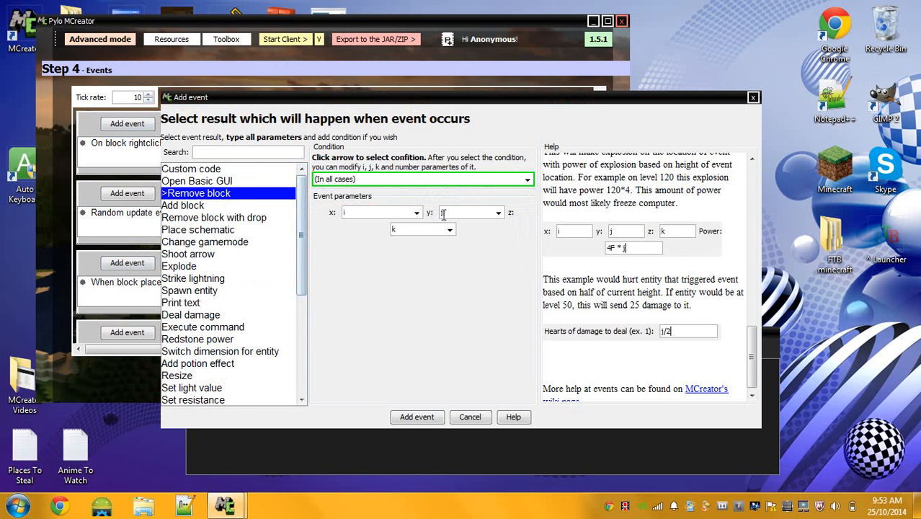
left_click(249, 206)
left_click(247, 229)
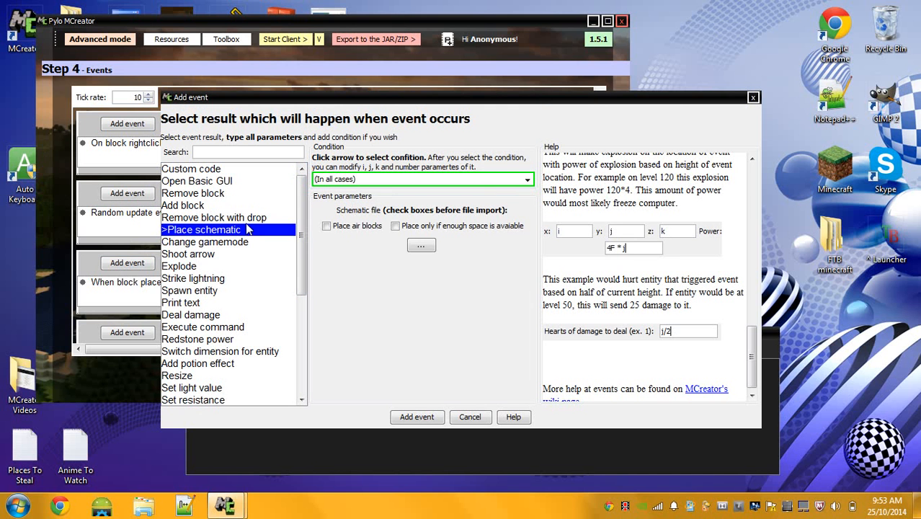
key("Up")
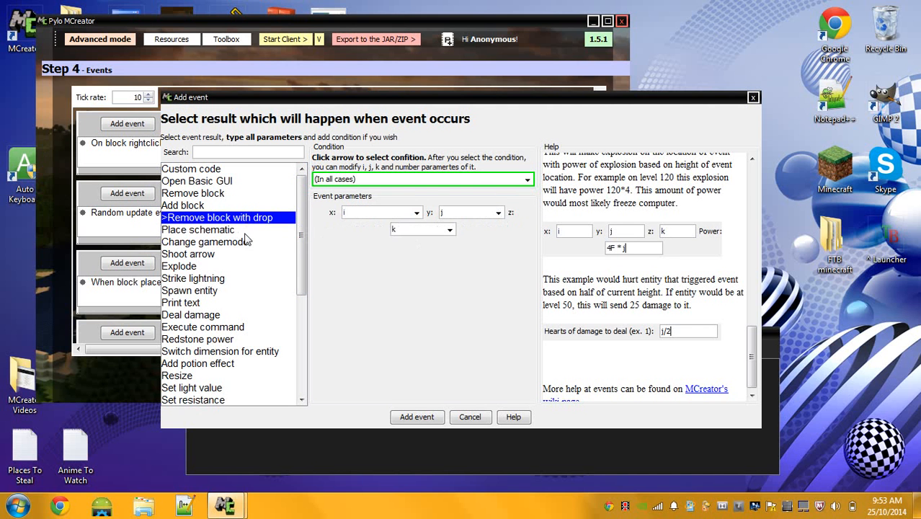
key("Down")
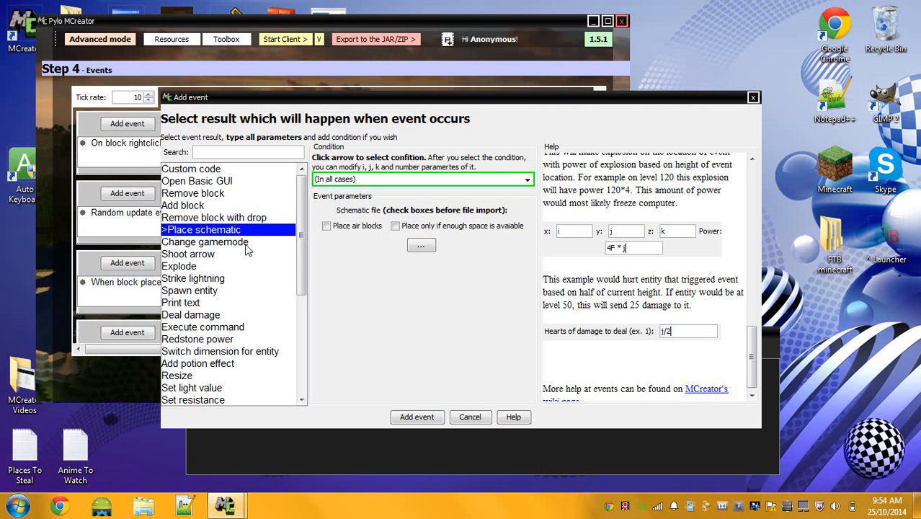
left_click(245, 245)
left_click(246, 257)
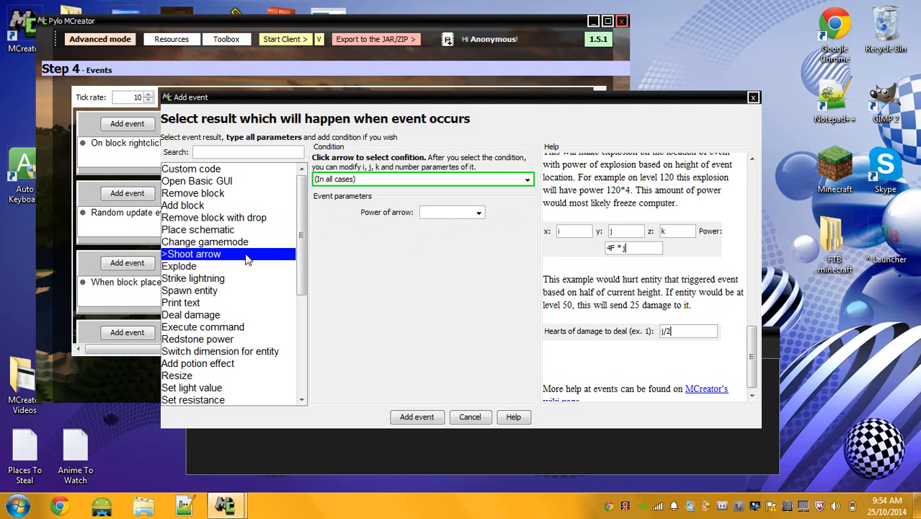
left_click(250, 266)
left_click(252, 279)
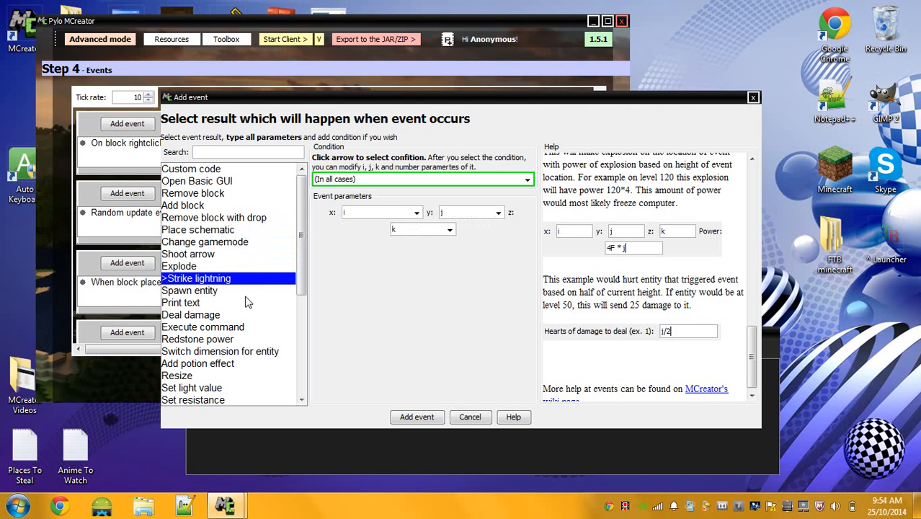
left_click(245, 291)
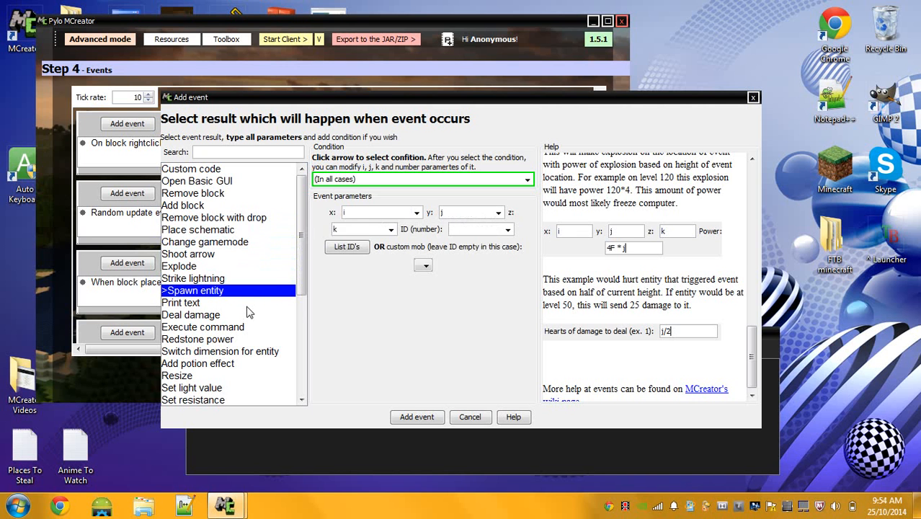
left_click(246, 307)
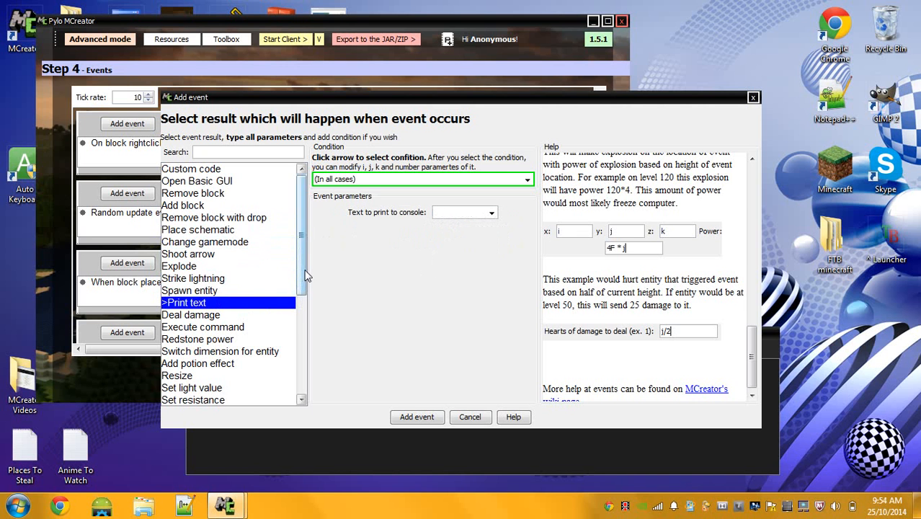
left_click_drag(298, 269, 302, 341)
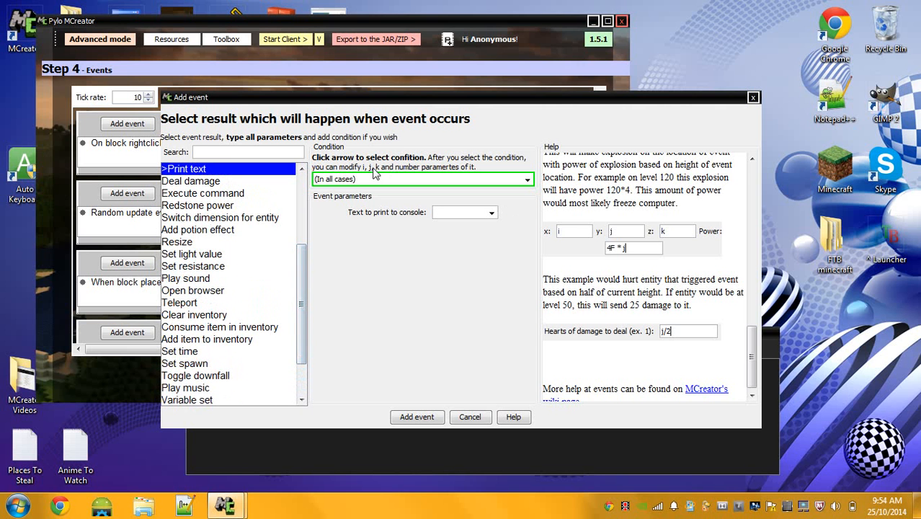
left_click_drag(301, 263, 300, 231)
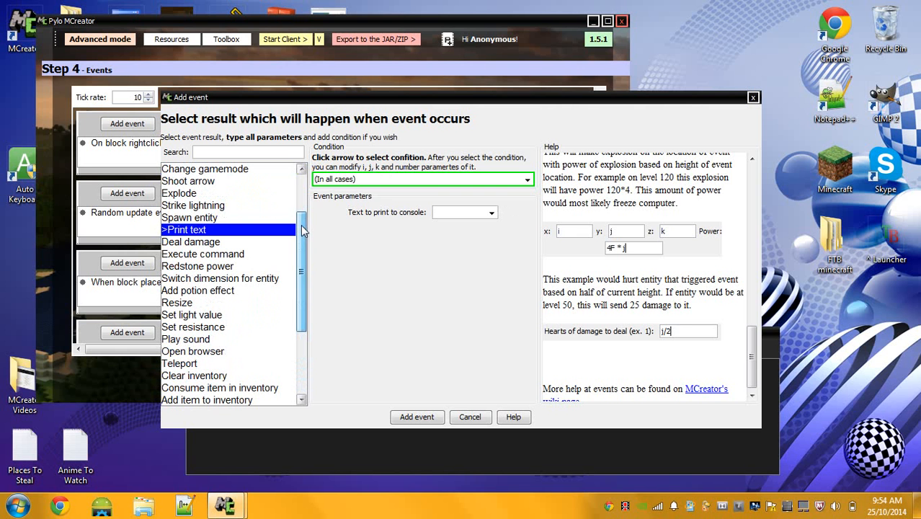
Step: Choose Spawn entity as the event result and set its condition to isNight[]
left_click(281, 217)
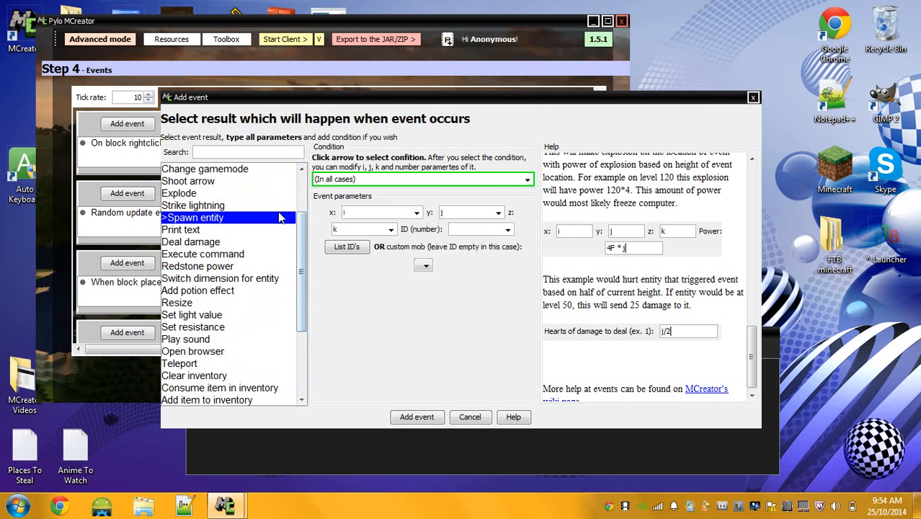
left_click(526, 180)
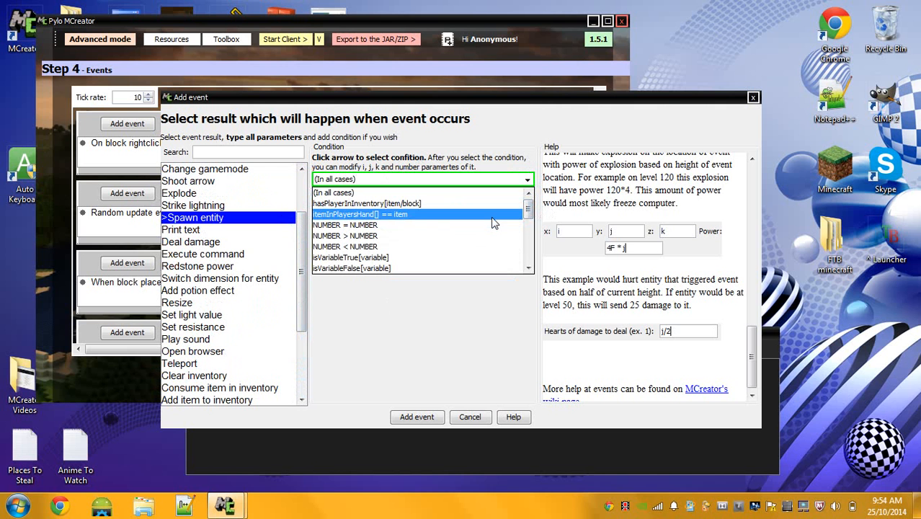
scroll(535, 193, "down", 1)
scroll(530, 220, "down", 1)
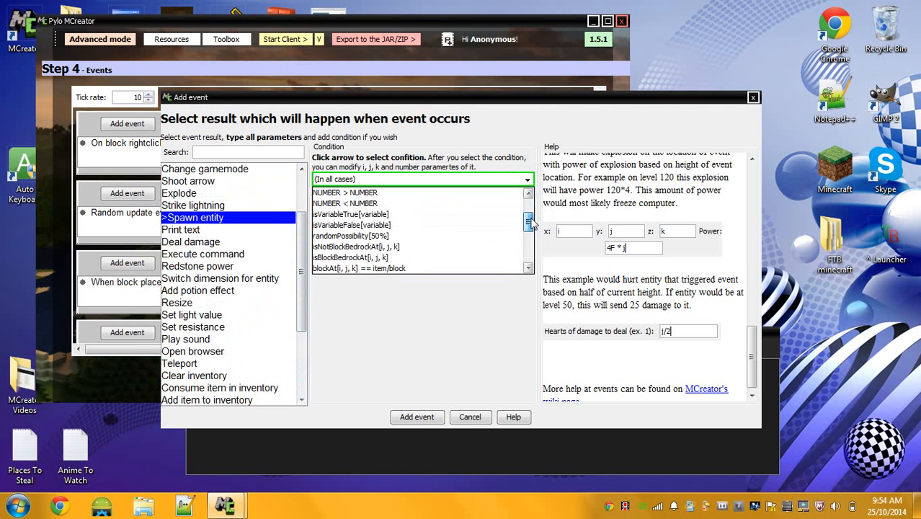
left_click_drag(530, 223, 531, 228)
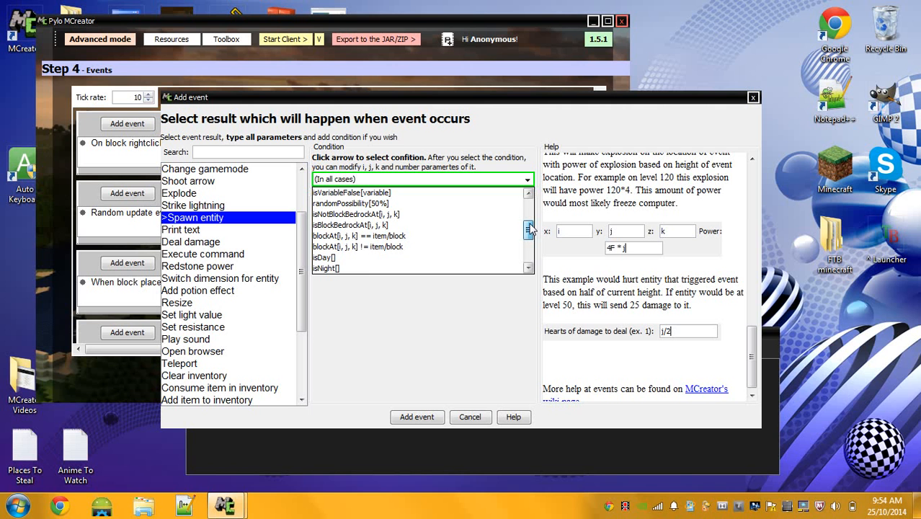
left_click_drag(529, 233, 533, 238)
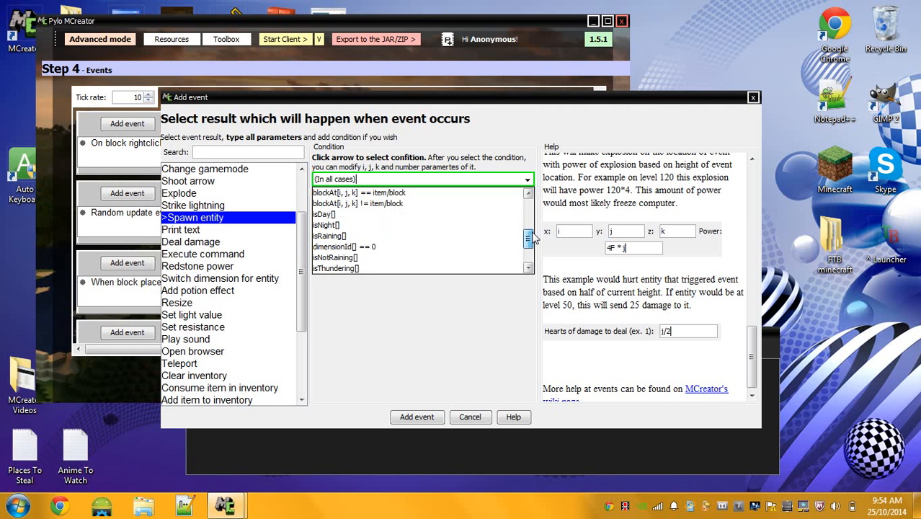
left_click(362, 227)
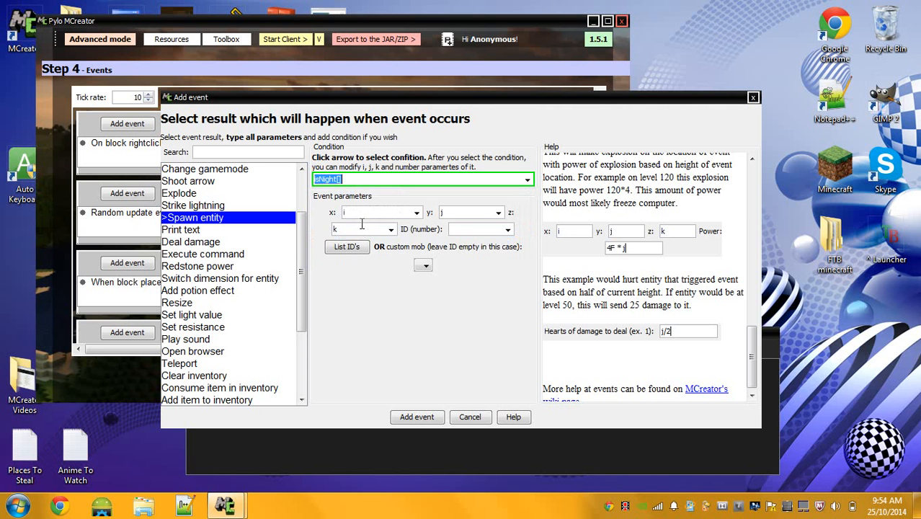
Step: Check the ID and custom mob choices for the spawned entity, and open the online list of entity IDs
left_click(366, 215)
left_click(507, 229)
left_click(508, 230)
left_click(424, 265)
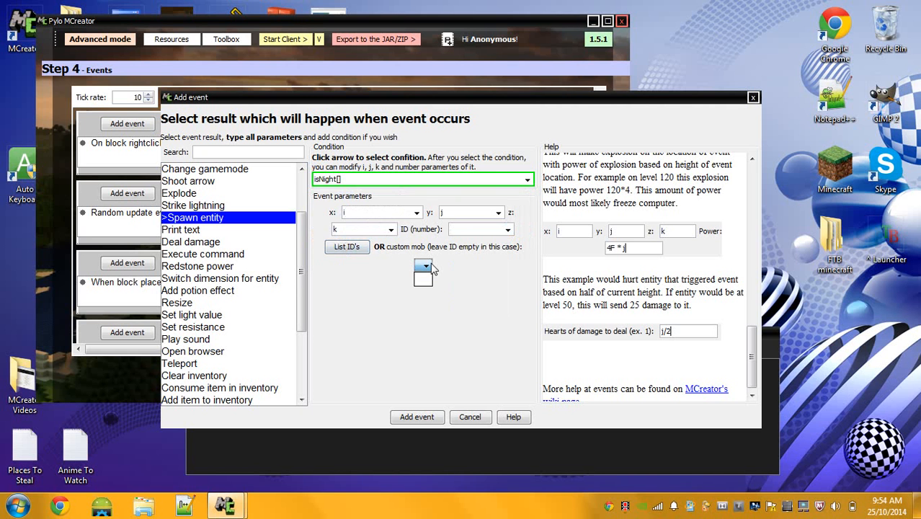
left_click(337, 252)
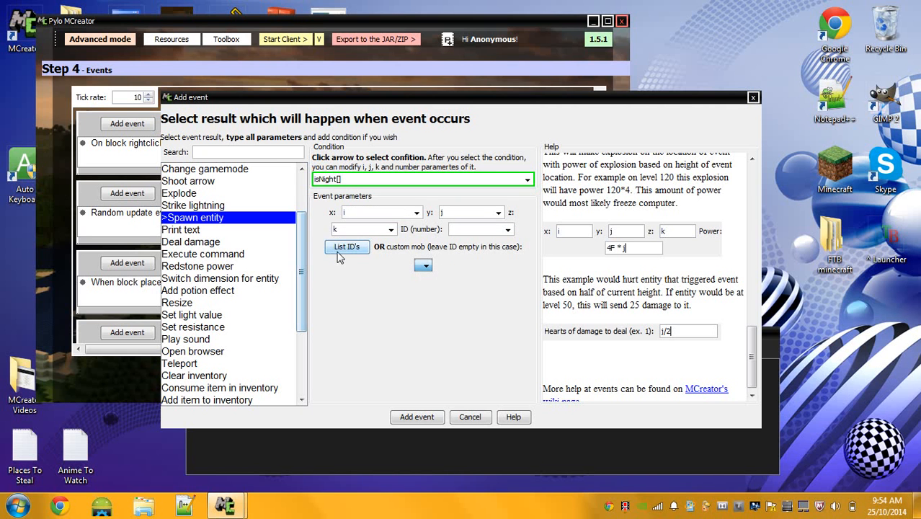
left_click(338, 253)
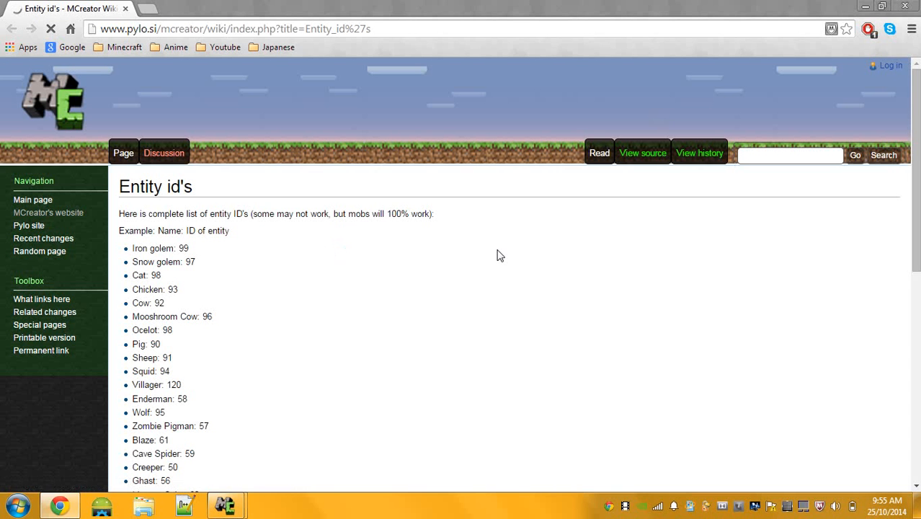
Step: Search the Entity id's page for "End" to look up the Enderman's ID
key("ctrl+f")
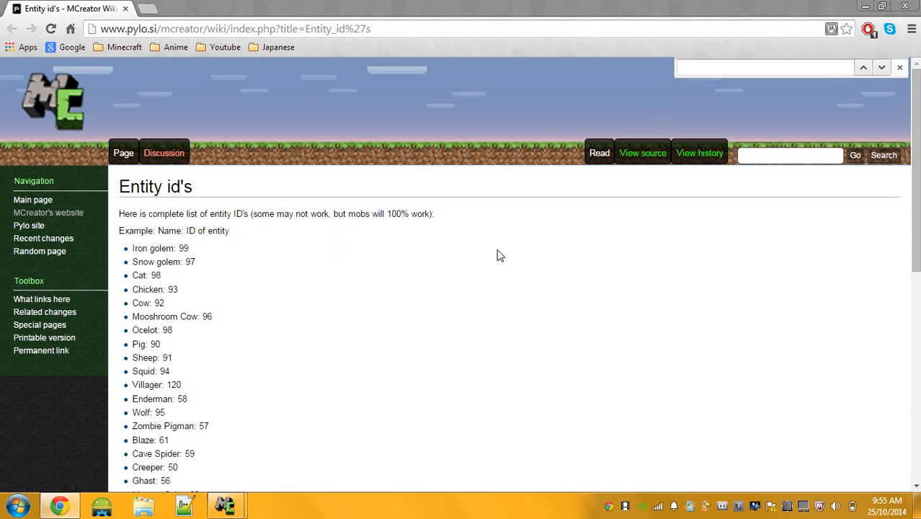
type("Ending")
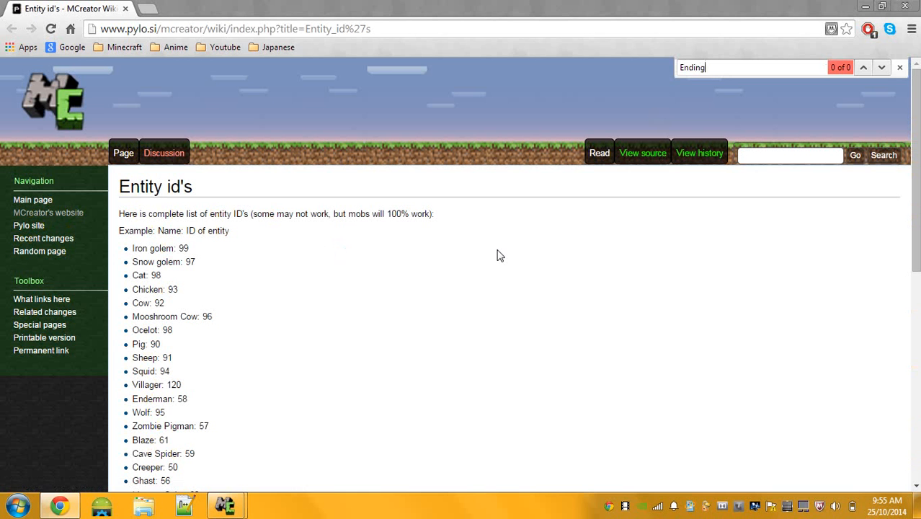
key("BackSpace")
key("BackSpace")
key("BackSpace")
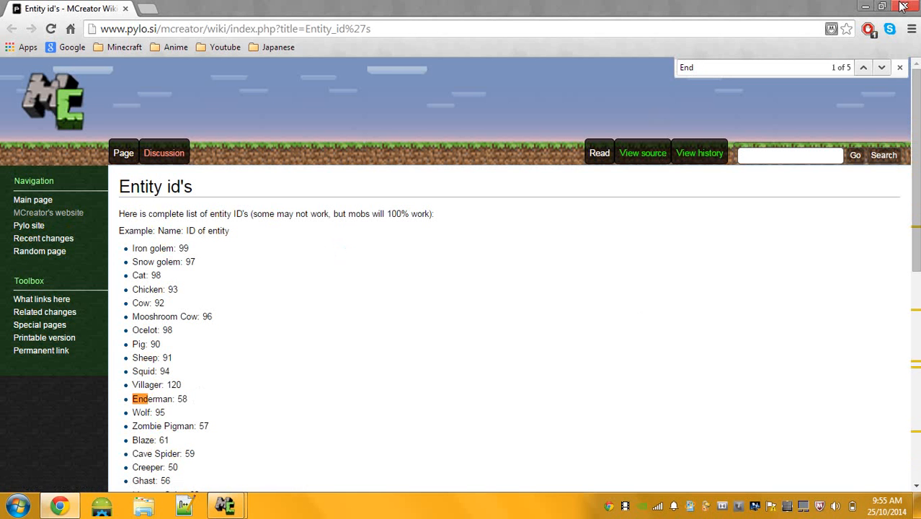
Step: Switch back to MCreator, set the spawned entity's ID to 58 and add the event to the block
key("alt+Tab")
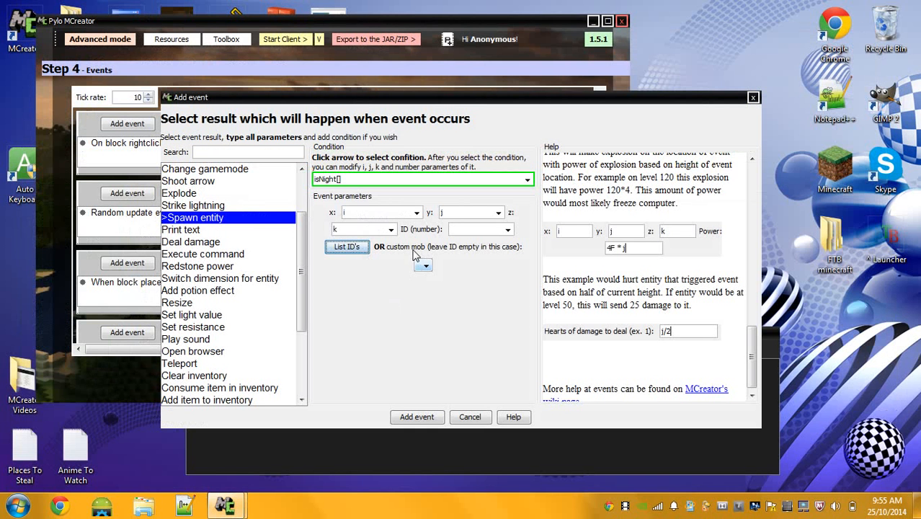
left_click(479, 230)
type("58")
left_click(435, 417)
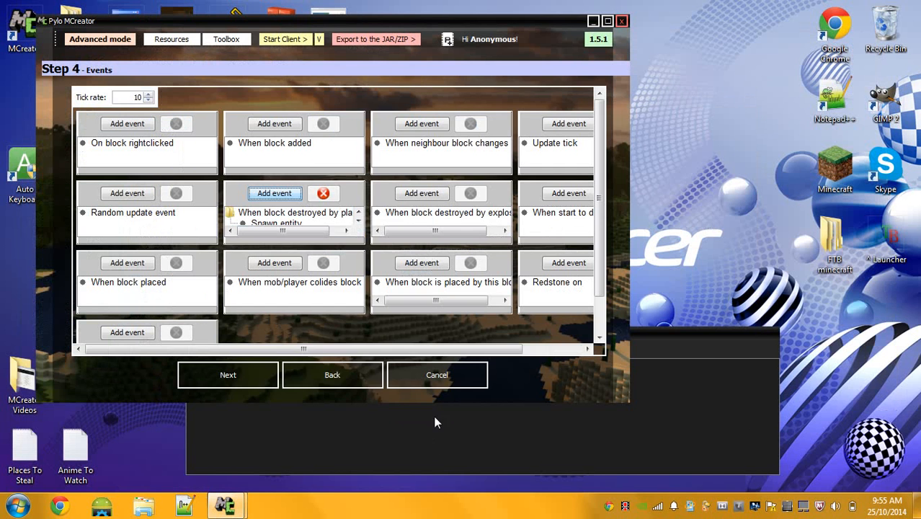
Step: Continue to the world generation settings of Step 5 and lower the minimum generation height to 0
left_click(238, 375)
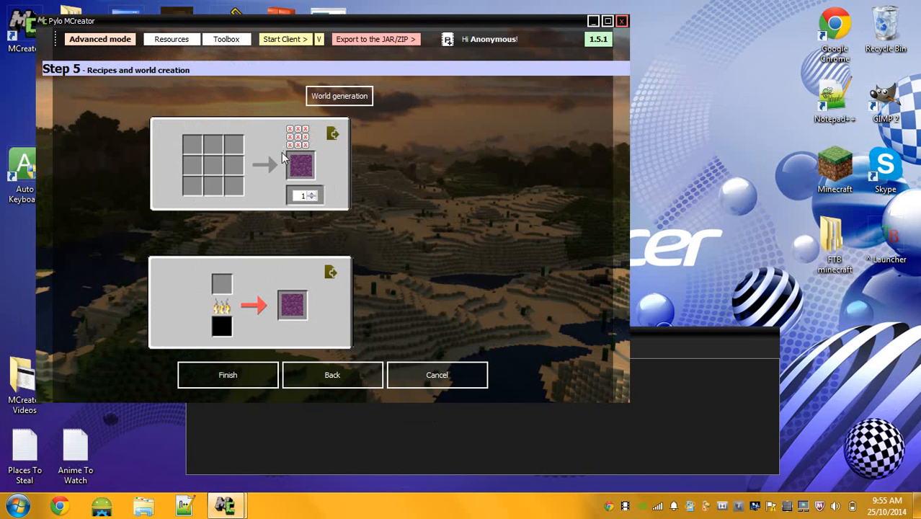
left_click(342, 104)
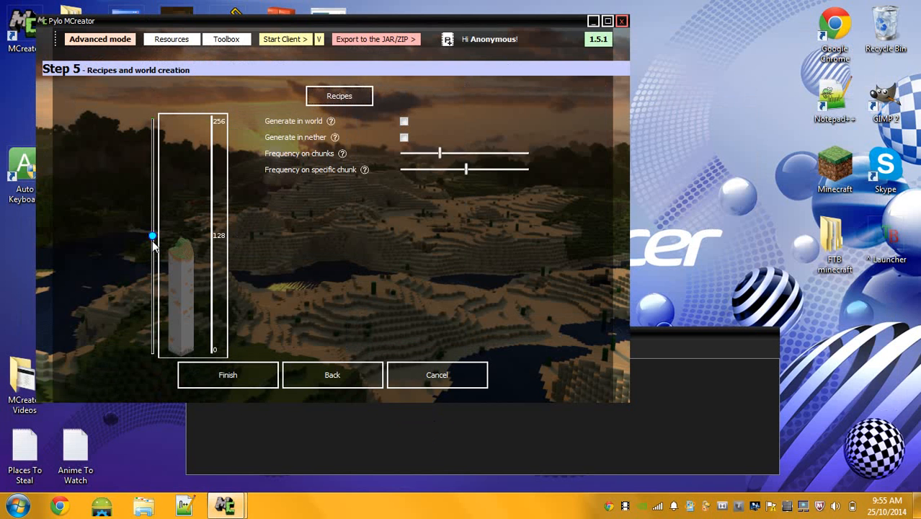
left_click_drag(152, 236, 155, 278)
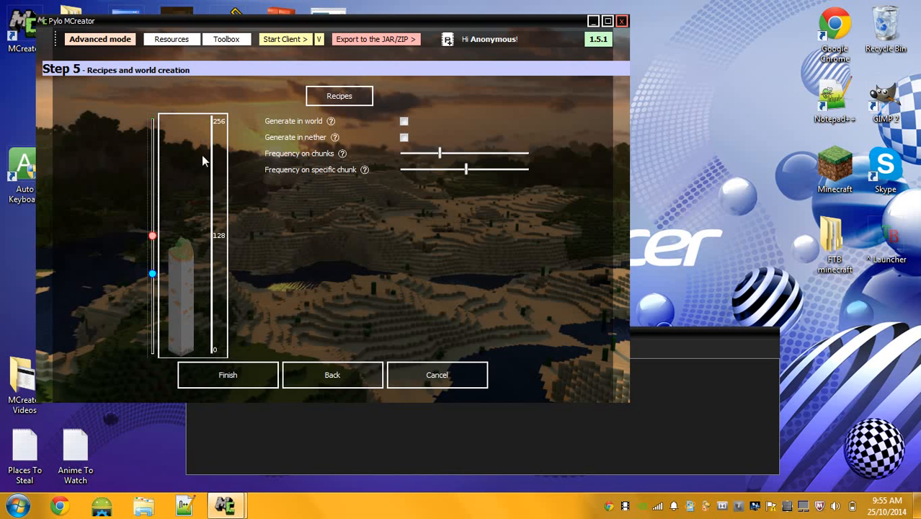
left_click_drag(157, 274, 149, 389)
Step: Enable Generate in world with both chunk frequencies at their maximum and the upper generation height at 256
left_click(404, 121)
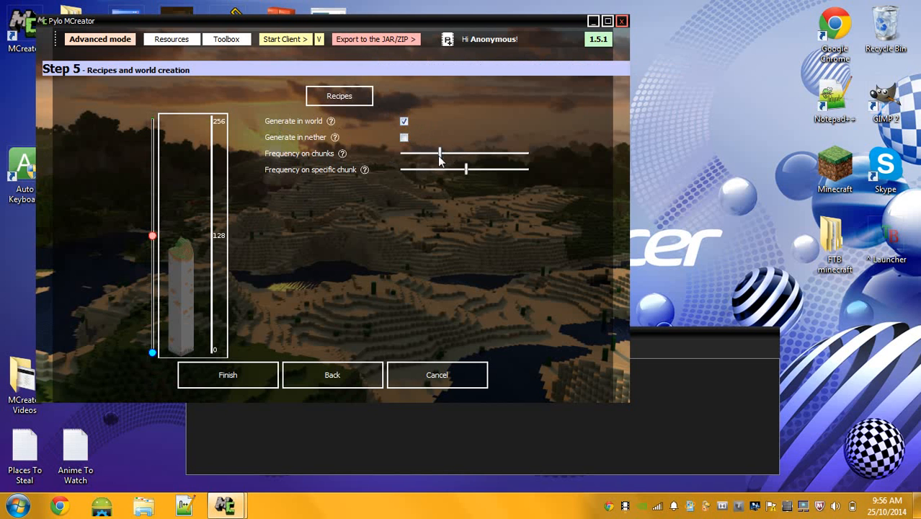
left_click_drag(439, 154, 619, 143)
left_click_drag(467, 173, 618, 167)
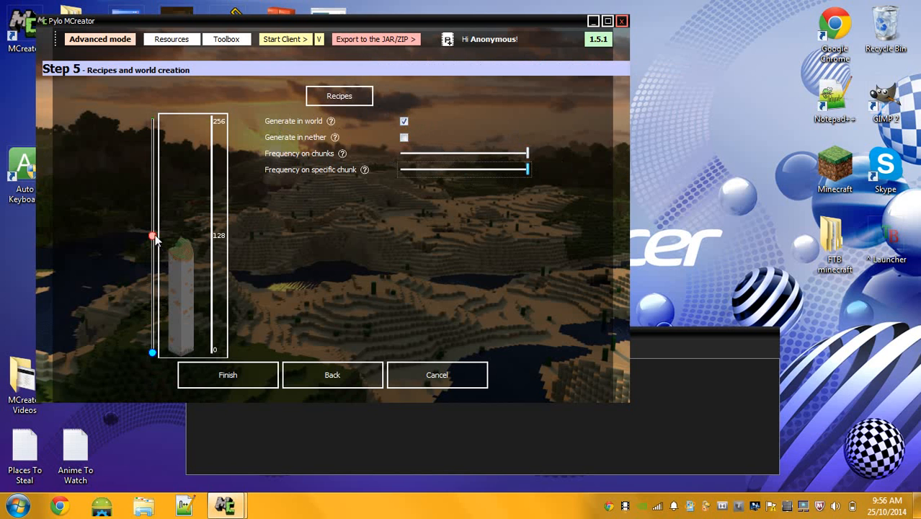
left_click_drag(152, 235, 152, 117)
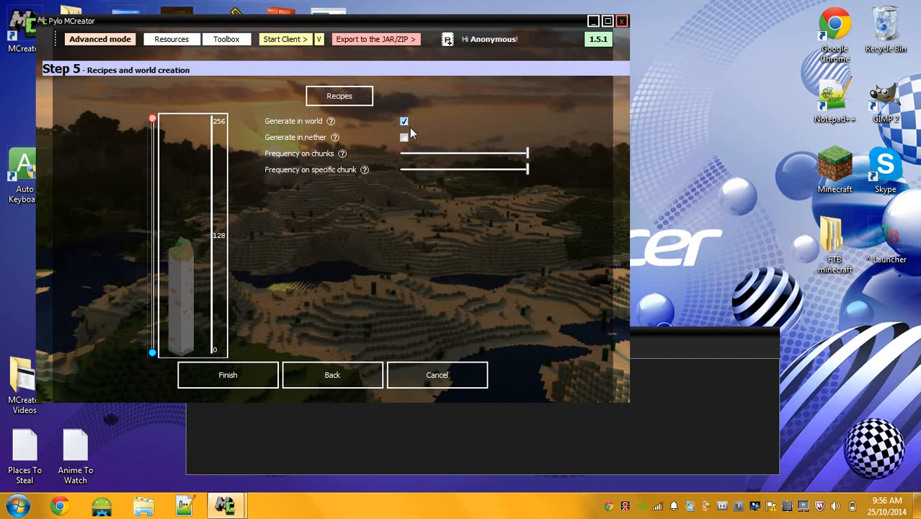
Step: Return from the world generation settings to the block's crafting and smelting recipes
left_click(357, 97)
left_click(358, 98)
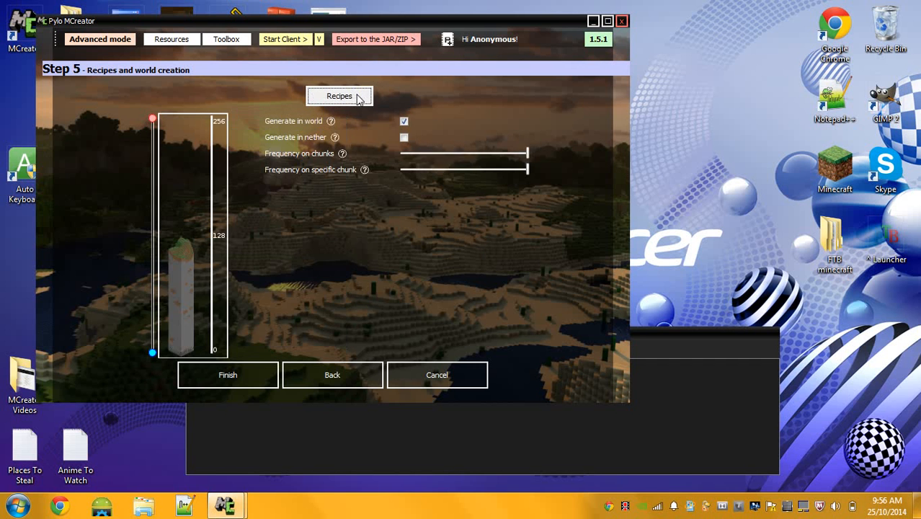
left_click(358, 98)
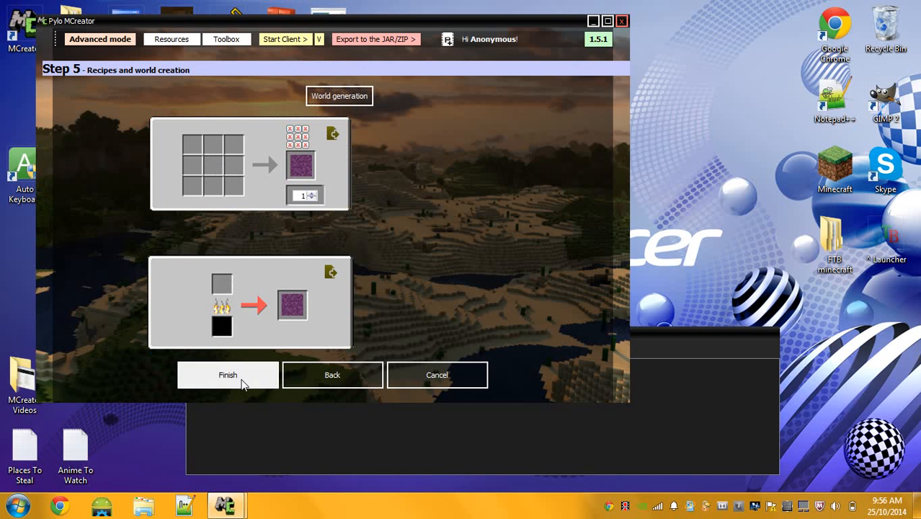
Step: Finish the EnderDirt block and move the Gradle console up over the main window to follow the build
left_click(228, 374)
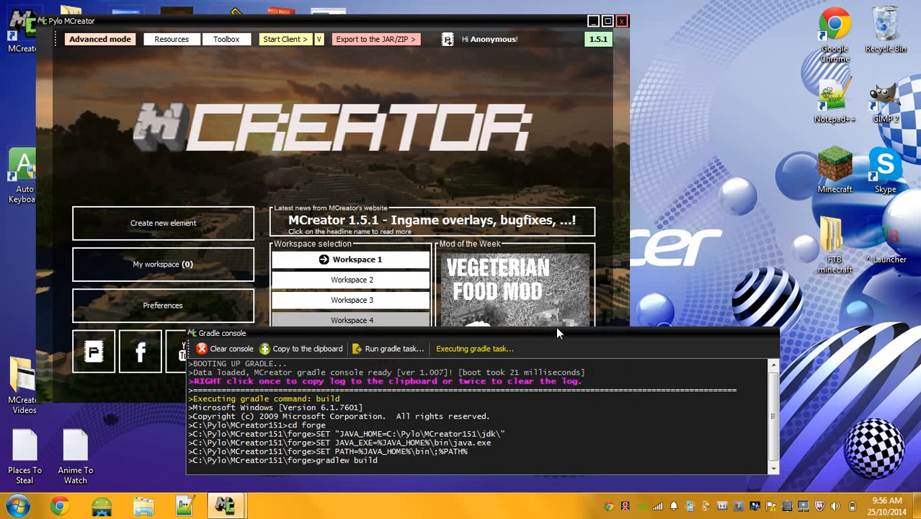
left_click_drag(556, 327, 540, 134)
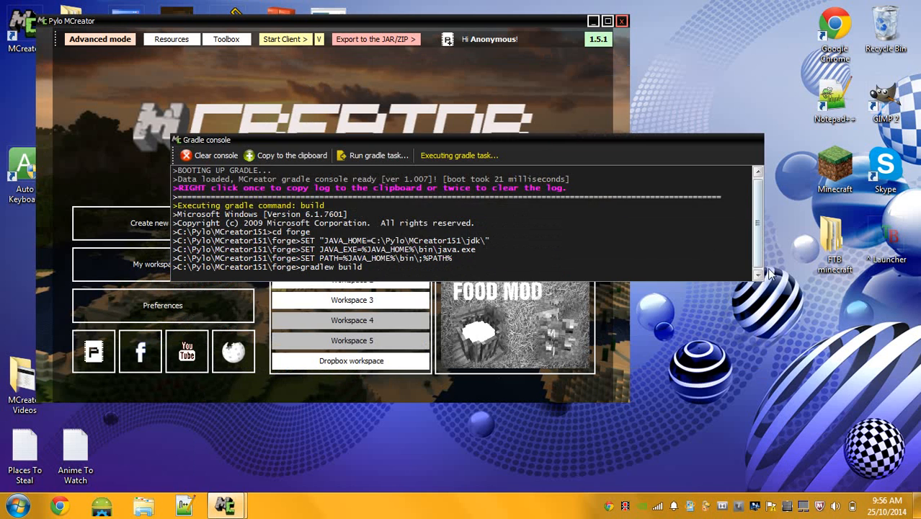
left_click_drag(761, 247, 759, 245)
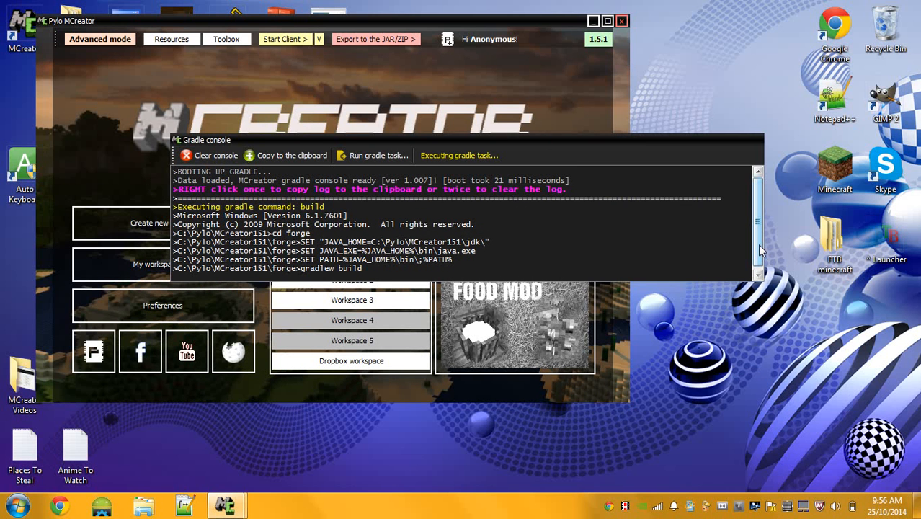
Step: Check the workspace for the EnderDirt element and return to the start screen
left_click(165, 278)
left_click(340, 222)
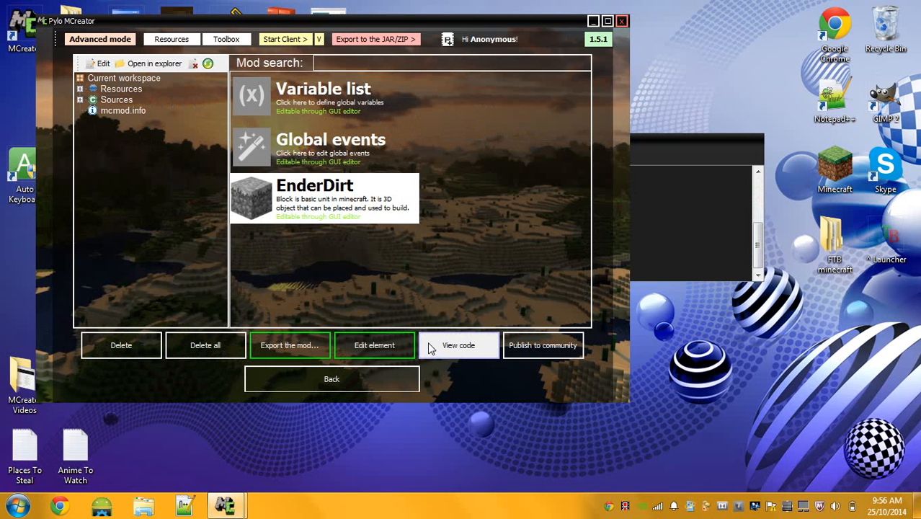
left_click(369, 385)
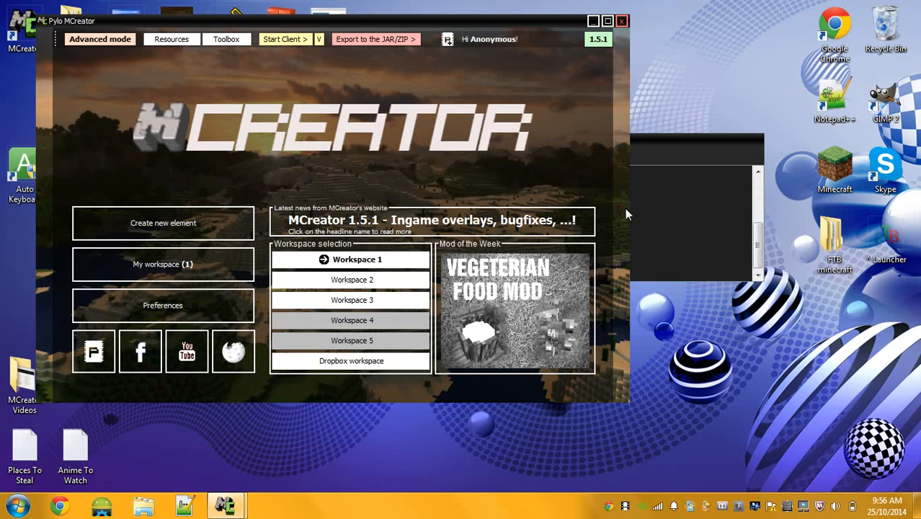
Step: Check the build output in the Gradle console and start the Minecraft test client
left_click(657, 157)
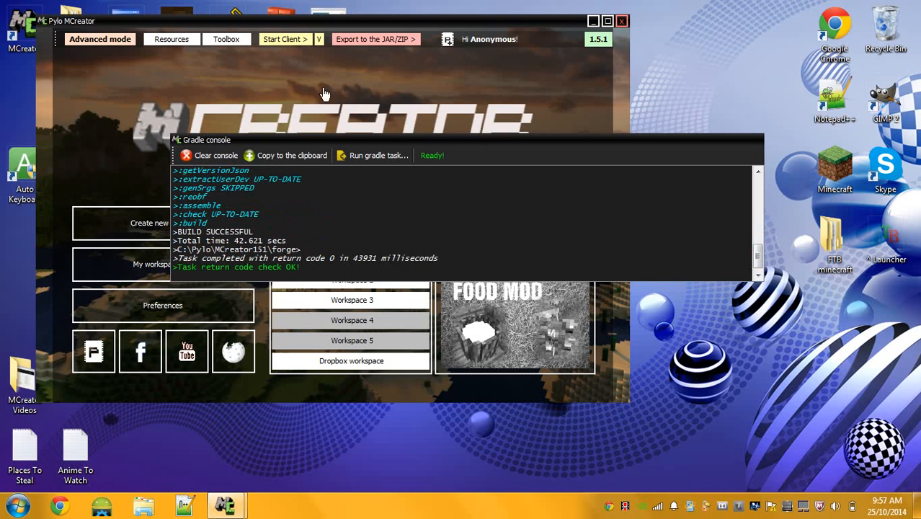
left_click(315, 25)
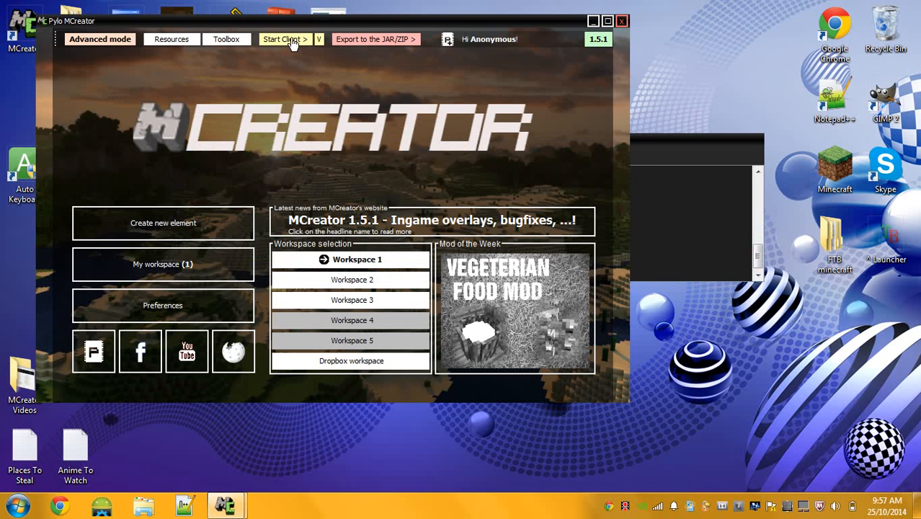
left_click(291, 39)
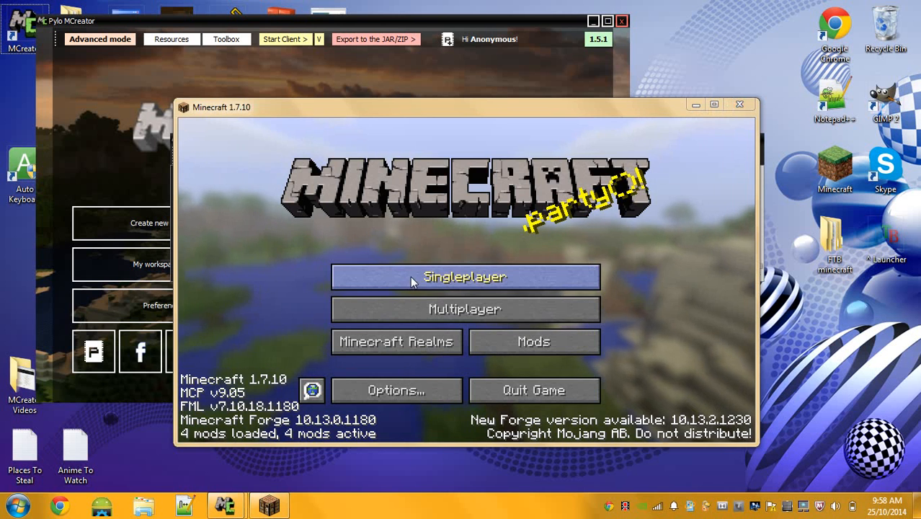
left_click(410, 276)
left_click(523, 391)
left_click(573, 421)
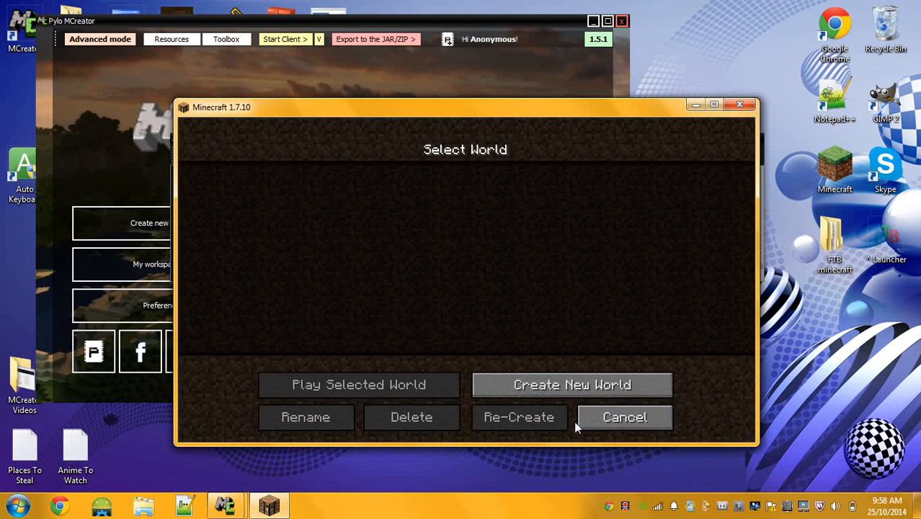
left_click(585, 416)
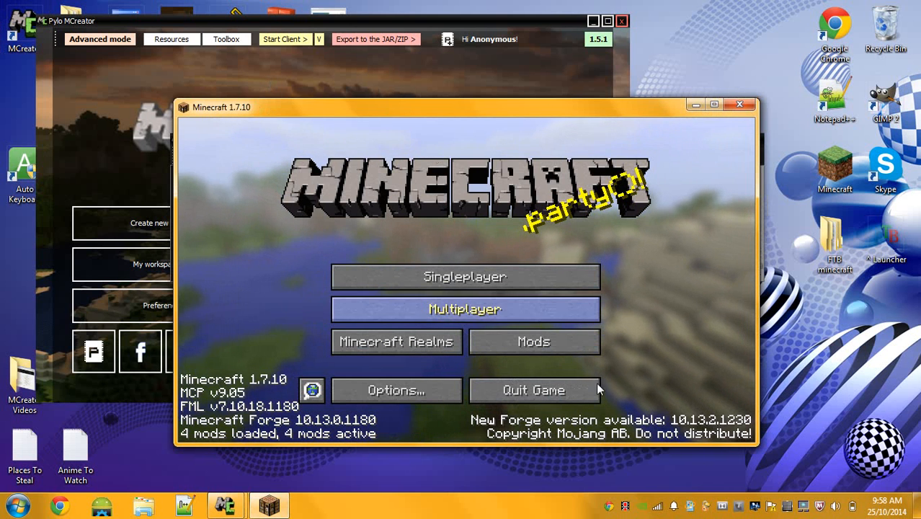
Step: Review the loaded mods, including TestEnvironmentMod, in Minecraft's mod list and return to the title screen
left_click(562, 349)
left_click(240, 194)
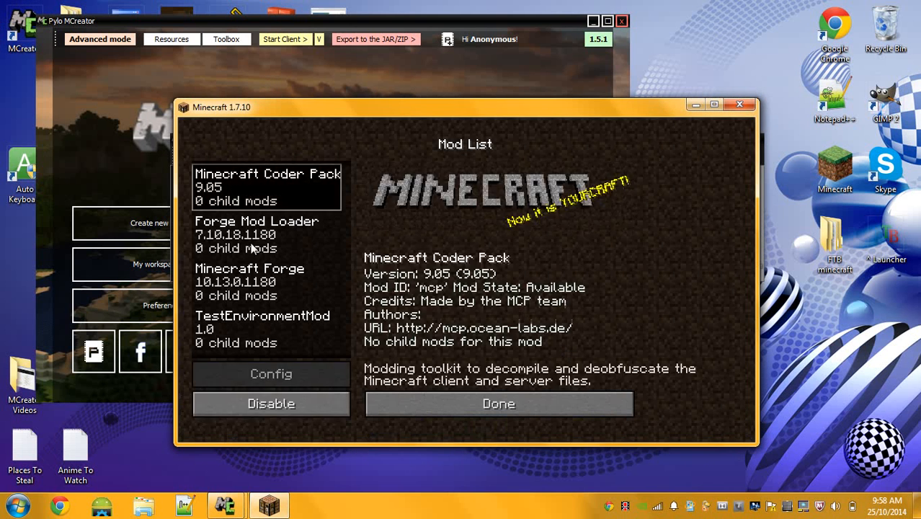
left_click(252, 245)
left_click(265, 346)
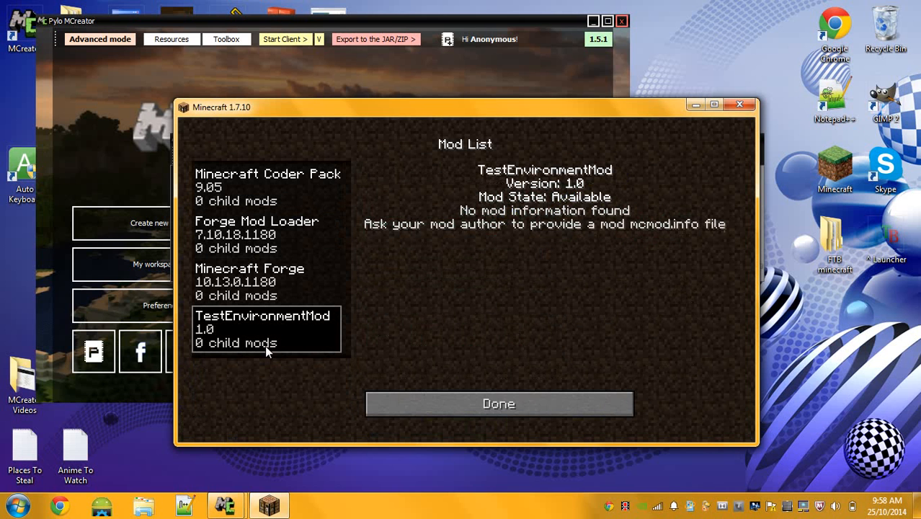
left_click(415, 404)
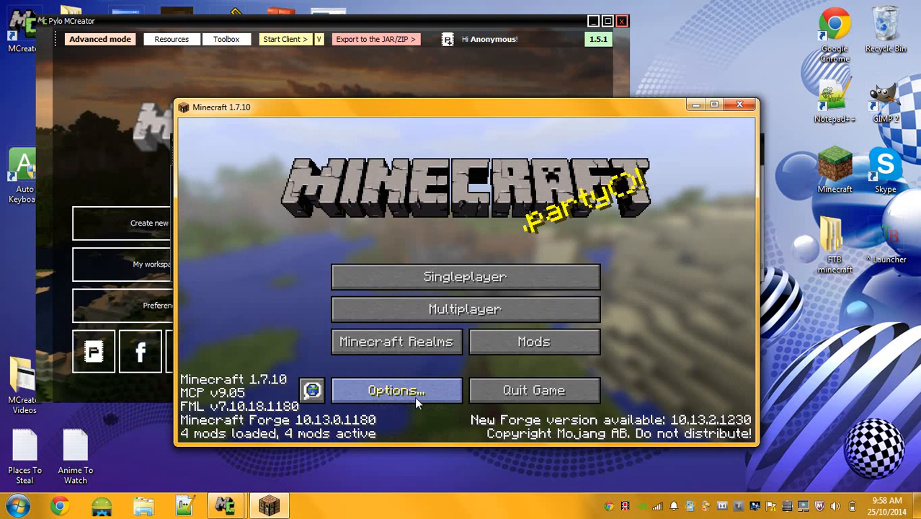
Step: Create a singleplayer world named New World in Creative mode with cheats allowed
left_click(427, 279)
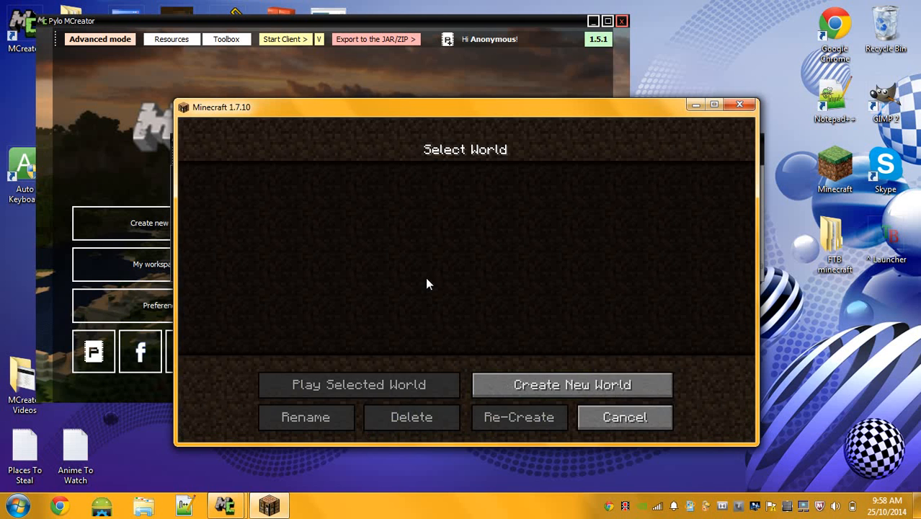
left_click(578, 382)
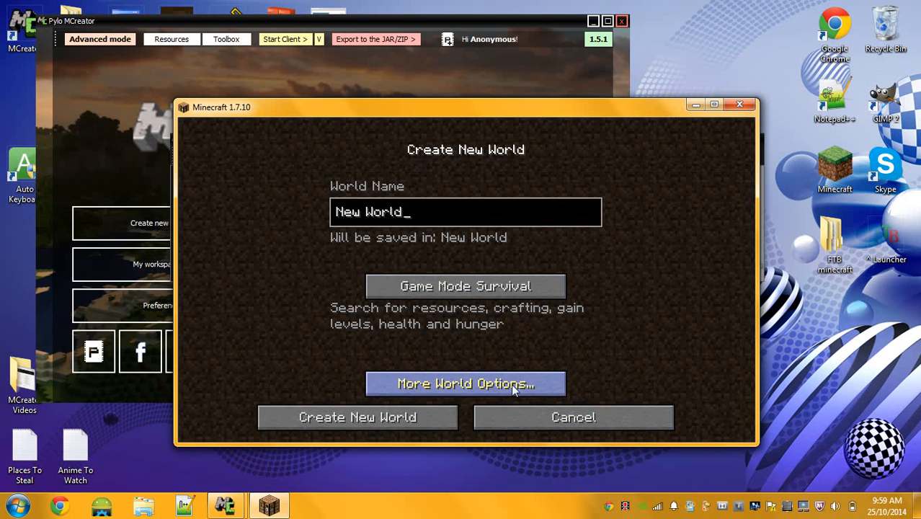
left_click(515, 287)
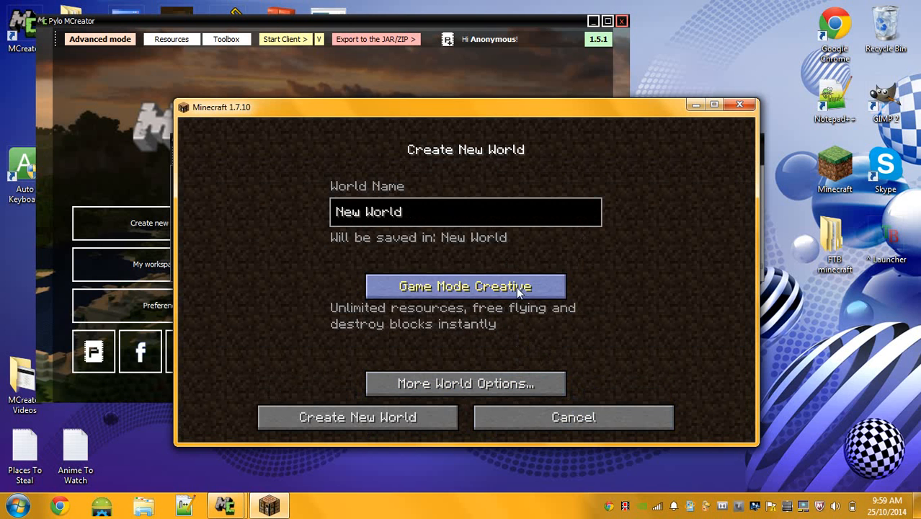
left_click(483, 386)
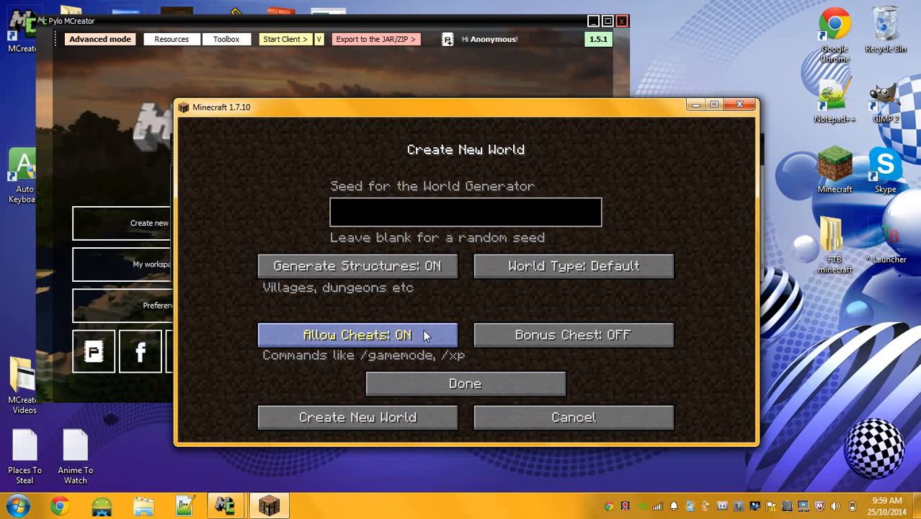
left_click(400, 421)
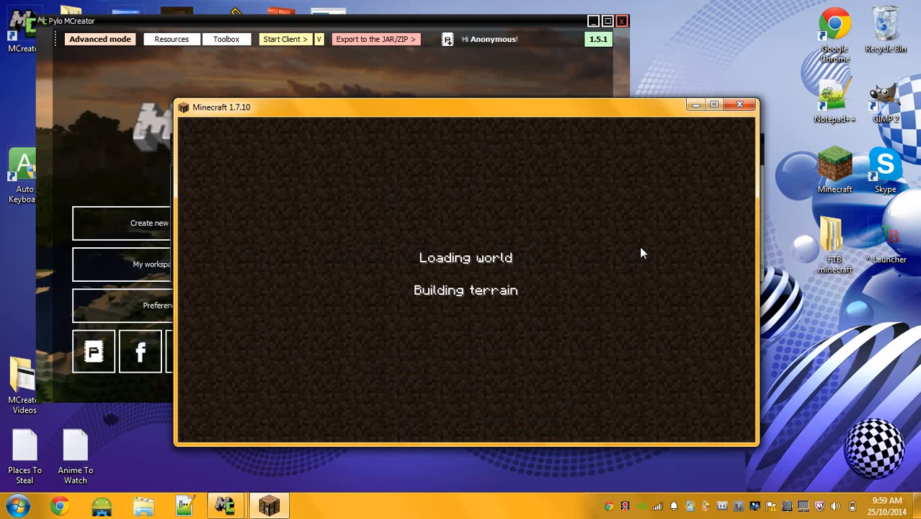
Step: Maximize the Minecraft window and load the saved singleplayer world New World
left_click(714, 105)
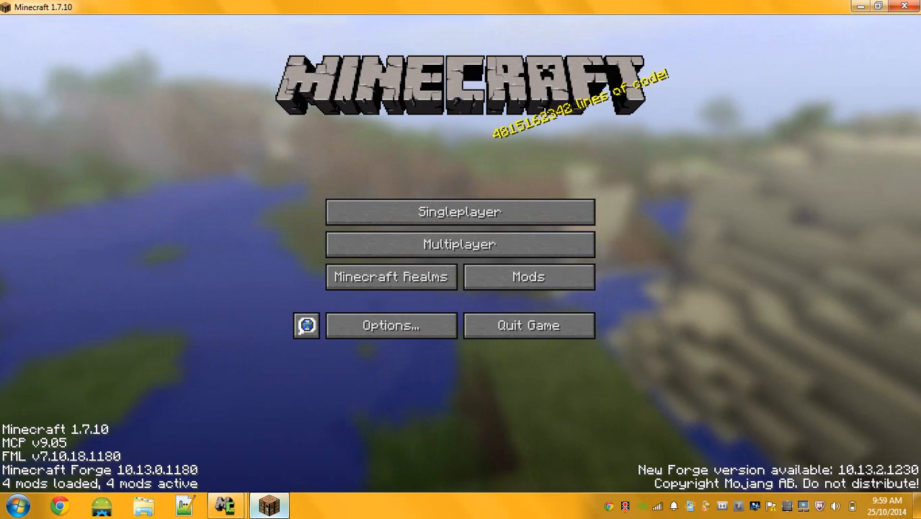
left_click(271, 508)
left_click(271, 508)
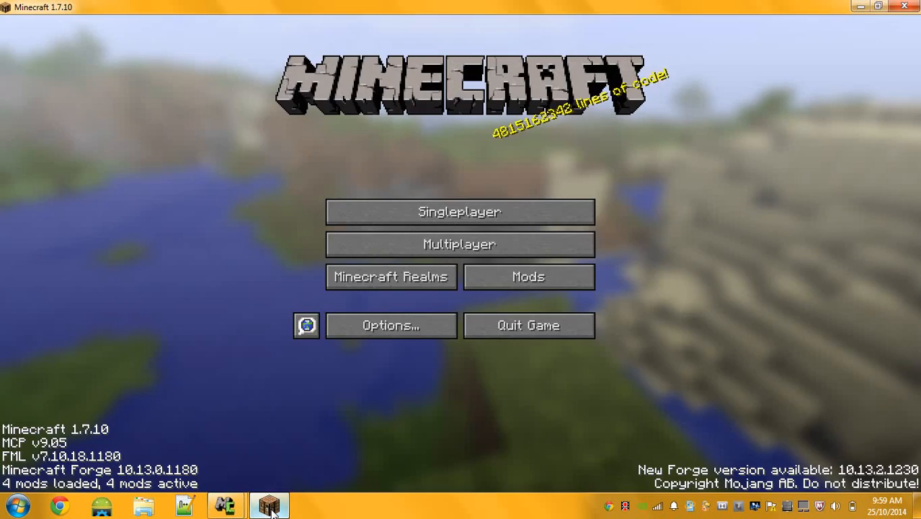
left_click(271, 507)
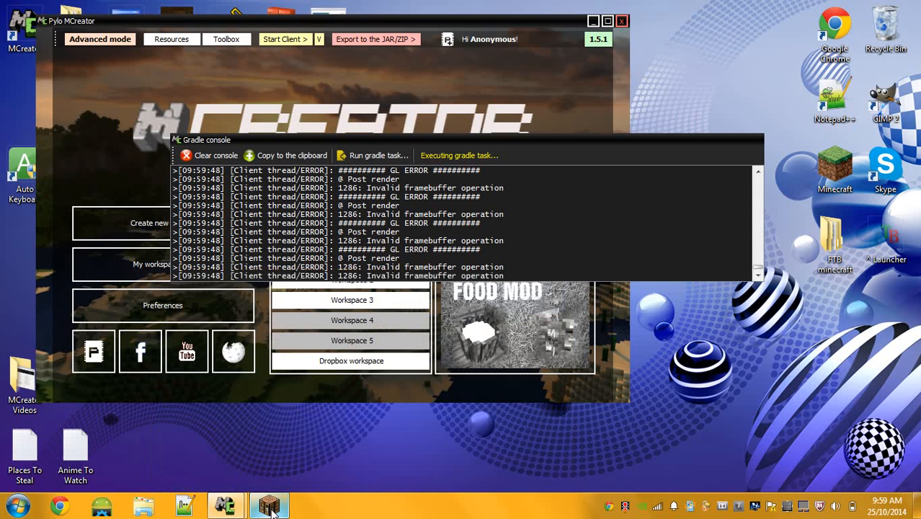
left_click(271, 508)
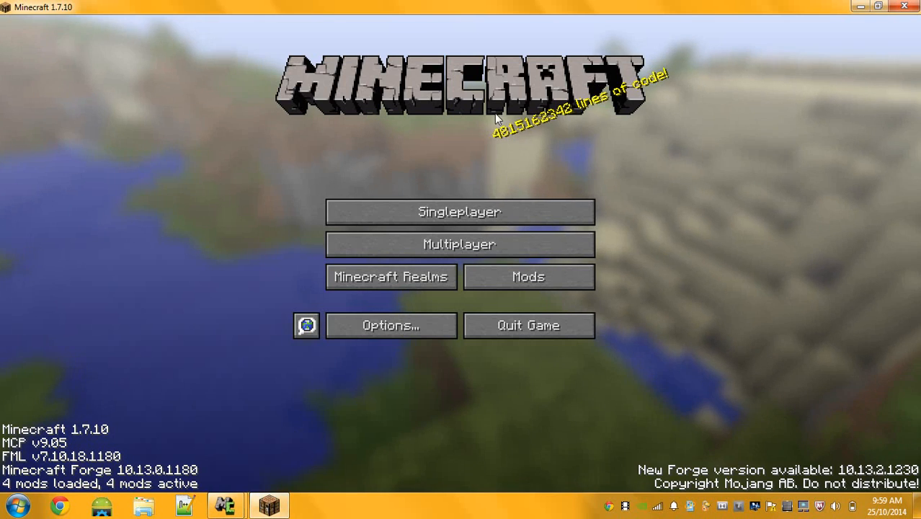
left_click(470, 216)
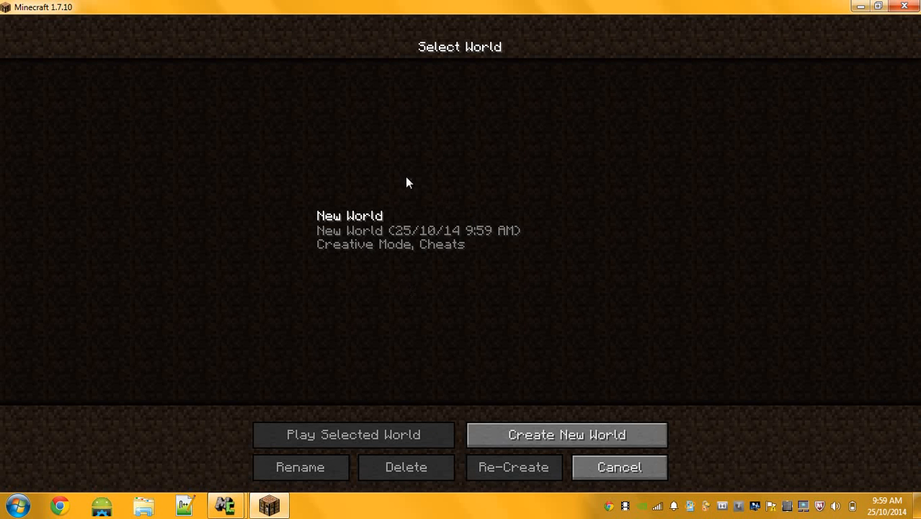
double_click(406, 242)
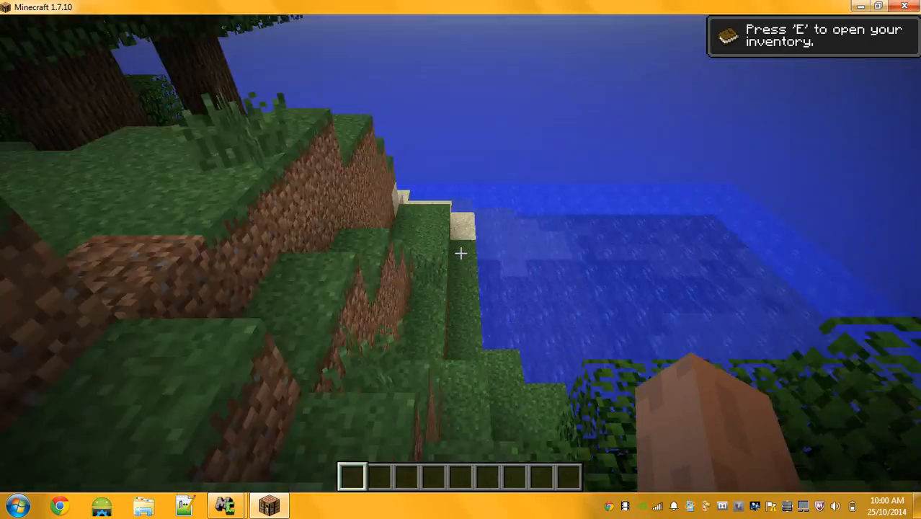
Step: Fly over the forest and lake terrain of New World to look for generated EnderDirt blocks
key("space")
key("space")
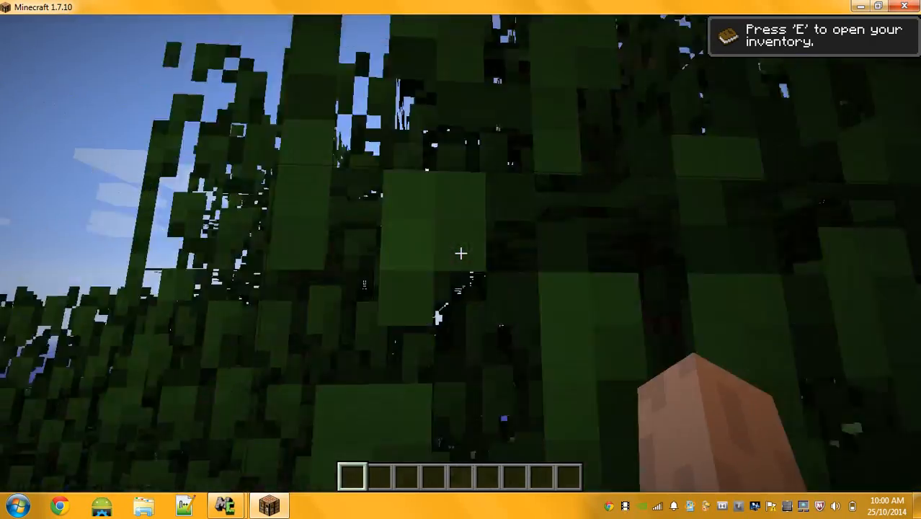
key("w")
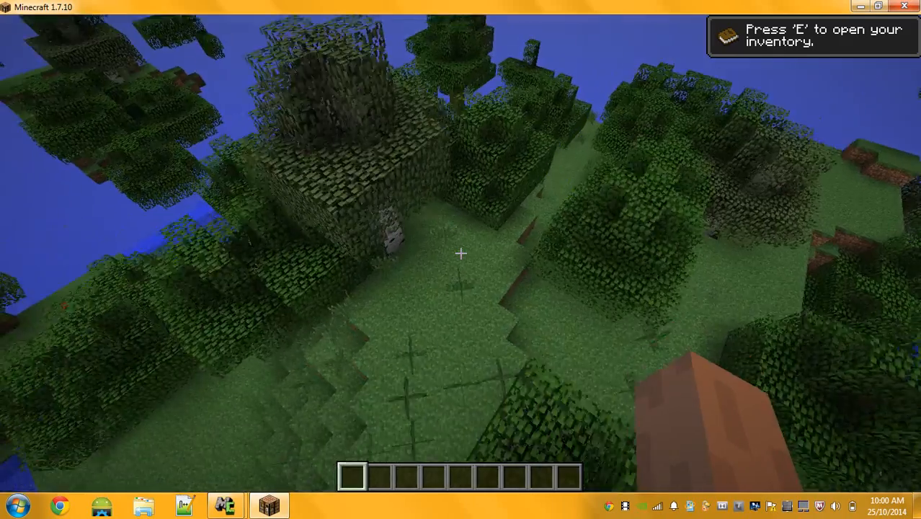
key("w")
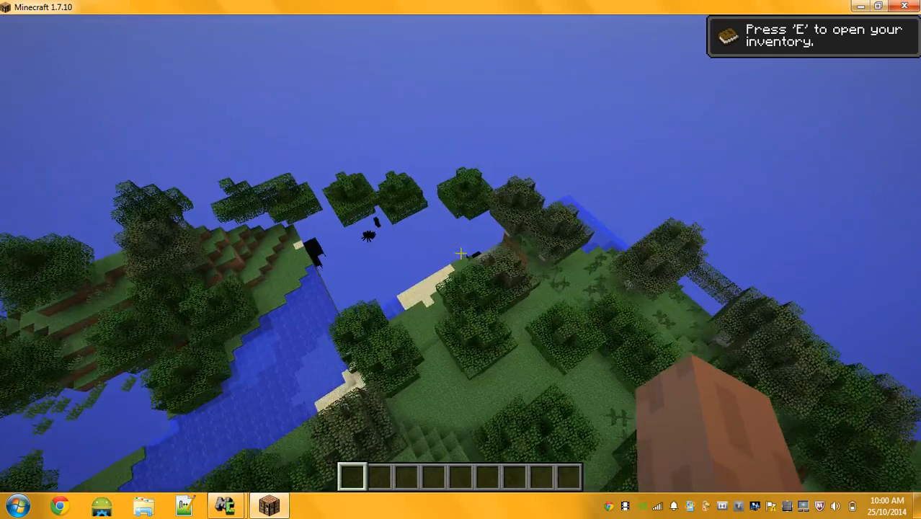
key("w")
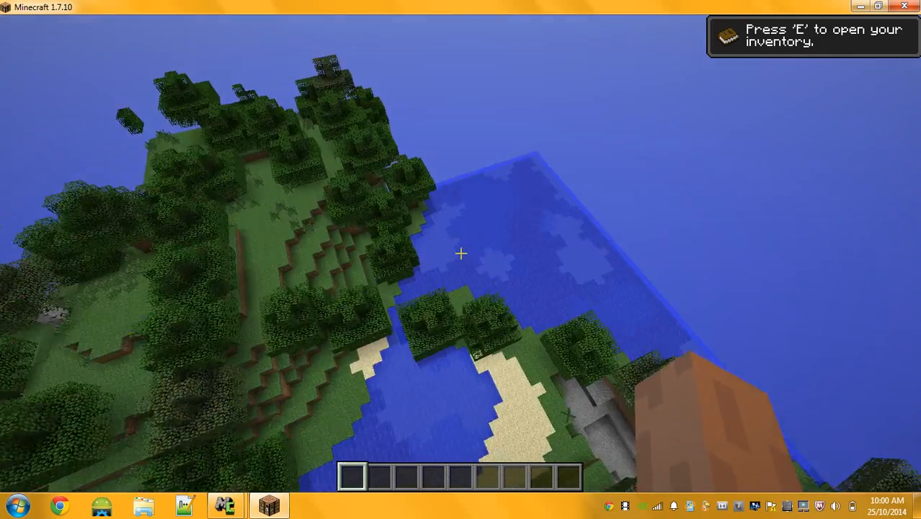
key("w")
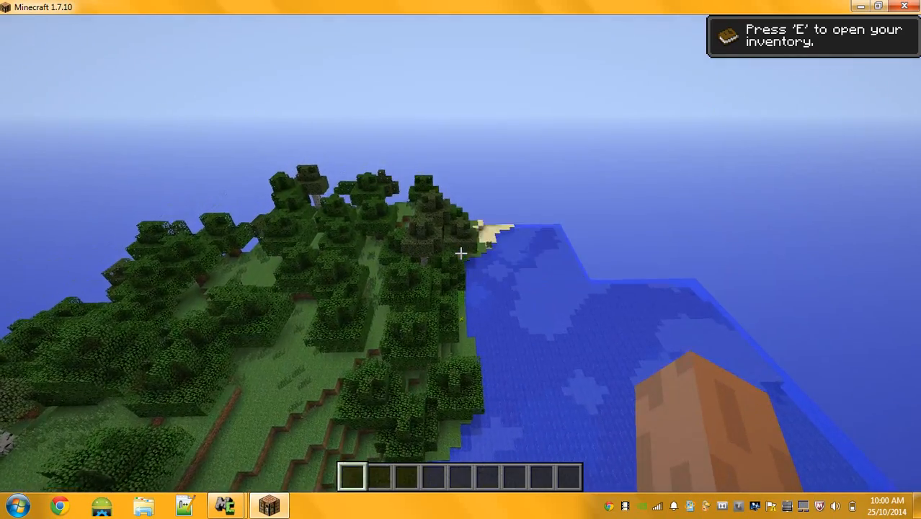
key("F3")
key("F3")
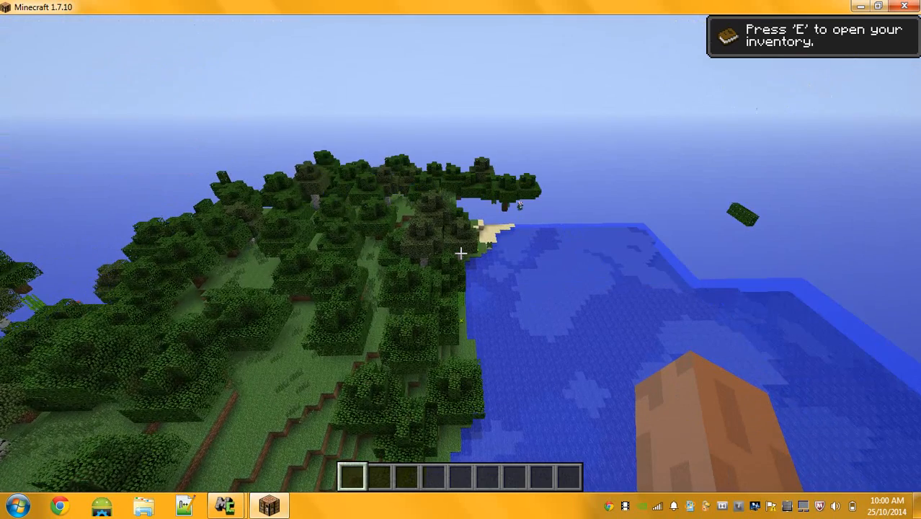
key("w")
key("w")
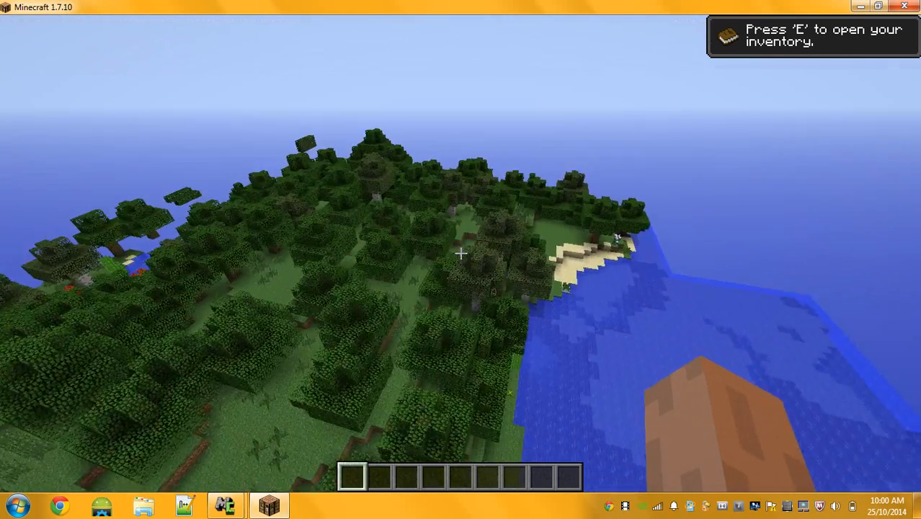
key("w")
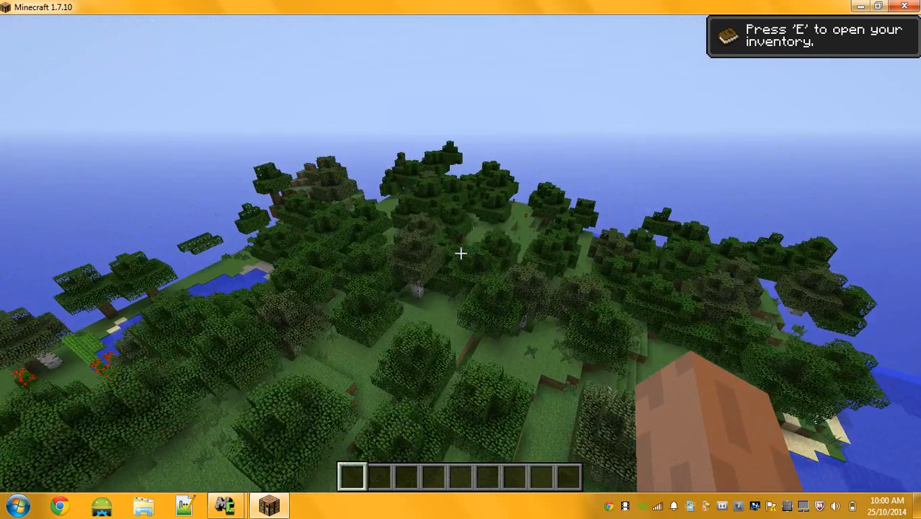
key("w")
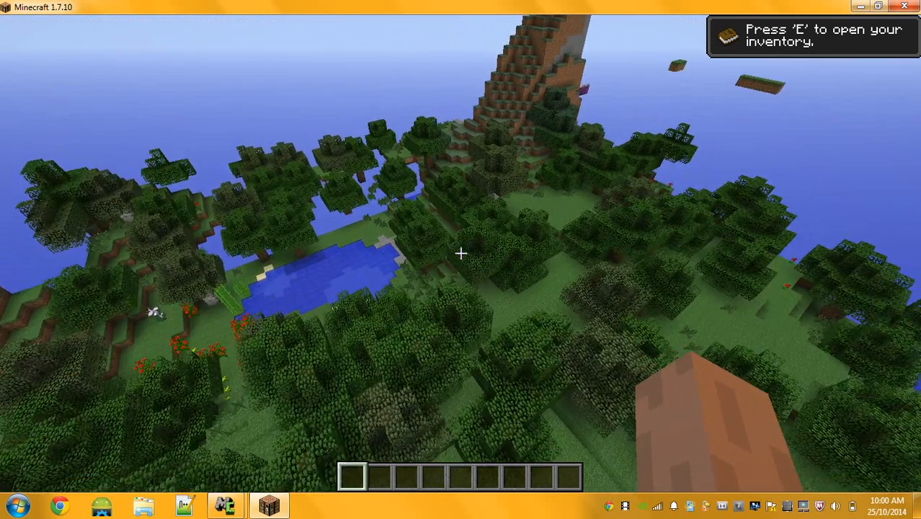
Step: Add the Ender Dirt block from the end of the Building Blocks inventory to the first hotbar slot
key("e")
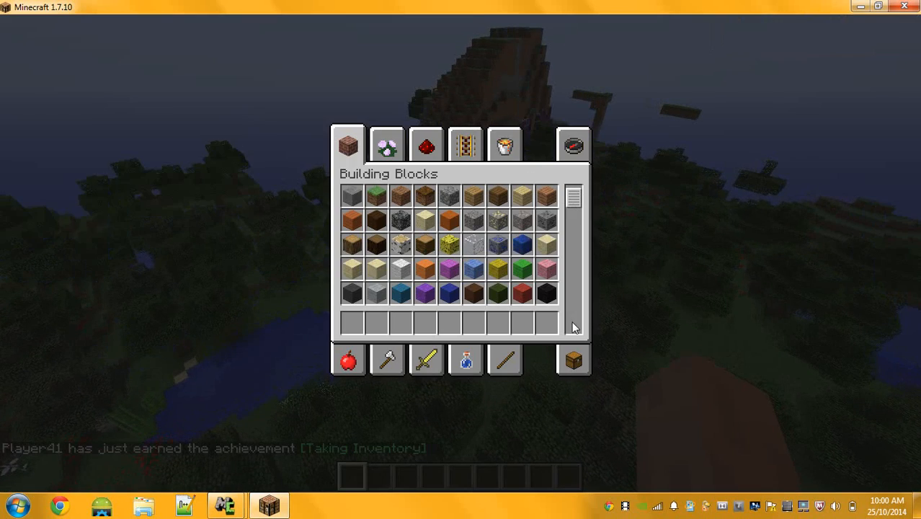
left_click_drag(574, 197, 567, 338)
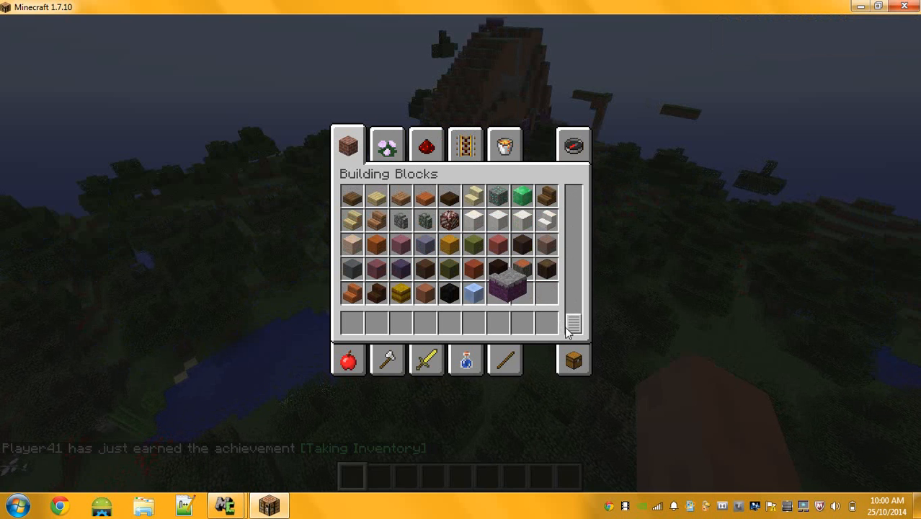
left_click(512, 289)
left_click(352, 321)
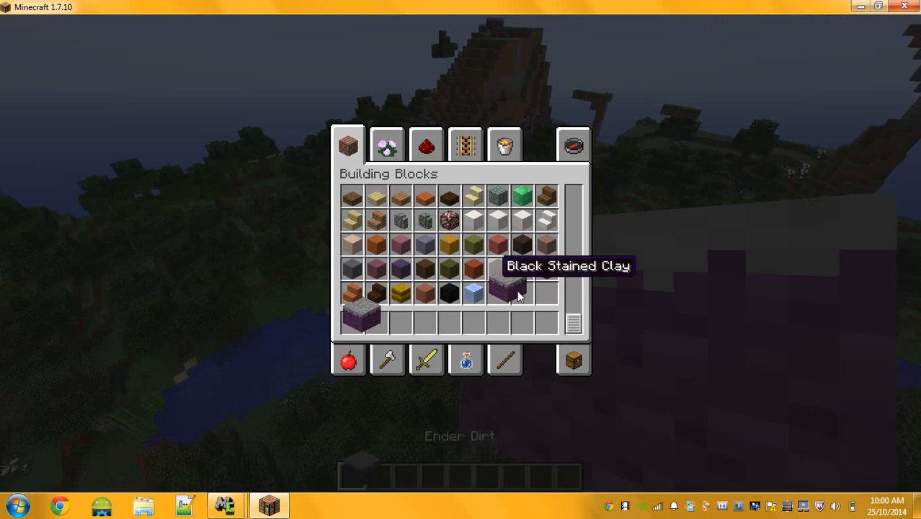
key("e")
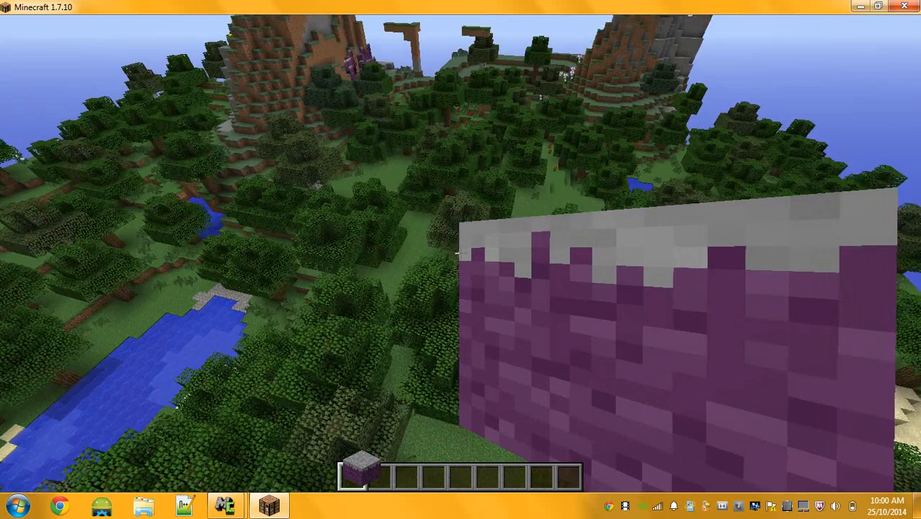
Step: Descend to the forest clearing, place an Ender Dirt block on the grass and empty the hotbar slot
key("w")
key("shift")
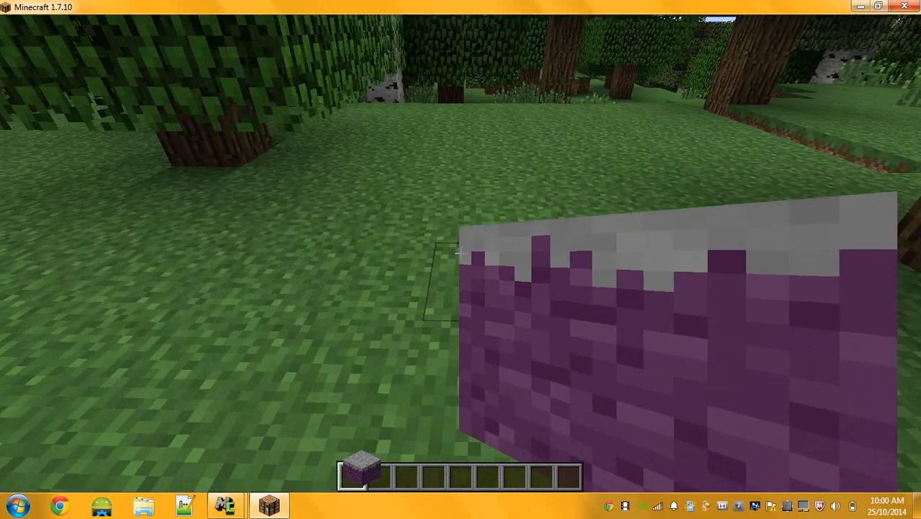
right_click(461, 253)
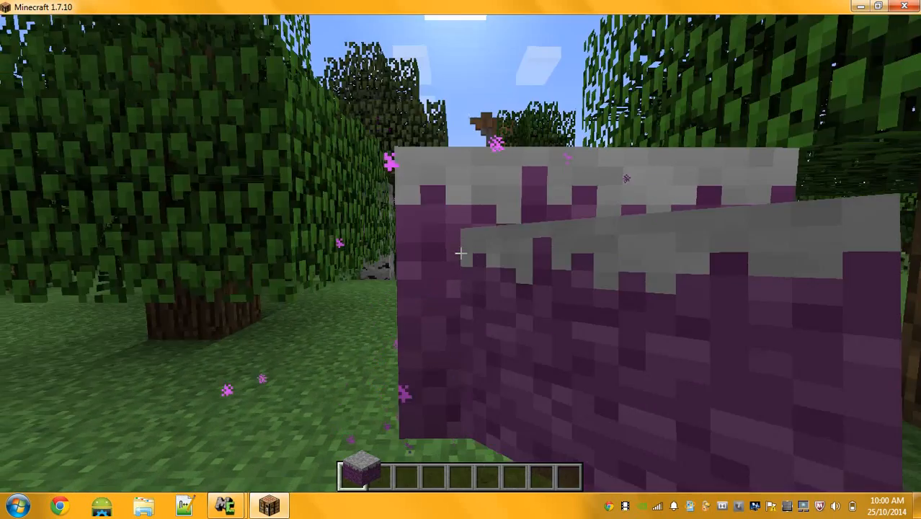
key("e")
key("e")
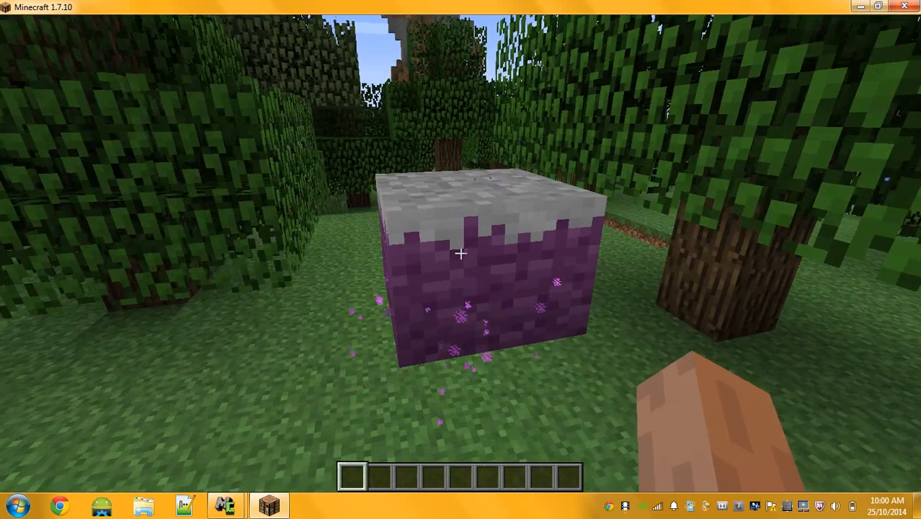
Step: Walk around the placed Ender Dirt block to examine its textures, size and particle effects from all sides
key("w")
key("w")
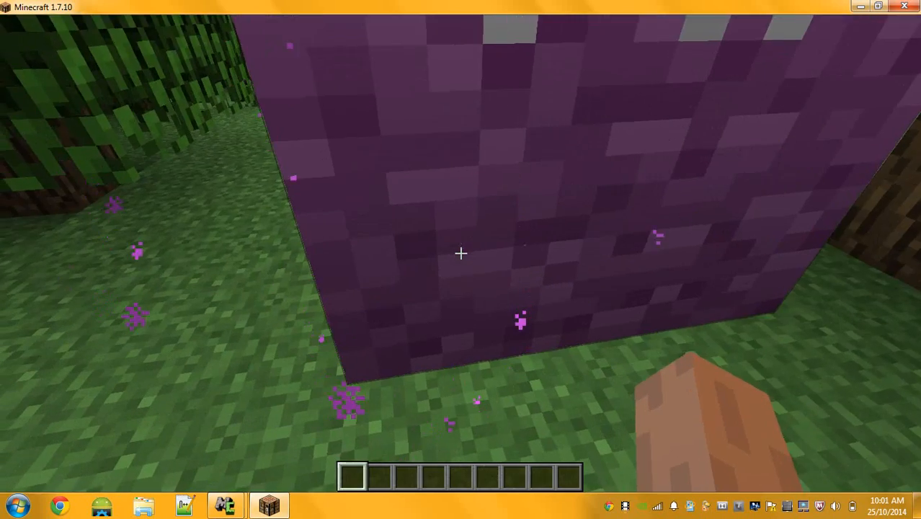
key("d")
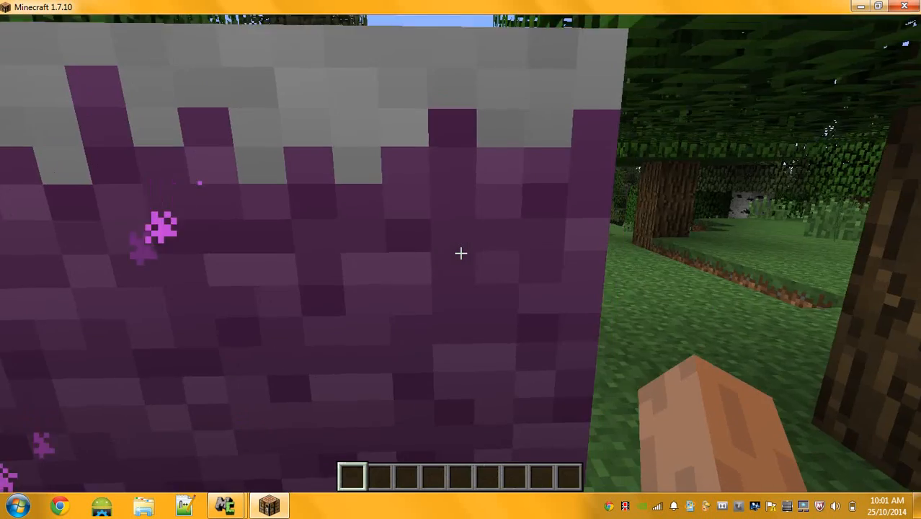
key("w")
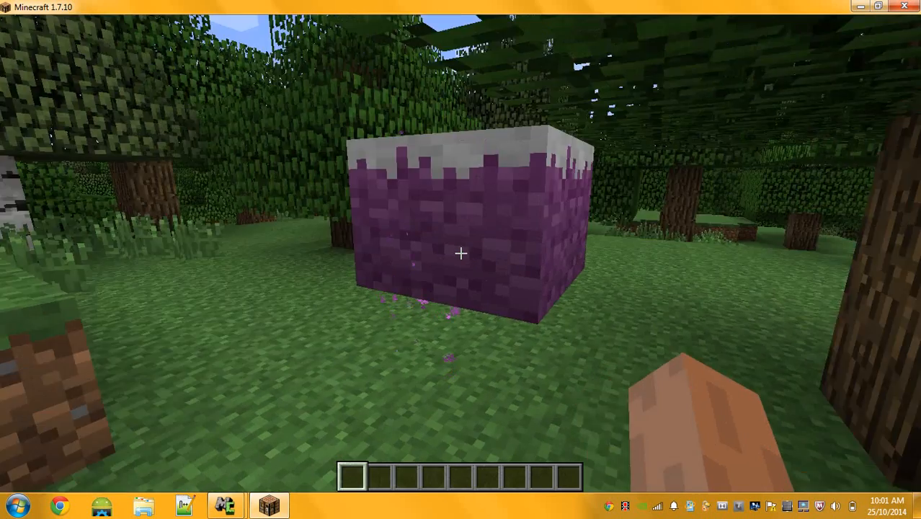
key("a")
key("space")
key("a")
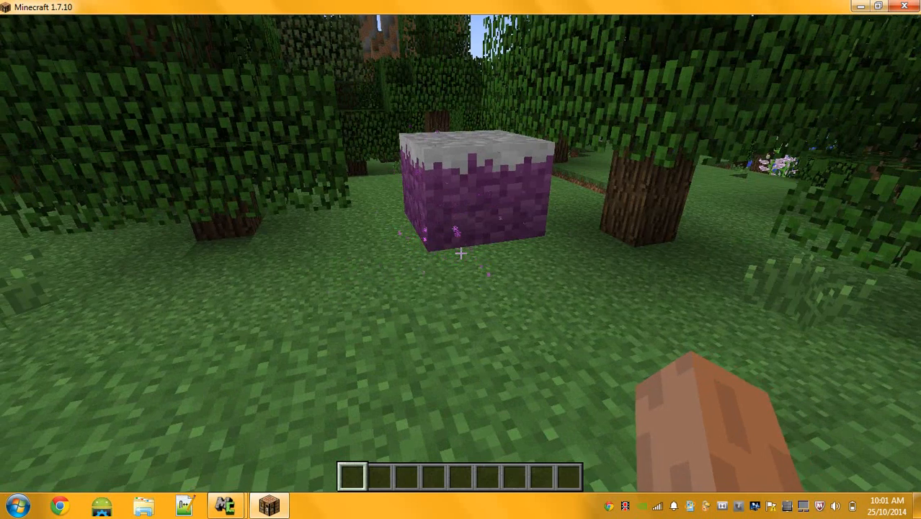
key("w")
key("w")
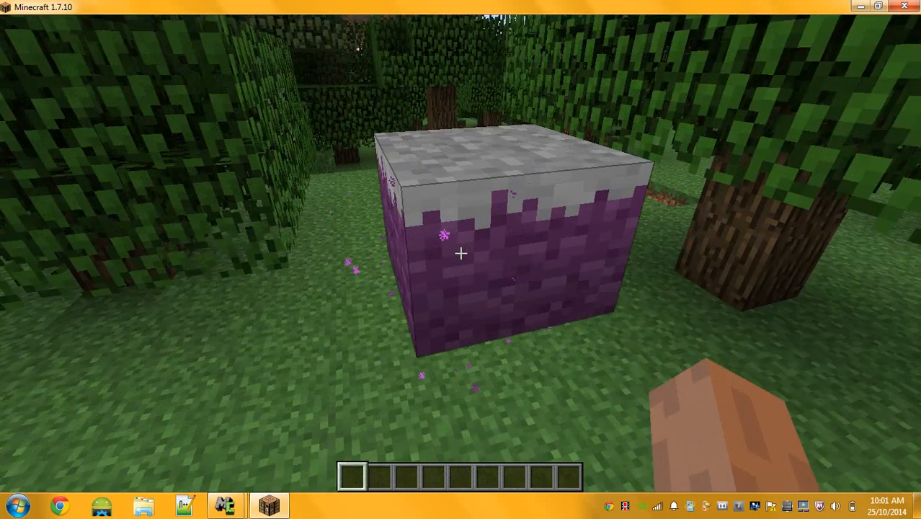
key("w")
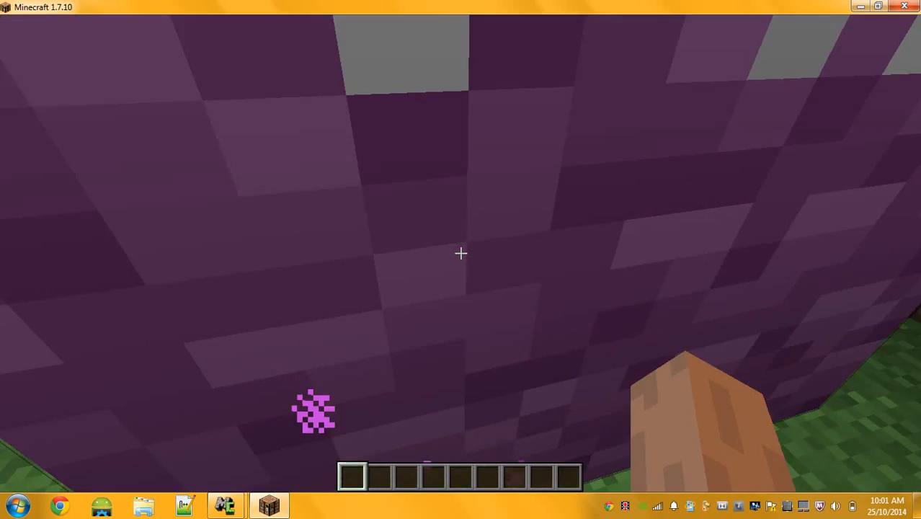
key("d")
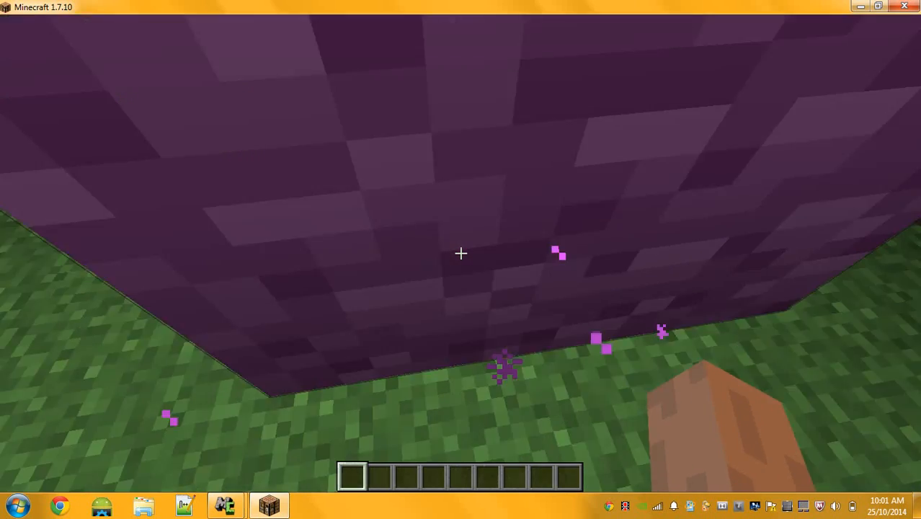
key("w")
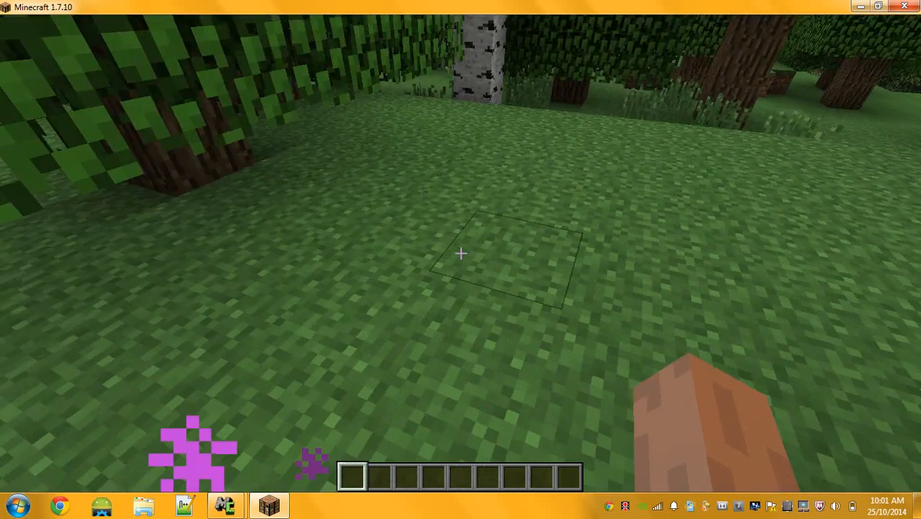
key("s")
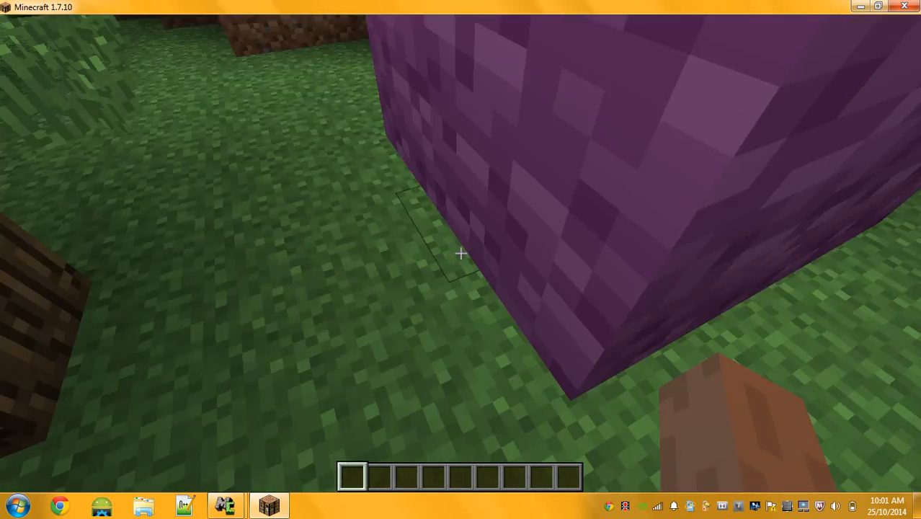
left_click(460, 253)
key("s")
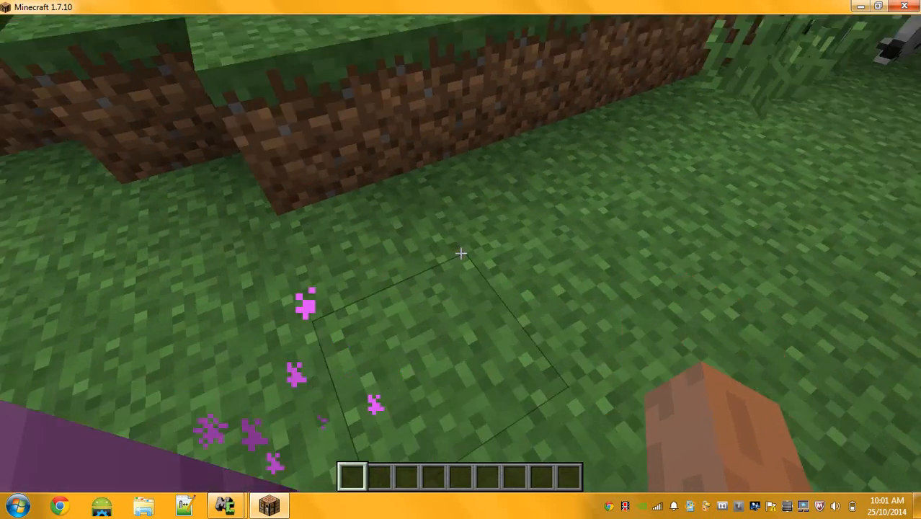